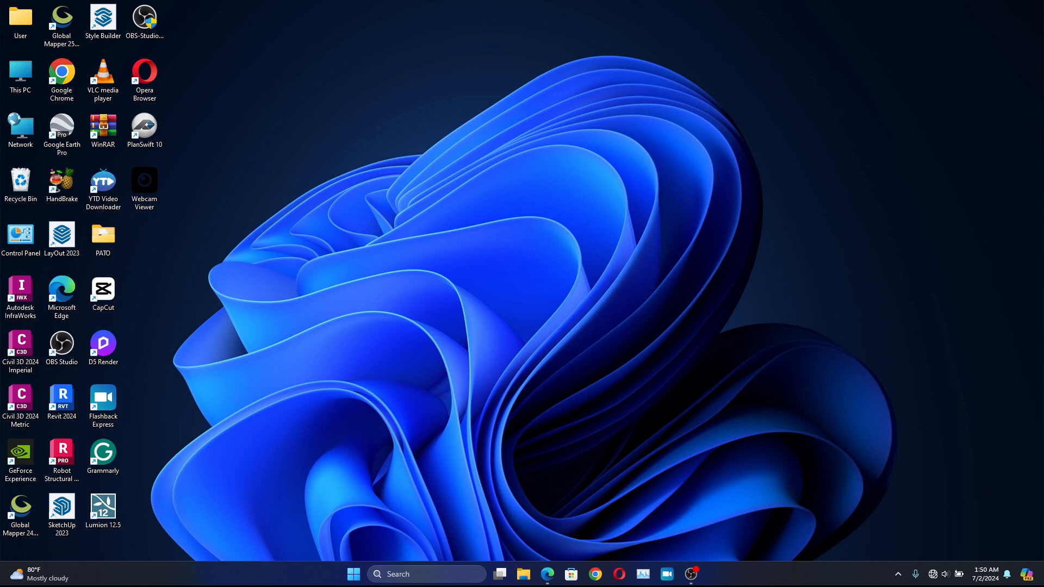
Launch PlanSwift and open the FDN foundation page of job 003.
left_click(144, 129)
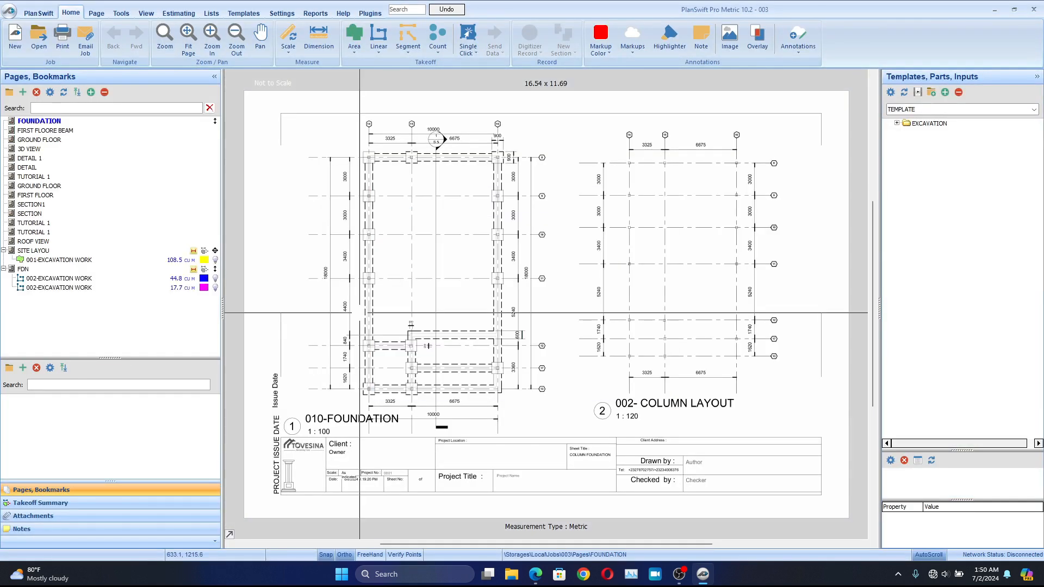
left_click(59, 287)
left_click(23, 269)
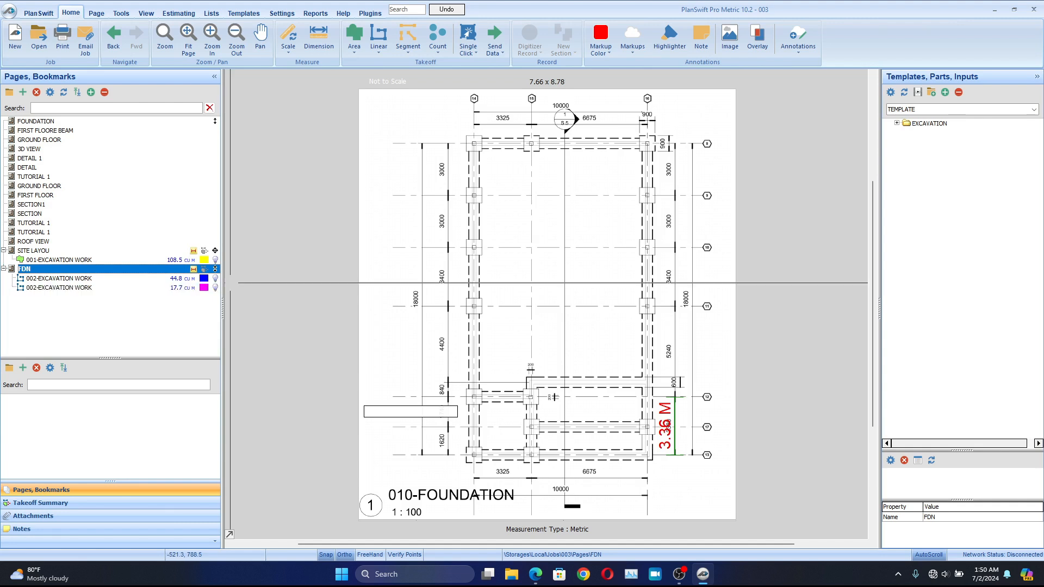
Show both 002-EXCAVATION WORK takeoffs on the FDN plan for review, and hide them again.
left_click(180, 277)
left_click(59, 287)
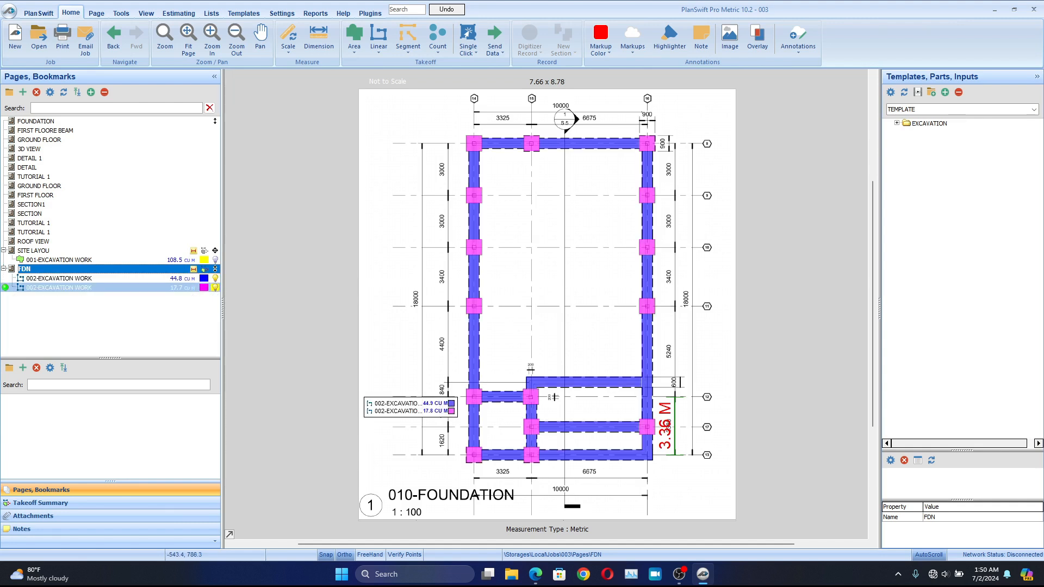
key("Escape")
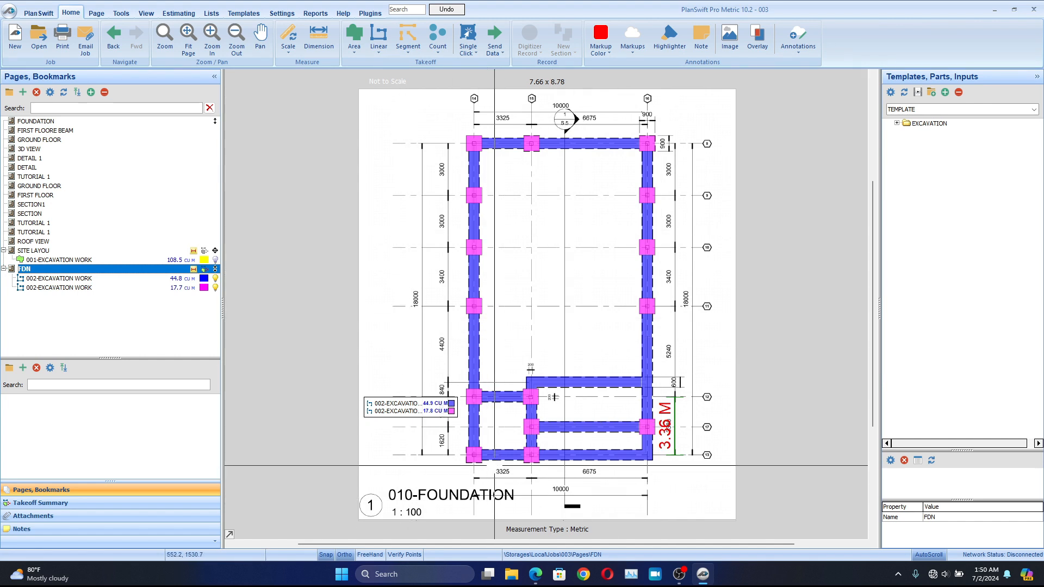
left_click(58, 287)
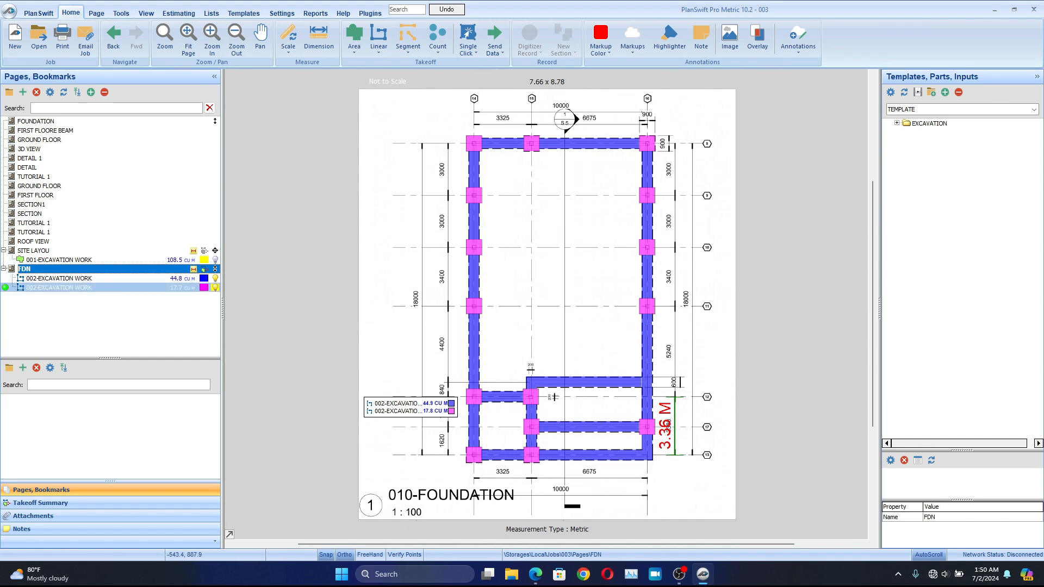
left_click(215, 269)
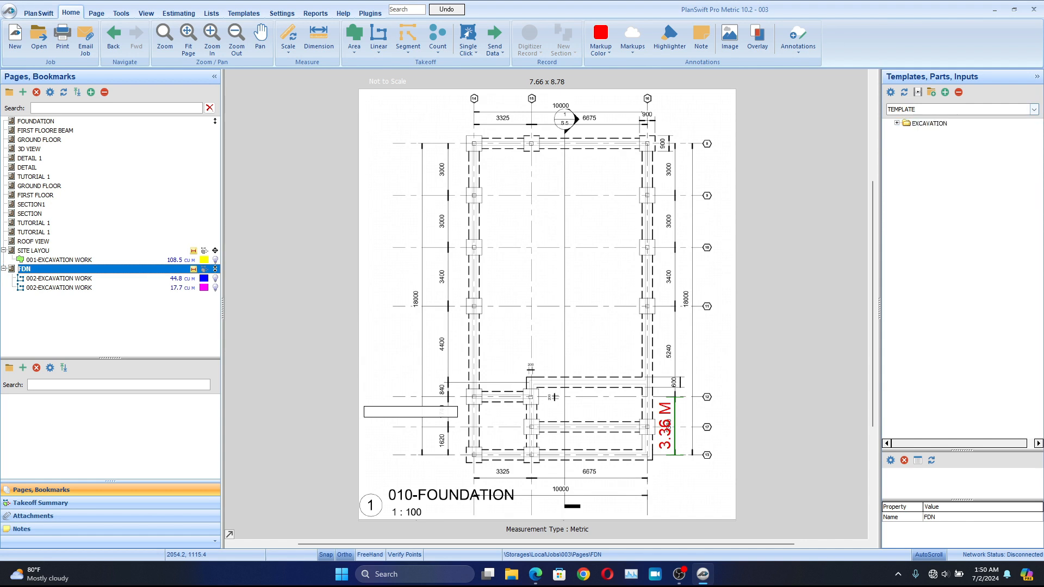
Switch the template library from TEMPLATE to the personally named set and highlight its CONCRETE WORKS folder.
left_click(1034, 109)
key("Down")
key("Down")
key("Down")
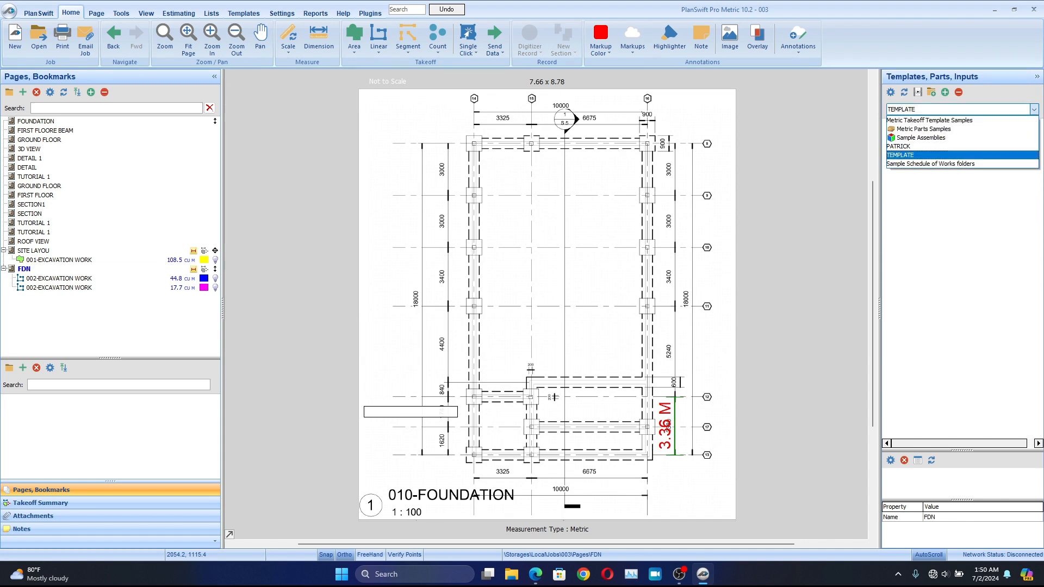
key("Return")
key("Up")
key("Up")
key("Up")
key("Up")
key("Up")
key("Up")
key("Up")
key("Up")
key("Up")
key("Up")
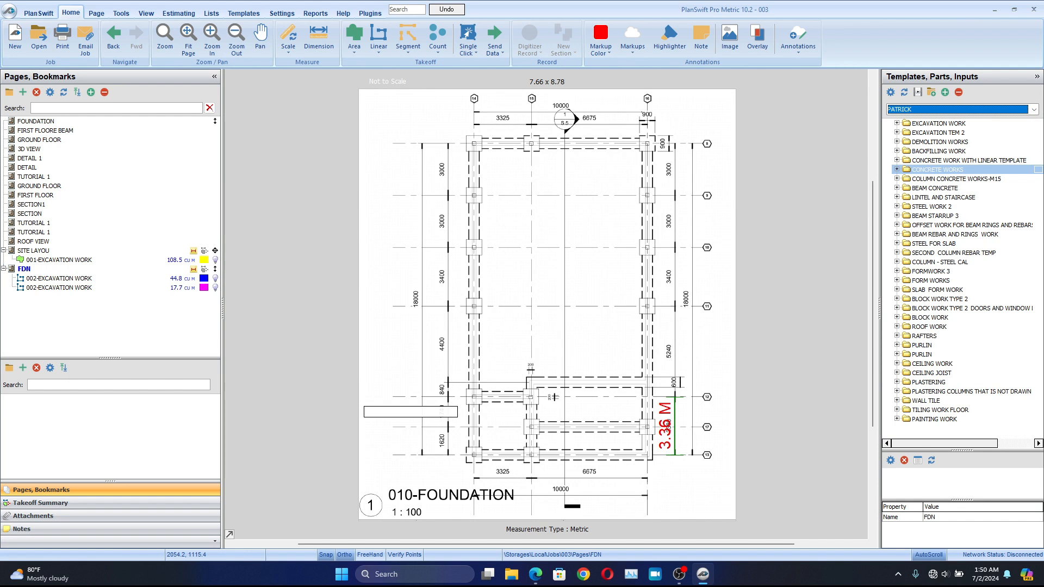
Expand the CONCRETE WORK WITH LINEAR TEMPLATE folder and select its CONCRETE M10 item.
key("Right")
key("Left")
key("Up")
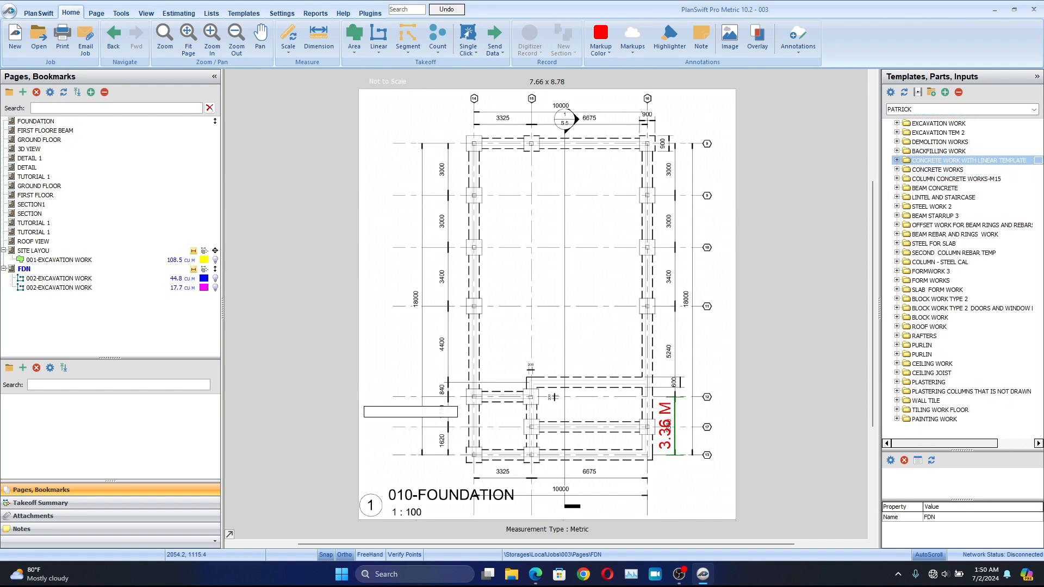
key("Right")
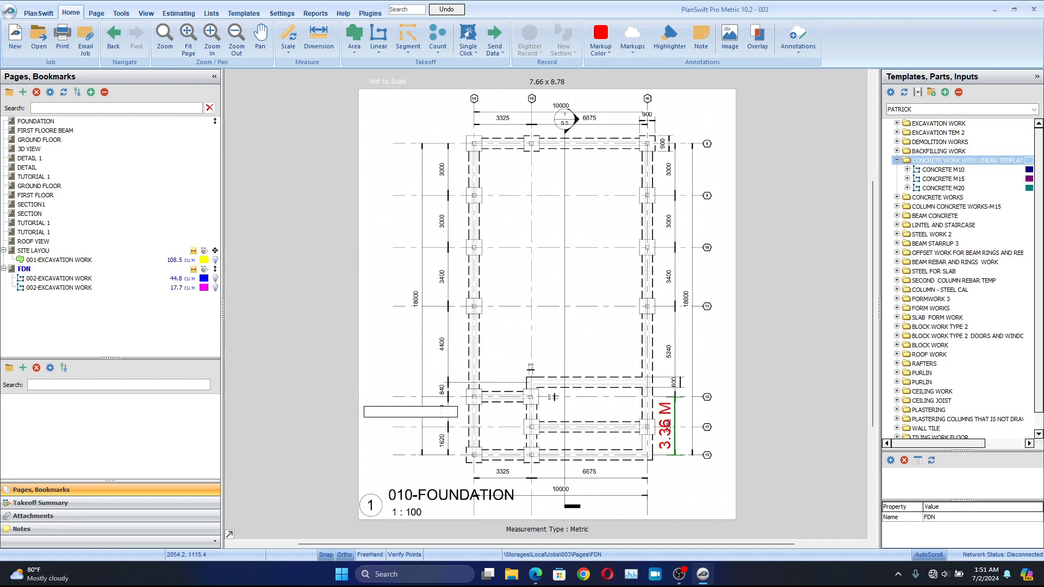
key("Down")
key("Down")
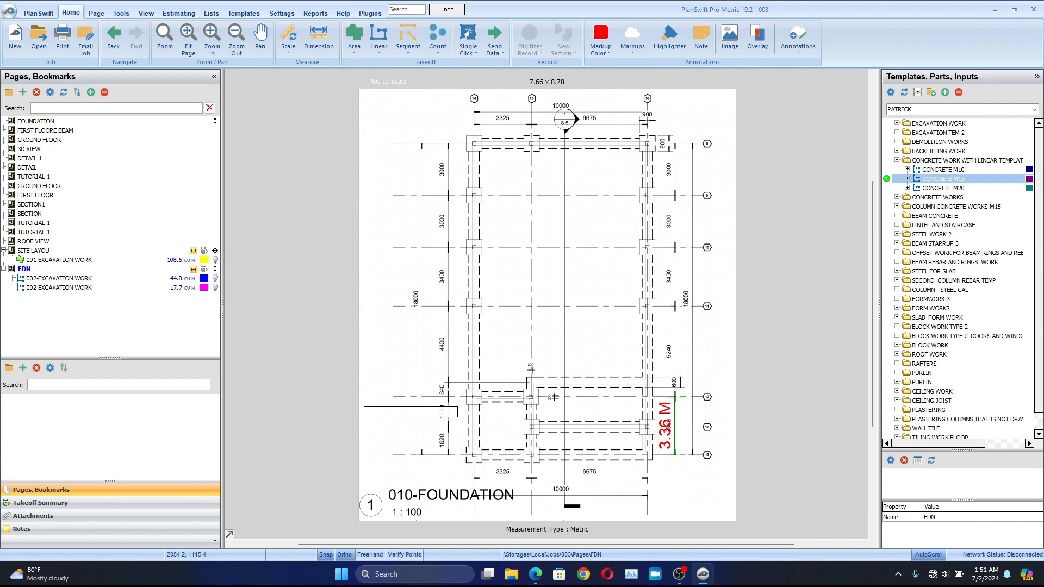
key("Down")
key("Up")
key("Up")
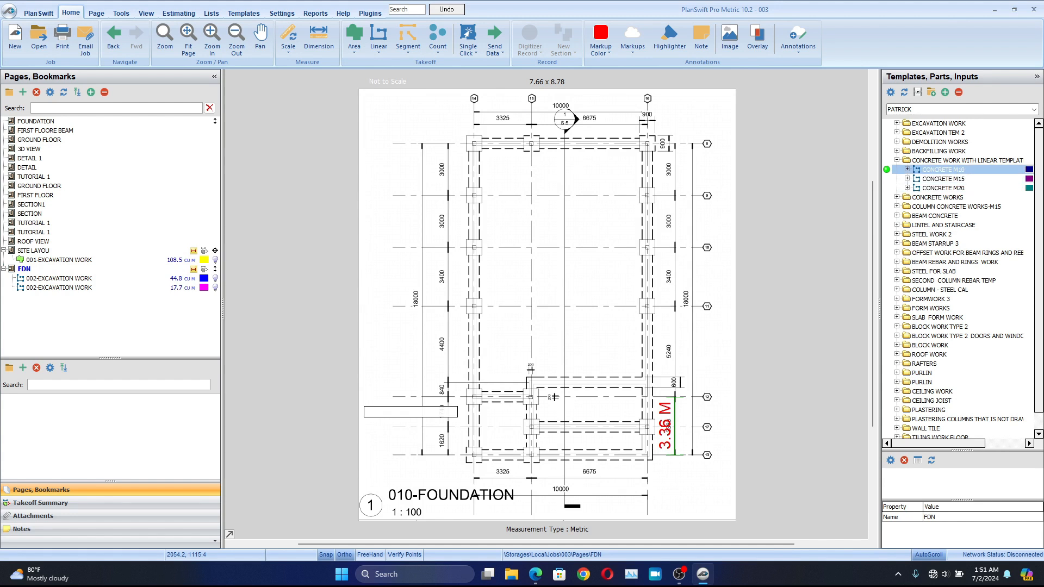
Start a CONCRETE M10 linear takeoff with a width of 0.6 m and a depth of 0.225 m.
key("Return")
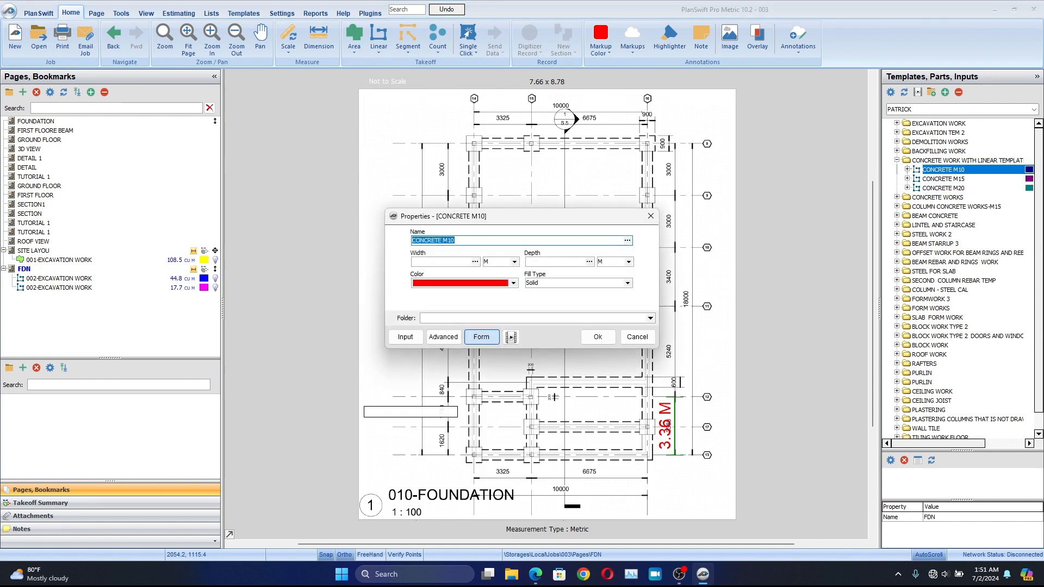
left_click(443, 262)
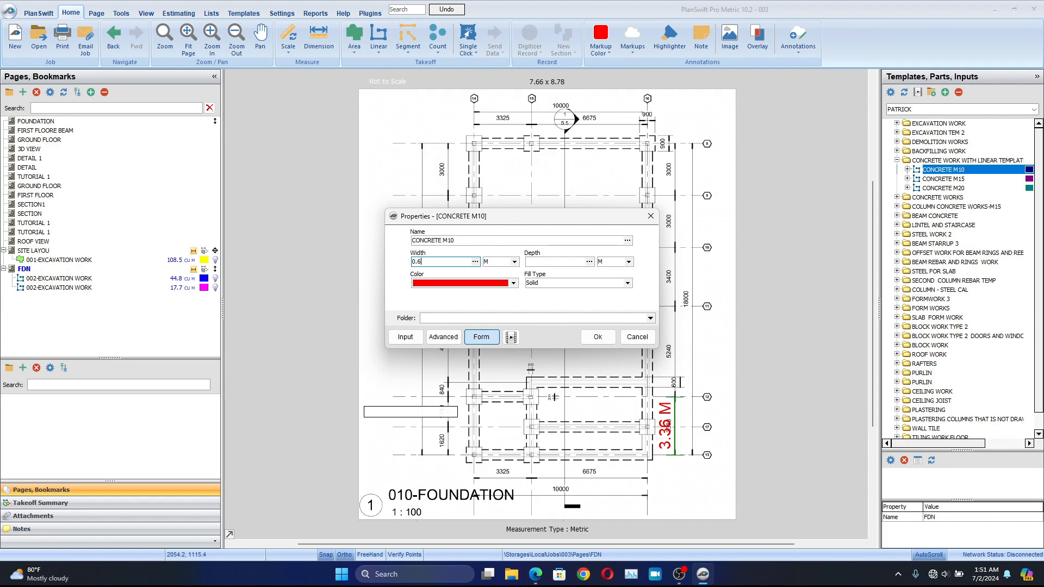
left_click(556, 262)
type("0.225")
left_click(597, 336)
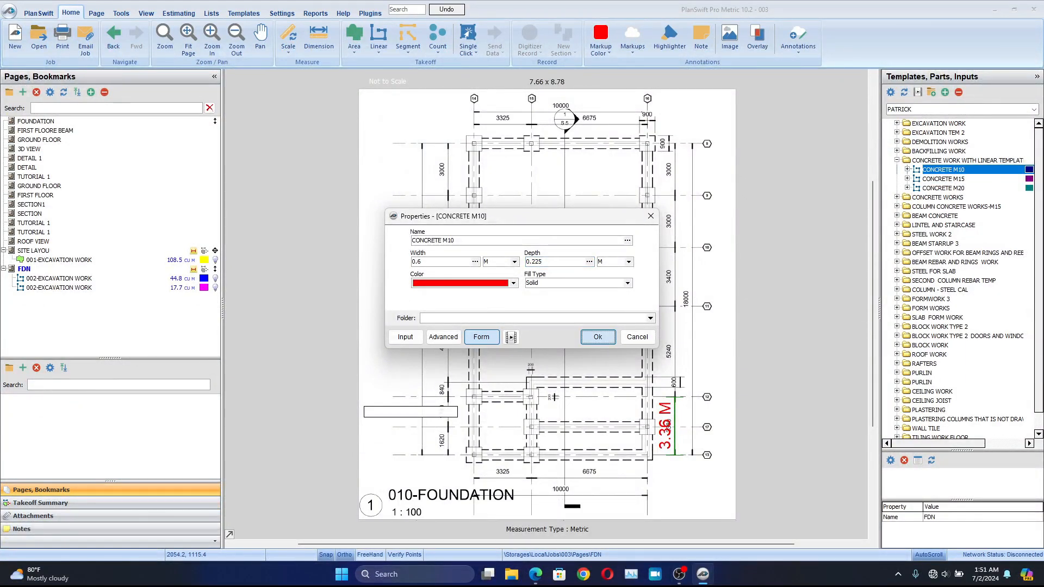
Trace the first CONCRETE M10 strip along the plan's left trench, between the column bases at grids 13 and 12.
scroll(452, 448, "up", 5)
scroll(452, 449, "up", 5)
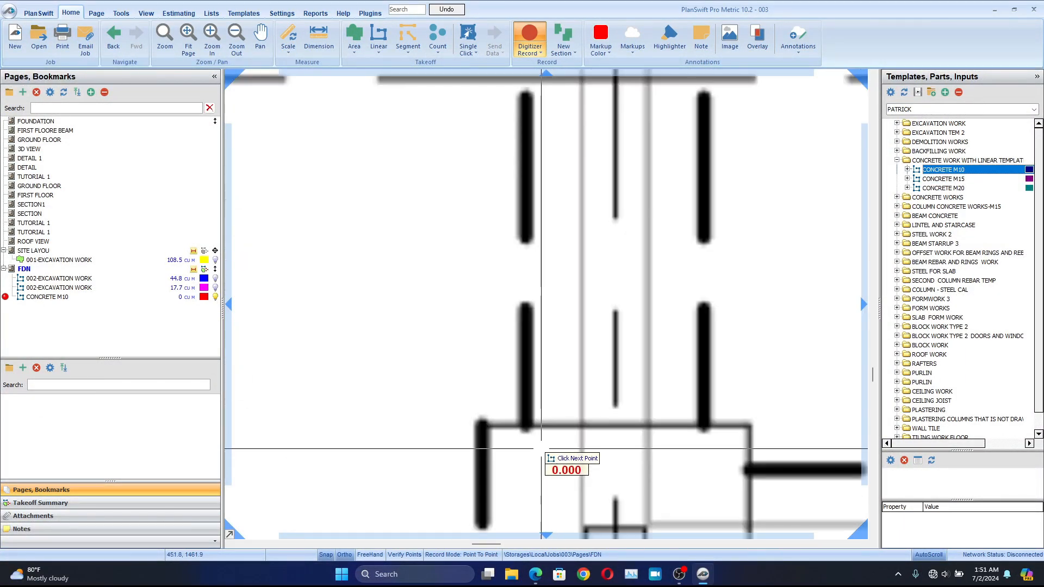
scroll(529, 428, "down", 5)
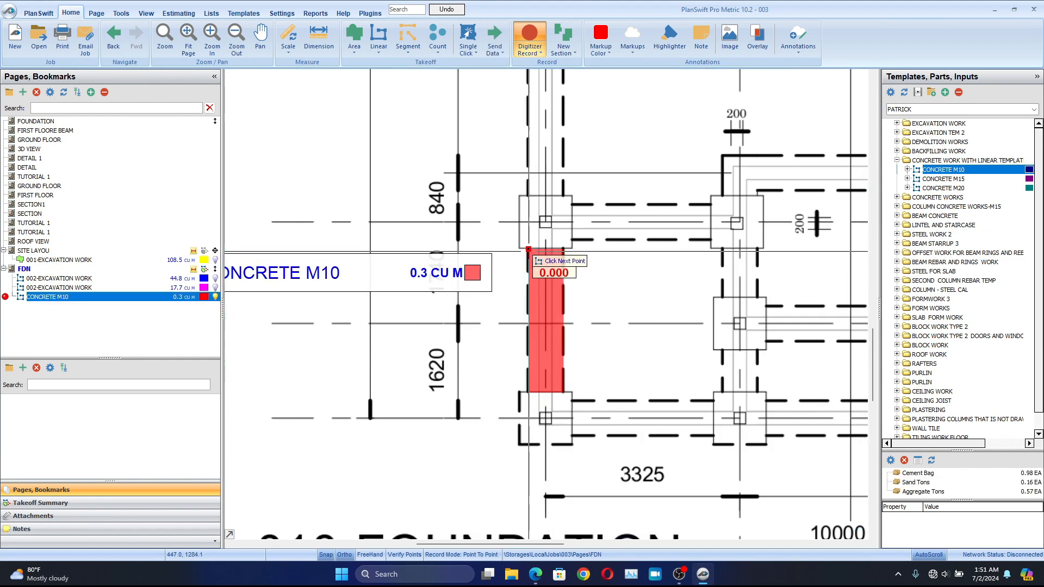
left_click(529, 250)
Trace a second CONCRETE M10 strip about 4.3 m long between the left-side column bases at grids 12 and 11, and stop recording.
scroll(528, 250, "down", 5)
scroll(518, 321, "up", 5)
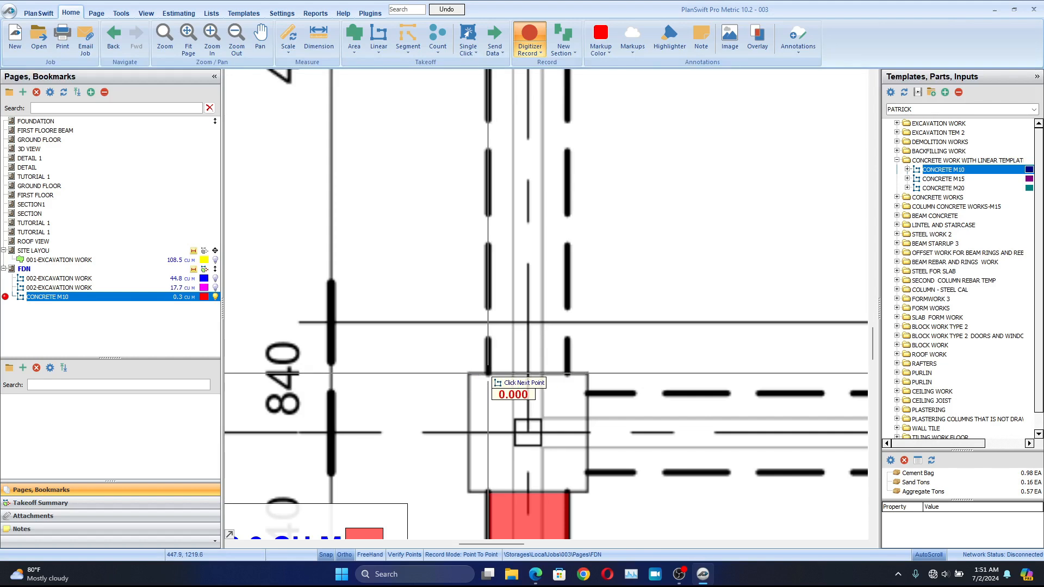
scroll(494, 376, "down", 5)
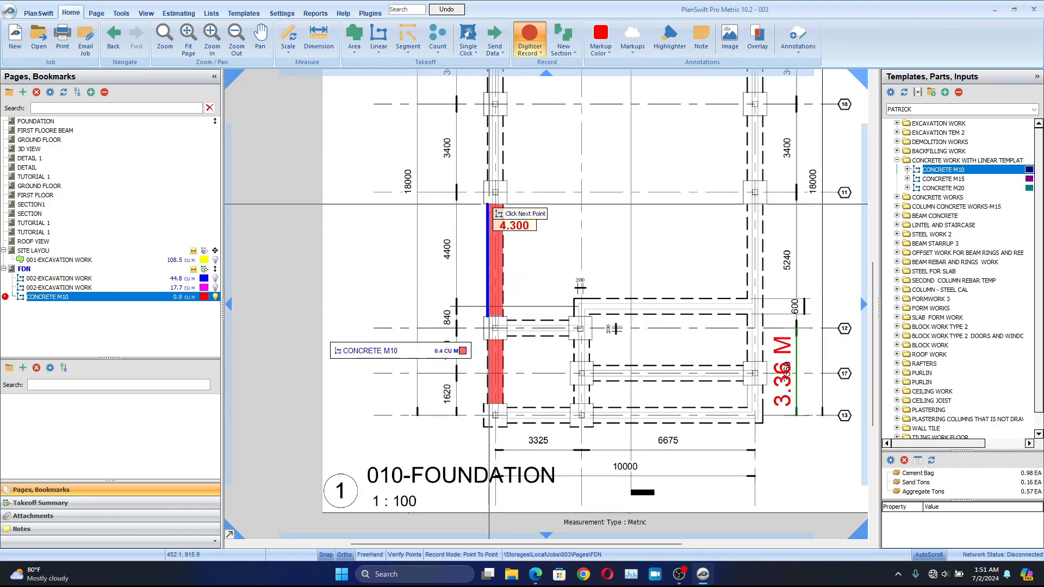
left_click(489, 204)
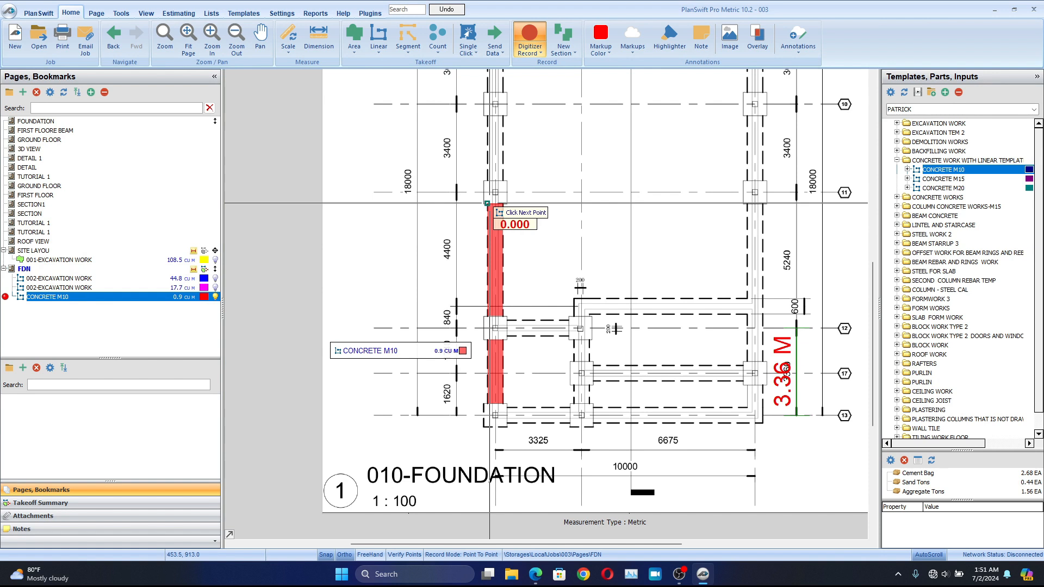
right_click(488, 203)
left_click(498, 211)
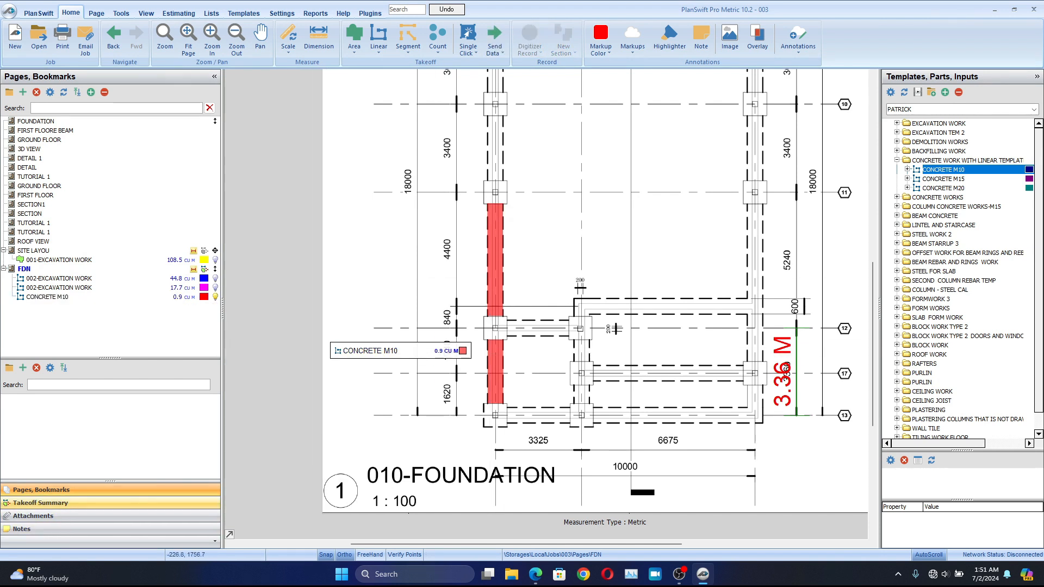
Review the cement, sand and aggregate quantities of CONCRETE M10 in the takeoff summary, and collapse the expanded concrete template folder.
left_click(41, 503)
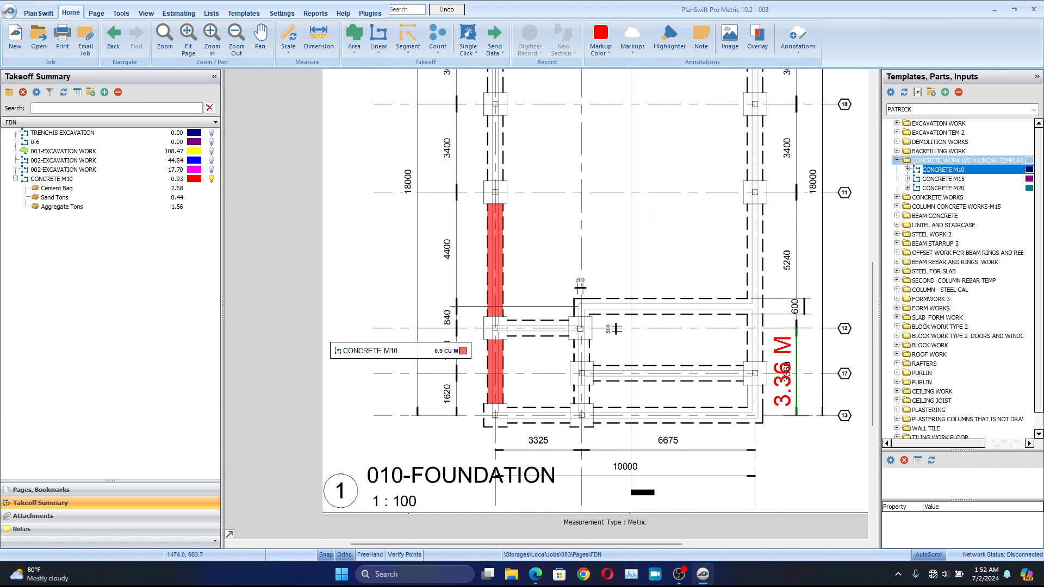
left_click(896, 160)
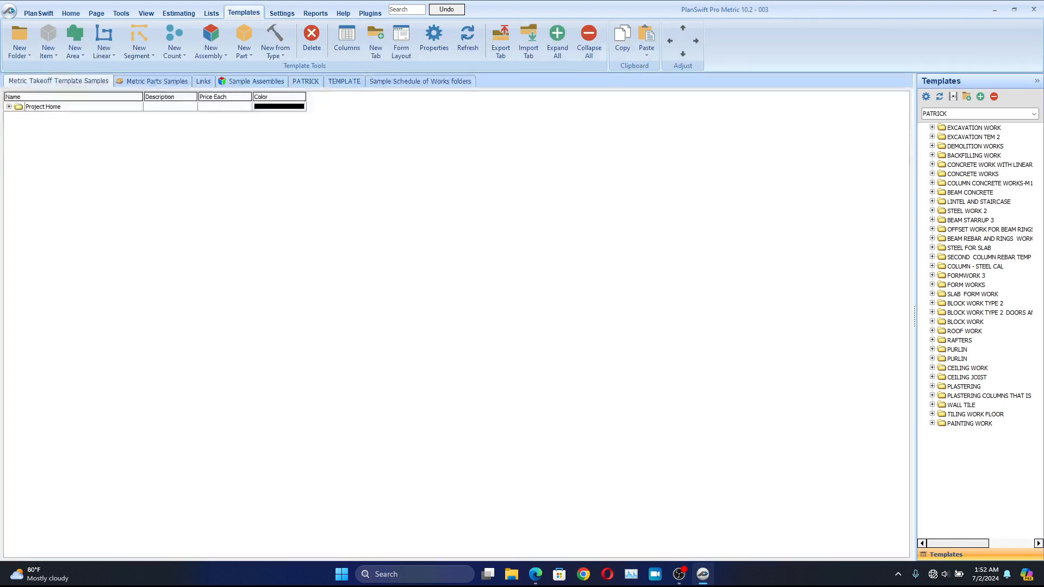
Add a new folder named CONCRETE to the TEMPLATE template set.
left_click(243, 12)
left_click(345, 82)
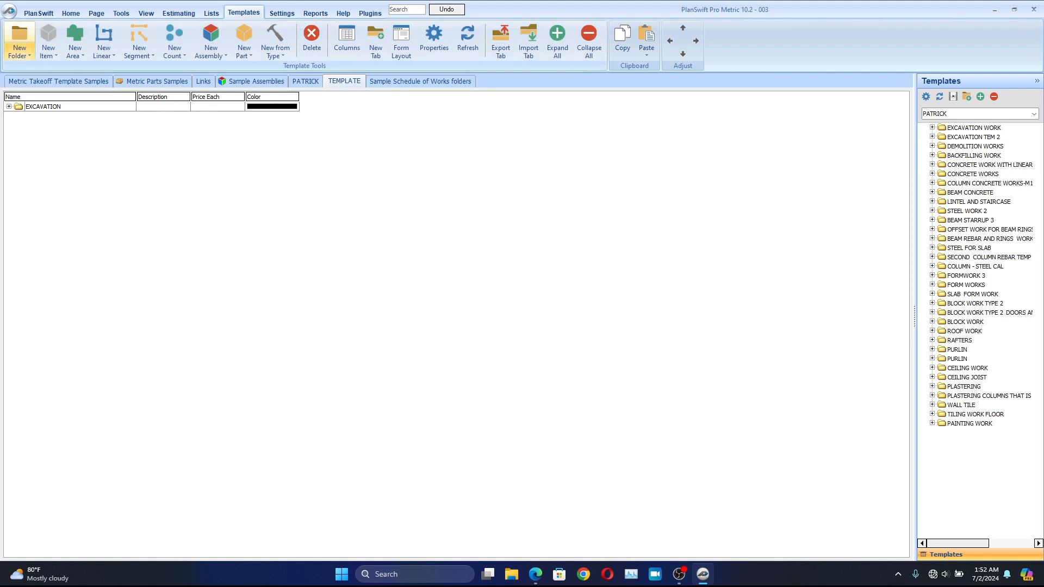
left_click(19, 52)
left_click(40, 68)
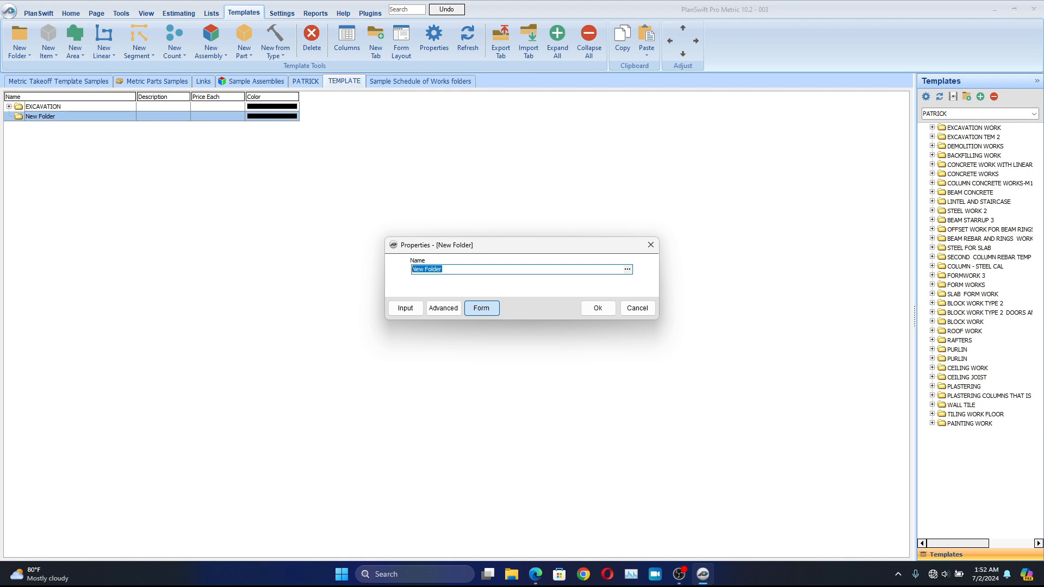
type("CONCRETE")
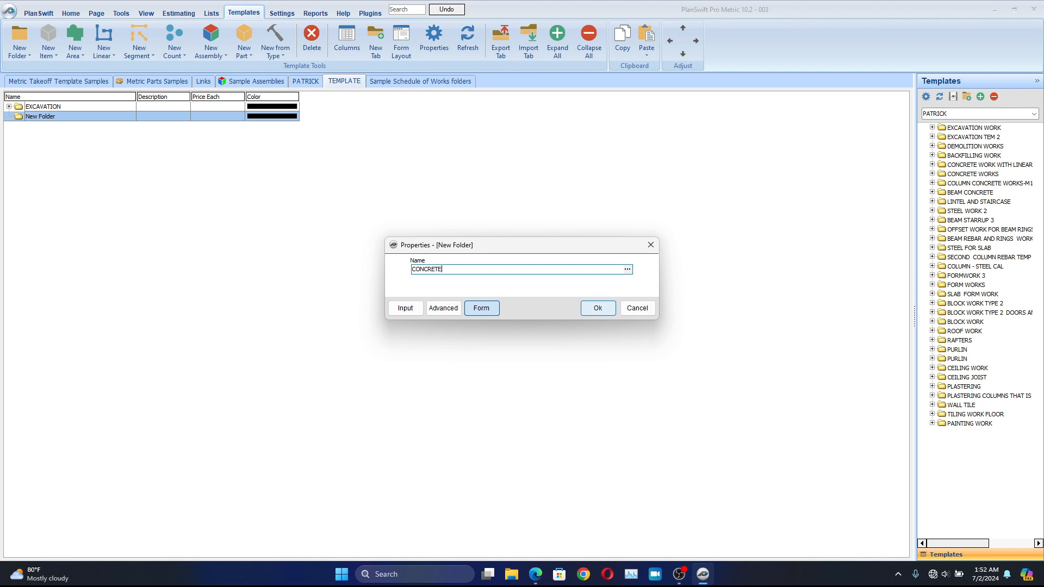
left_click(597, 308)
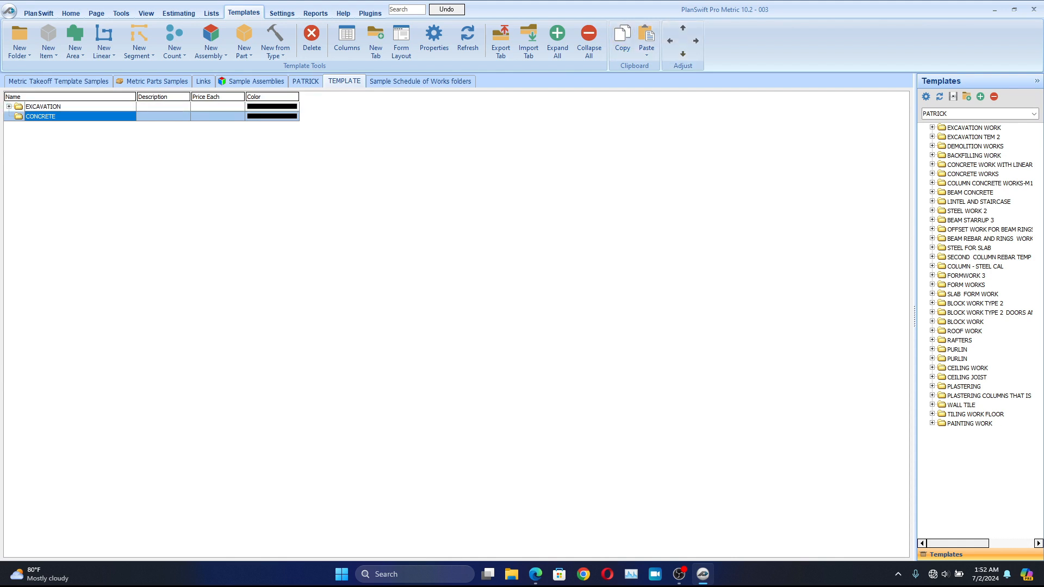
Review the items in the EXCAVATION template folder, and consult pat.pdf in Microsoft Edge.
left_click(8, 106)
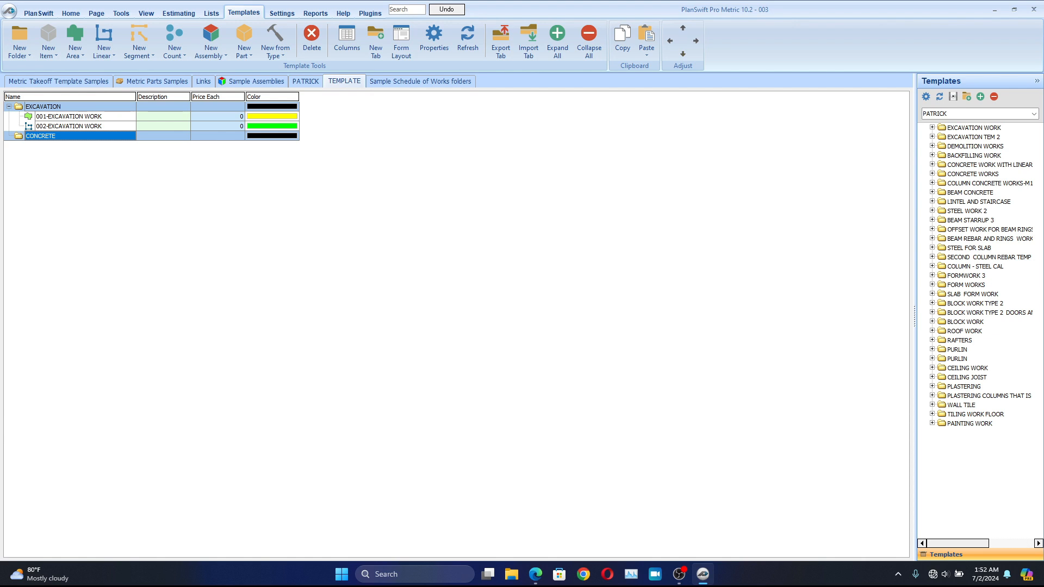
left_click(9, 107)
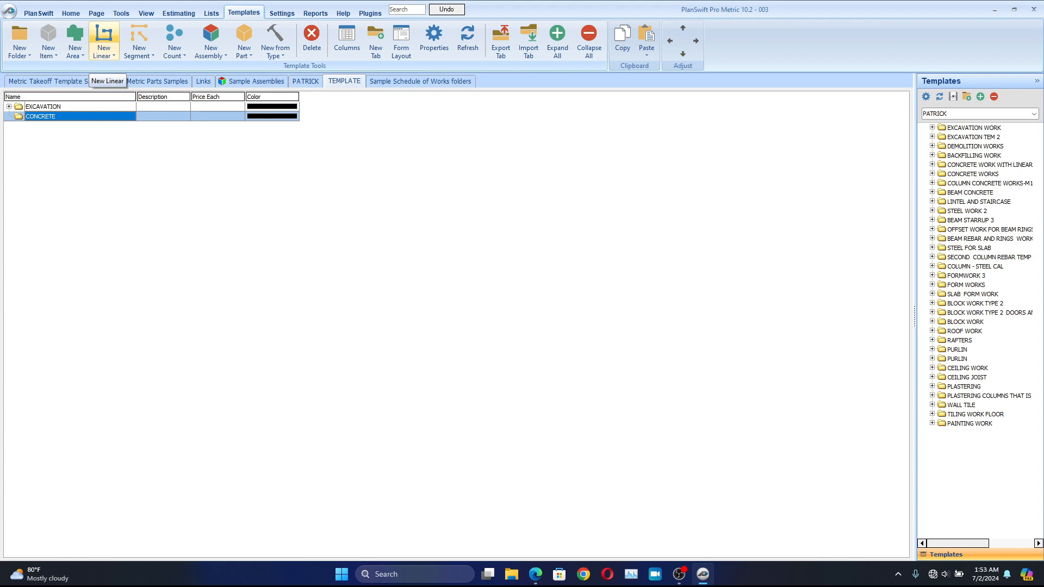
mouse_move(536, 574)
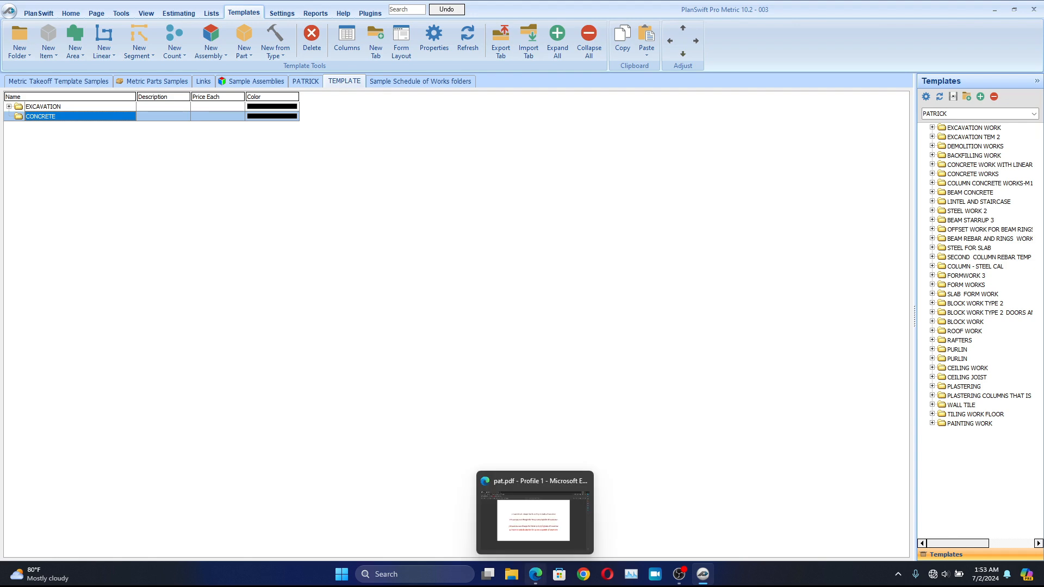
left_click(536, 516)
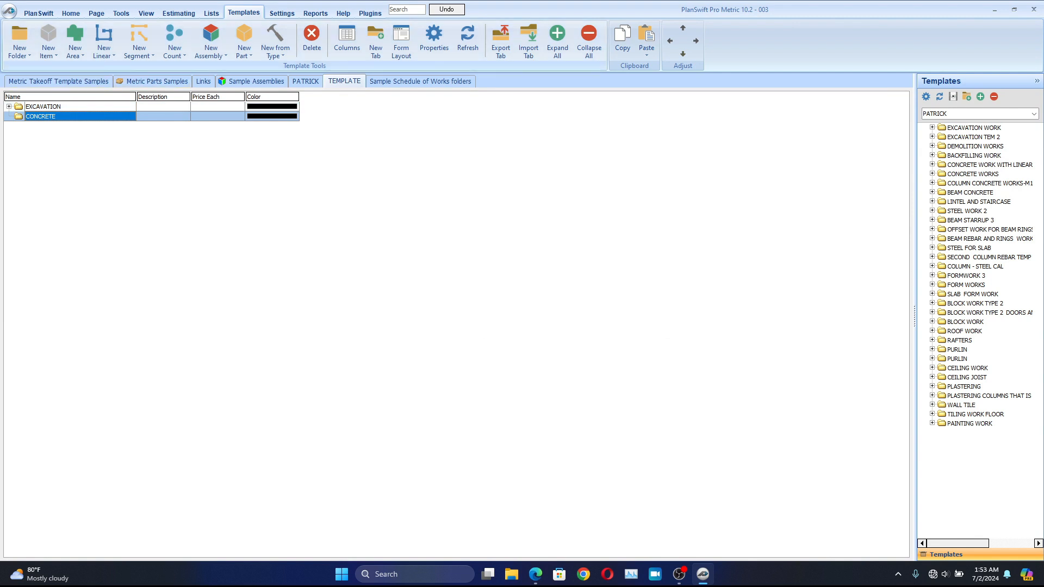
Add a new linear template item named CONCRETE M10 to the TEMPLATE set, keeping random color and solid fill.
left_click(103, 40)
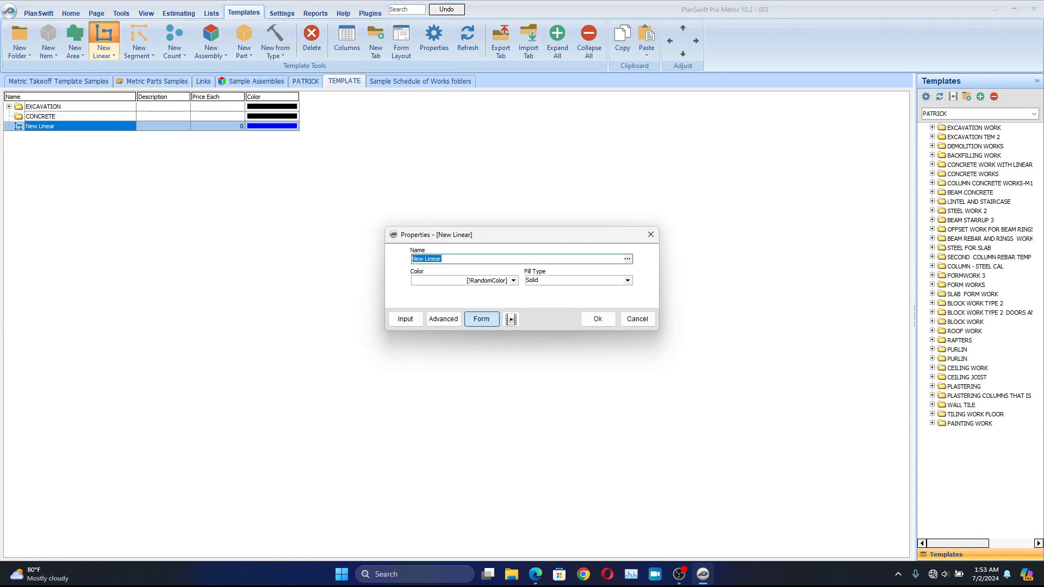
type("CONCRETE M1")
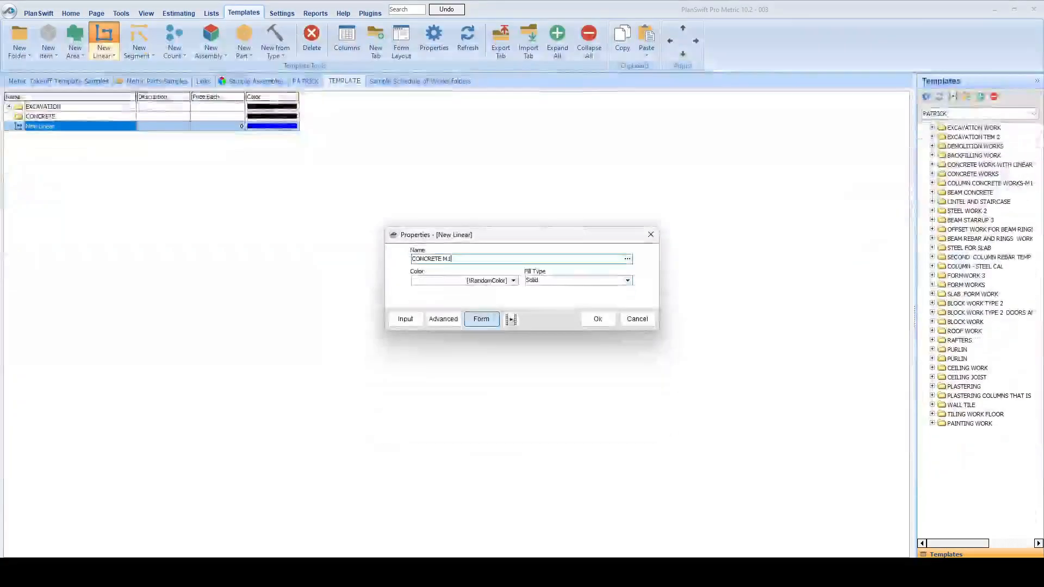
type("0")
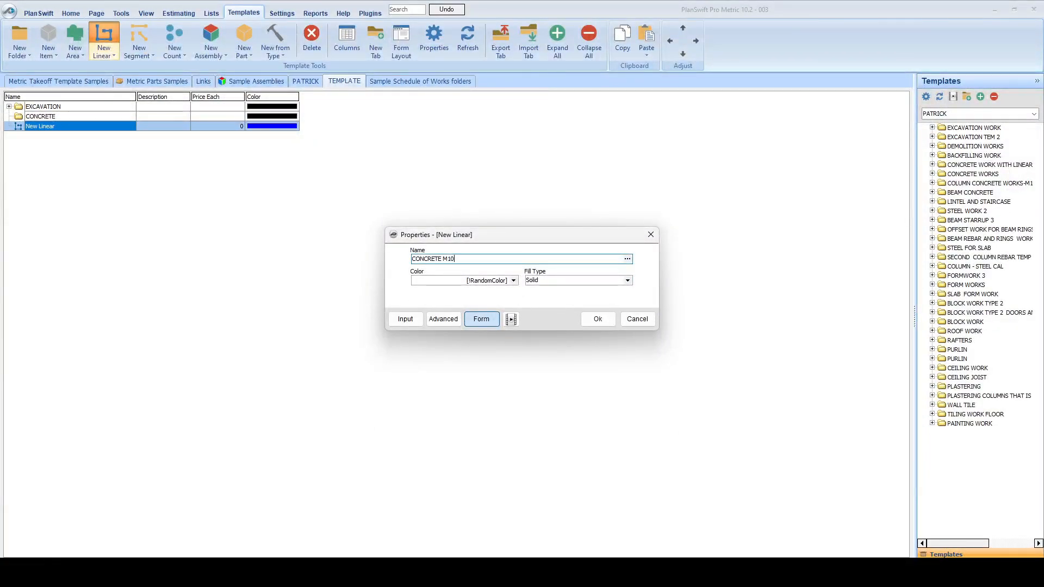
left_click(597, 319)
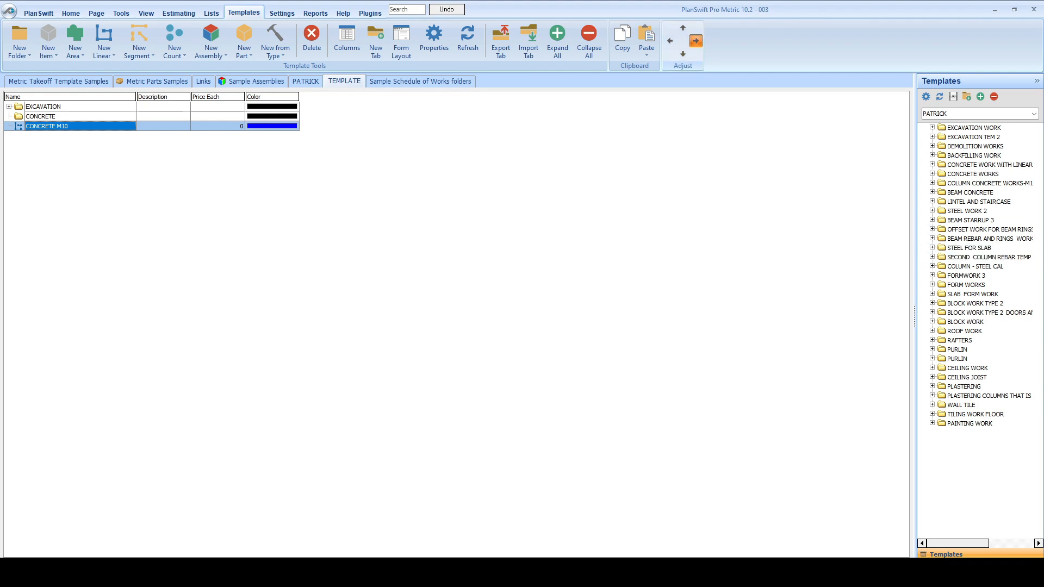
Nest the CONCRETE M10 item inside the CONCRETE folder and expand the folder to show it.
left_click(696, 41)
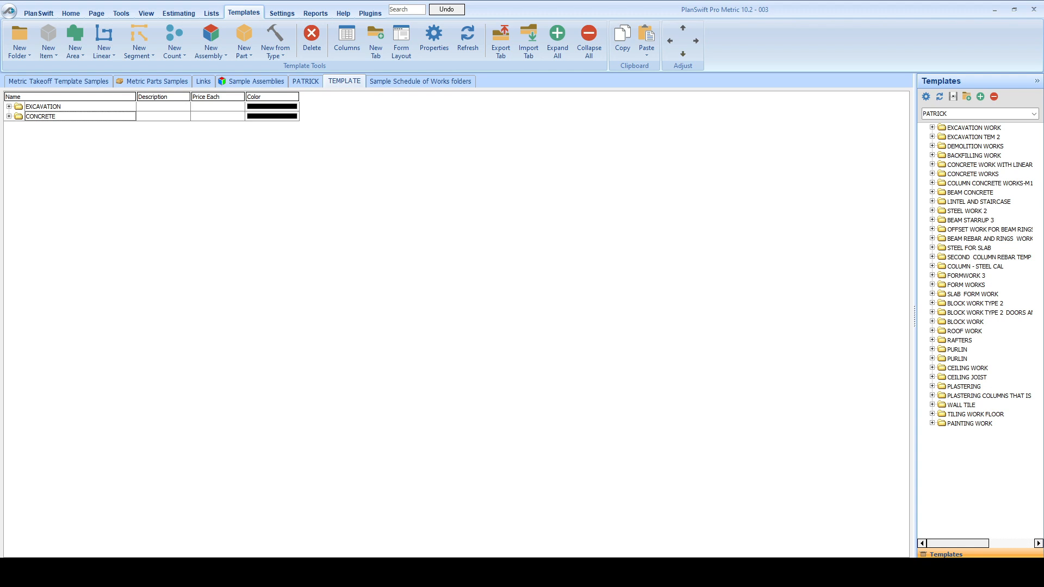
left_click(41, 116)
key("Right")
key("Right")
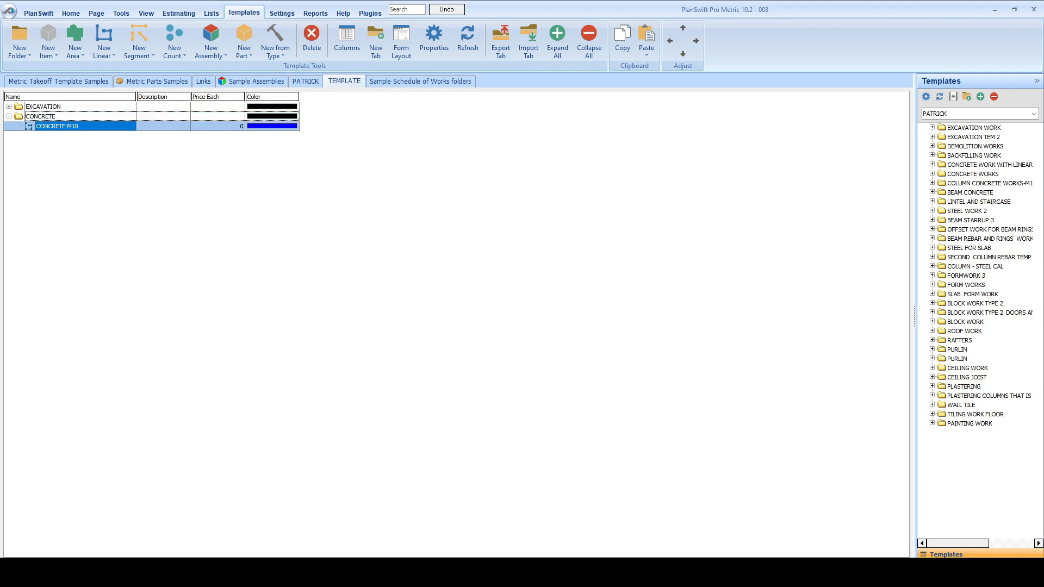
Include the Depth and Width properties in the input form of the CONCRETE M10 item.
key("Return")
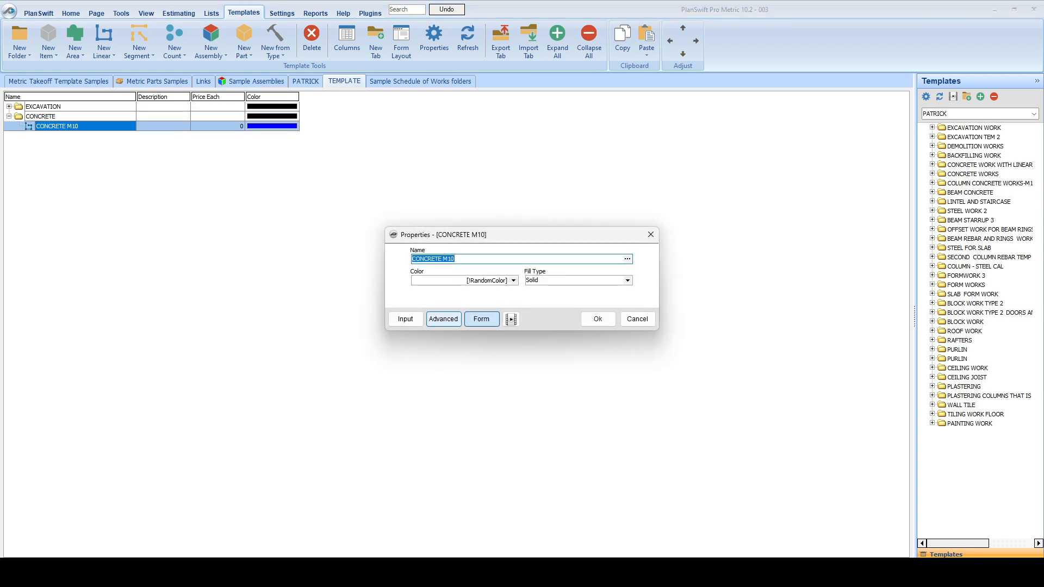
left_click(444, 319)
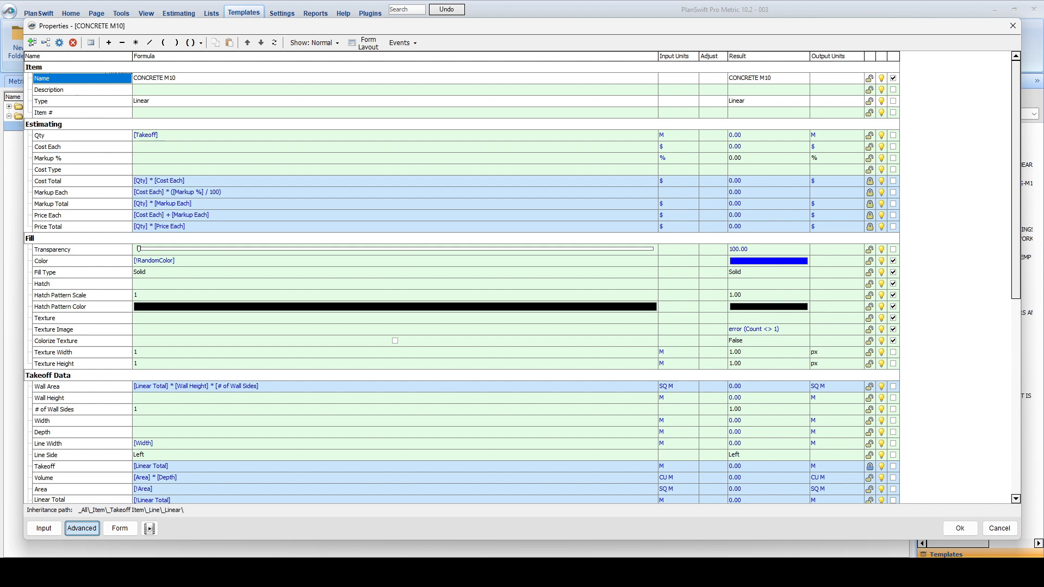
left_click(893, 432)
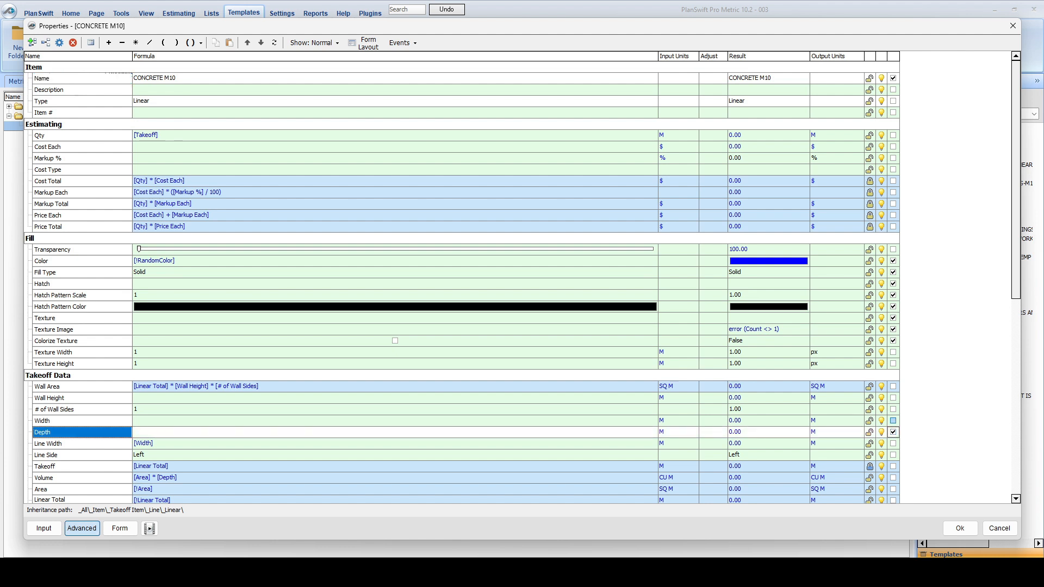
left_click(893, 421)
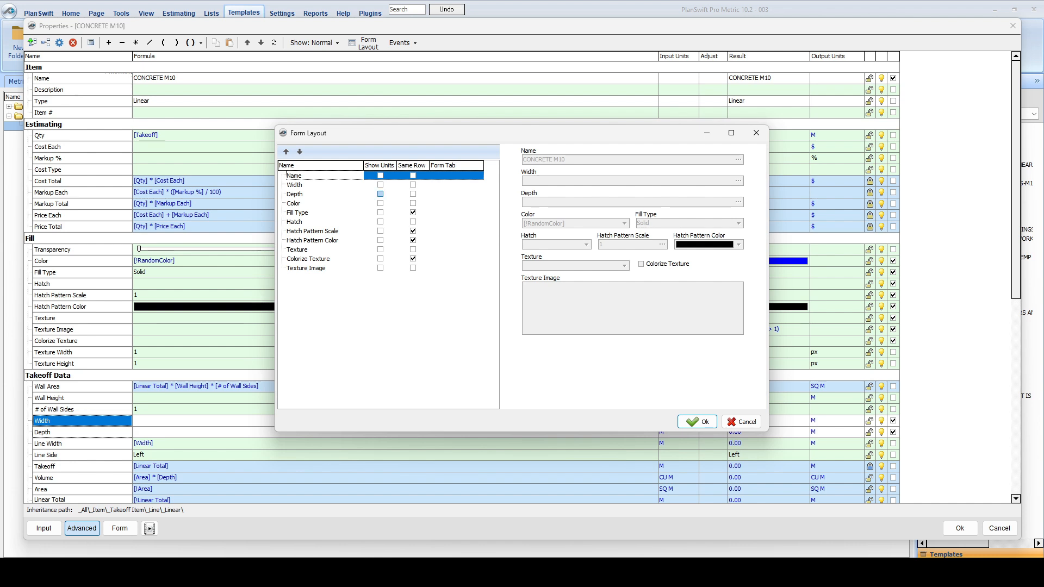
Show units for Width and Depth in the CONCRETE M10 form layout, and save the item's properties.
left_click(380, 185)
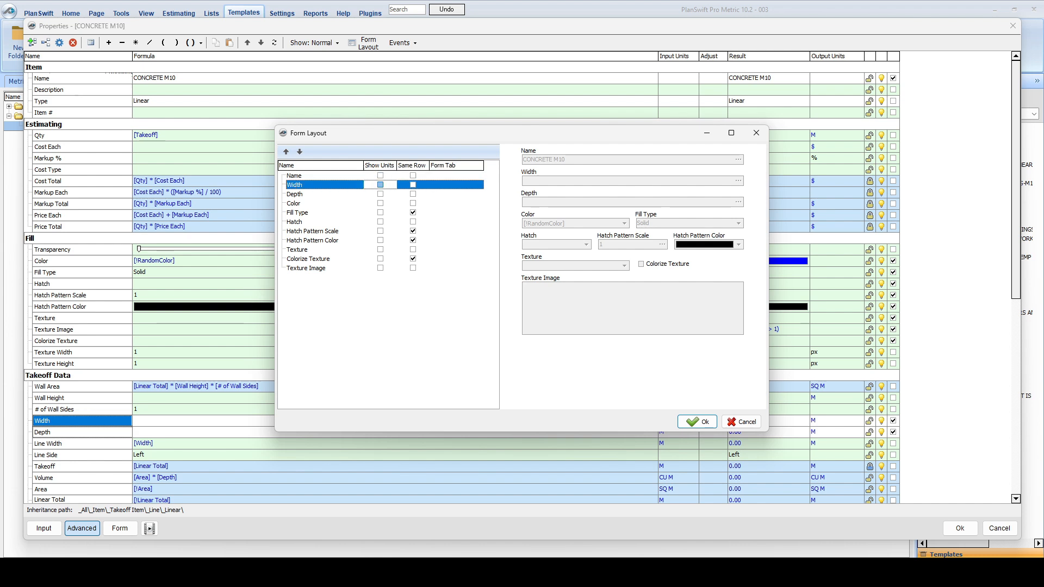
left_click(380, 185)
left_click(380, 194)
left_click(380, 194)
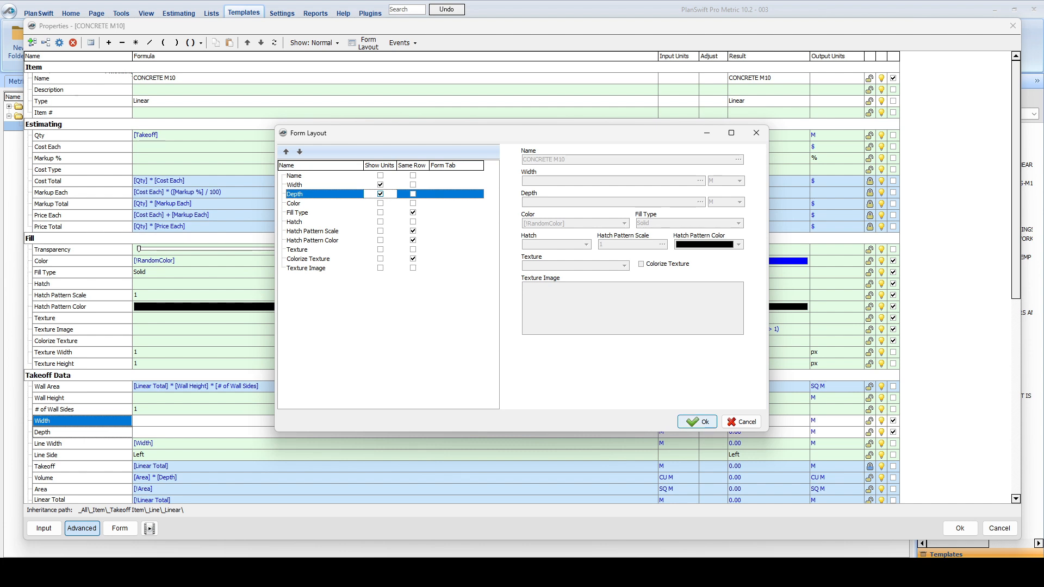
left_click(697, 421)
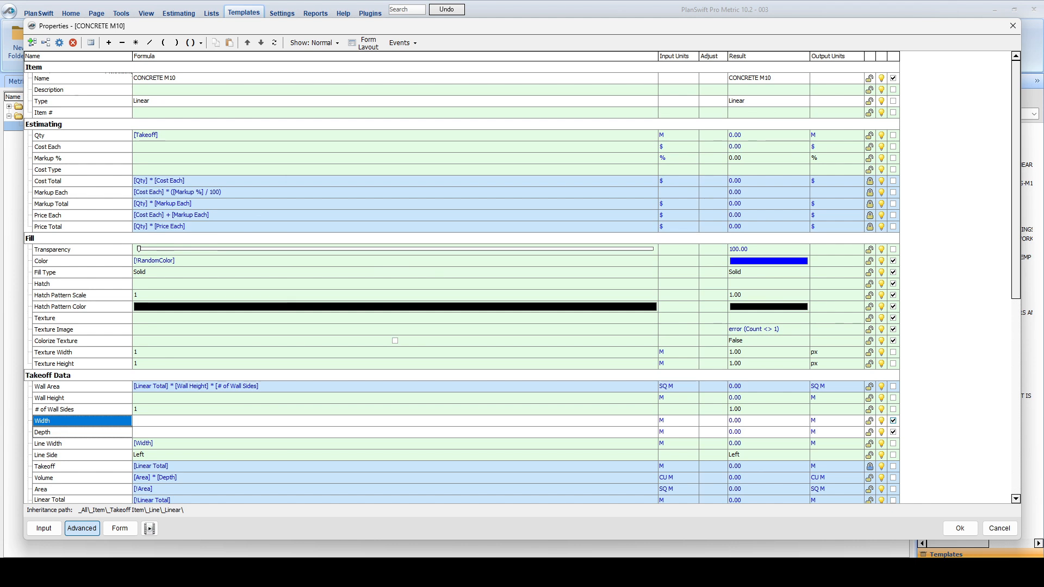
left_click(960, 528)
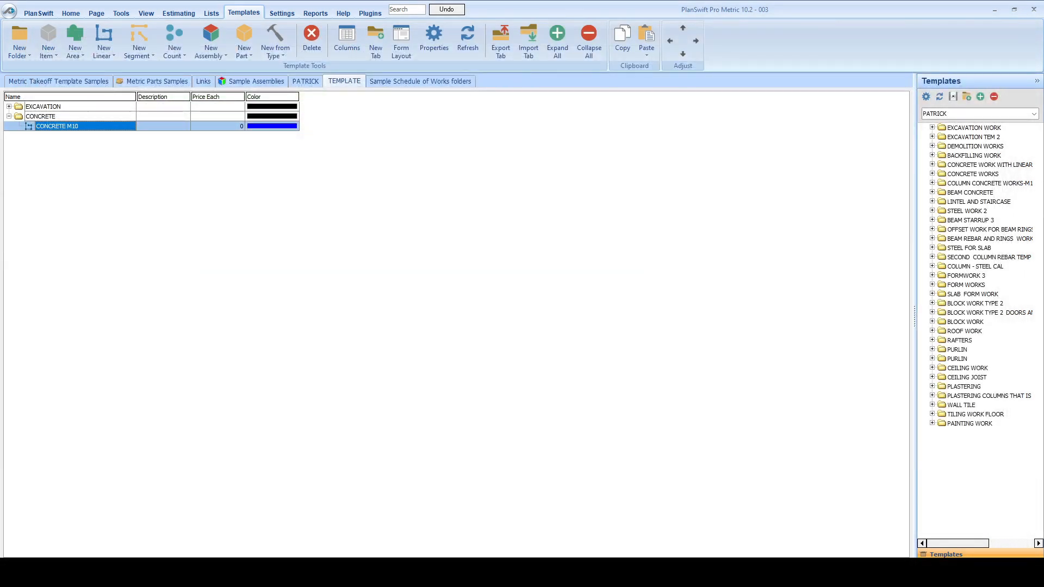
Set the Qty formula of CONCRETE M10 to [Takeoff] * [Width] * [Depth] in its advanced properties.
key("Return")
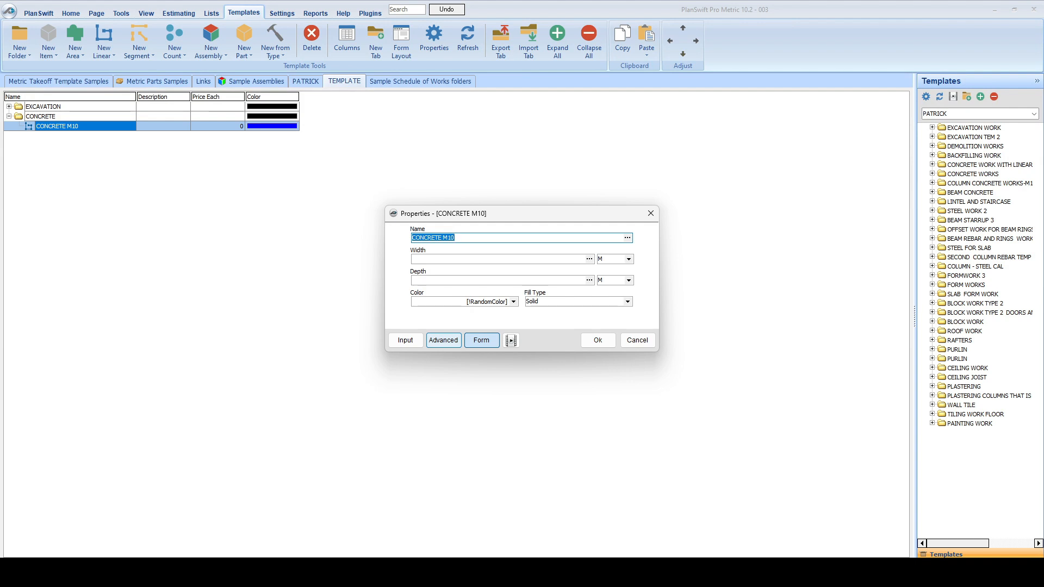
left_click(443, 340)
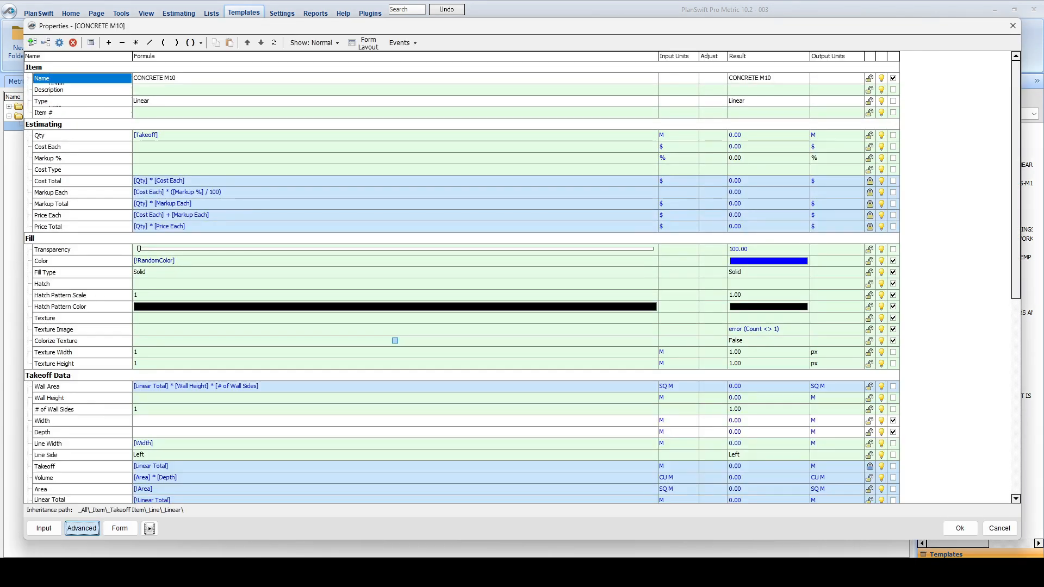
left_click(327, 135)
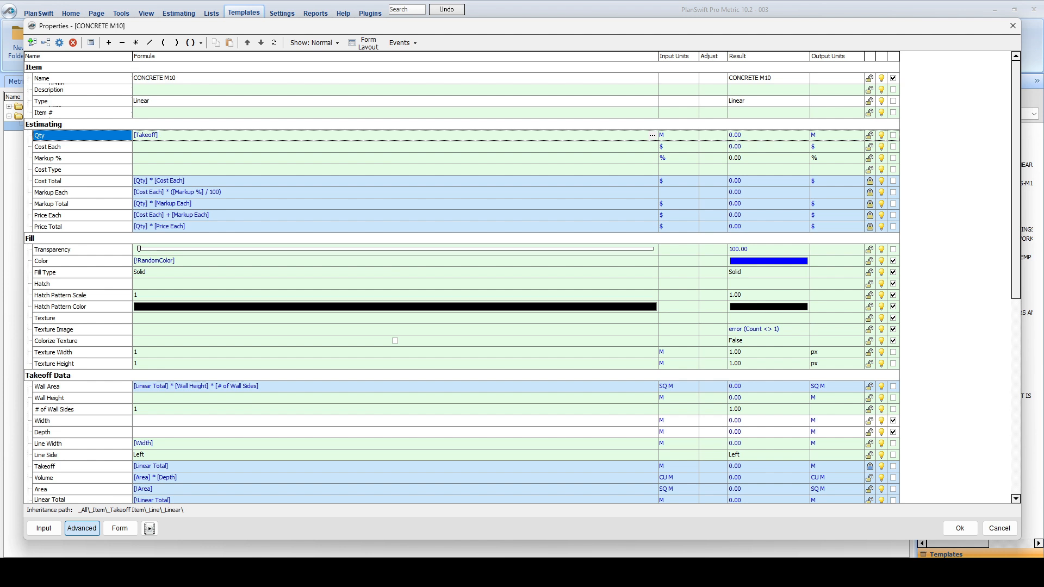
left_click(136, 42)
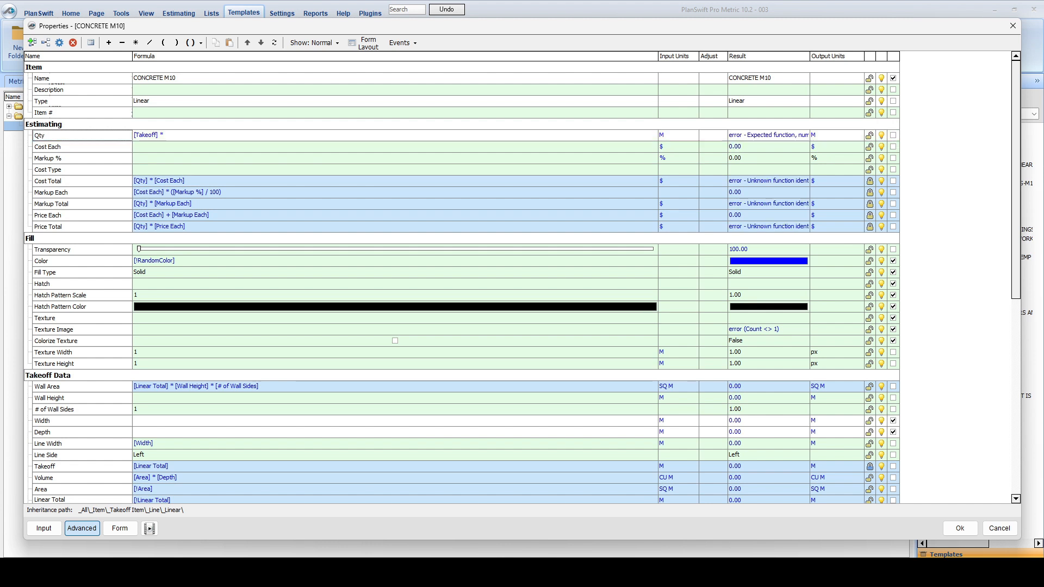
left_click(81, 146)
left_click(184, 135)
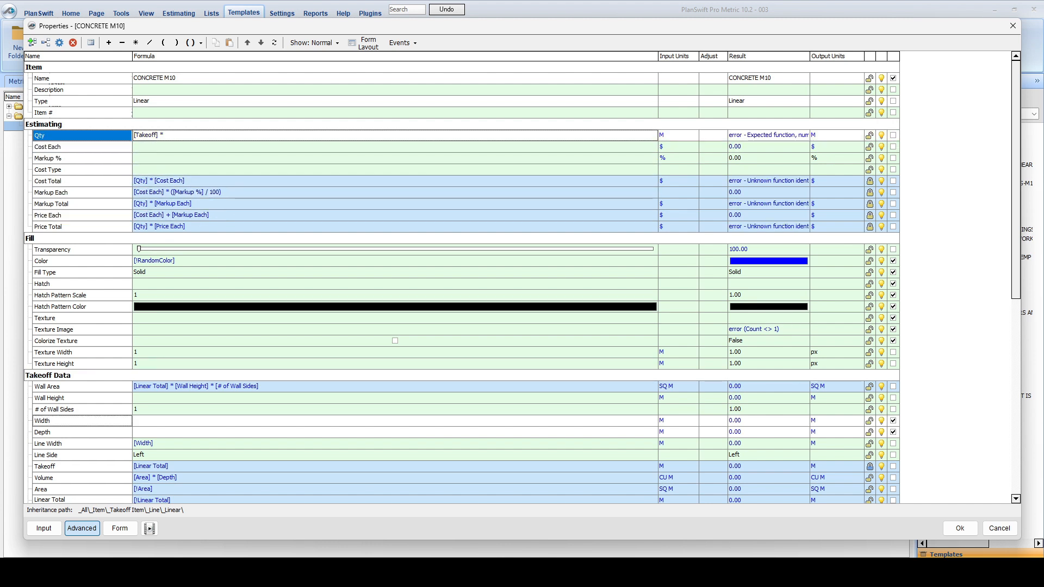
double_click(54, 421)
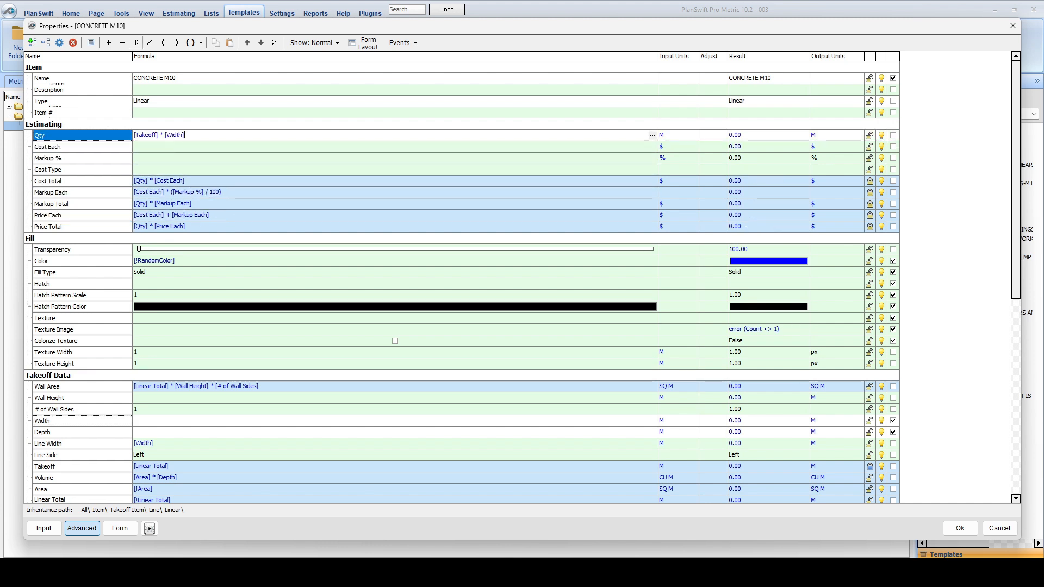
left_click(135, 43)
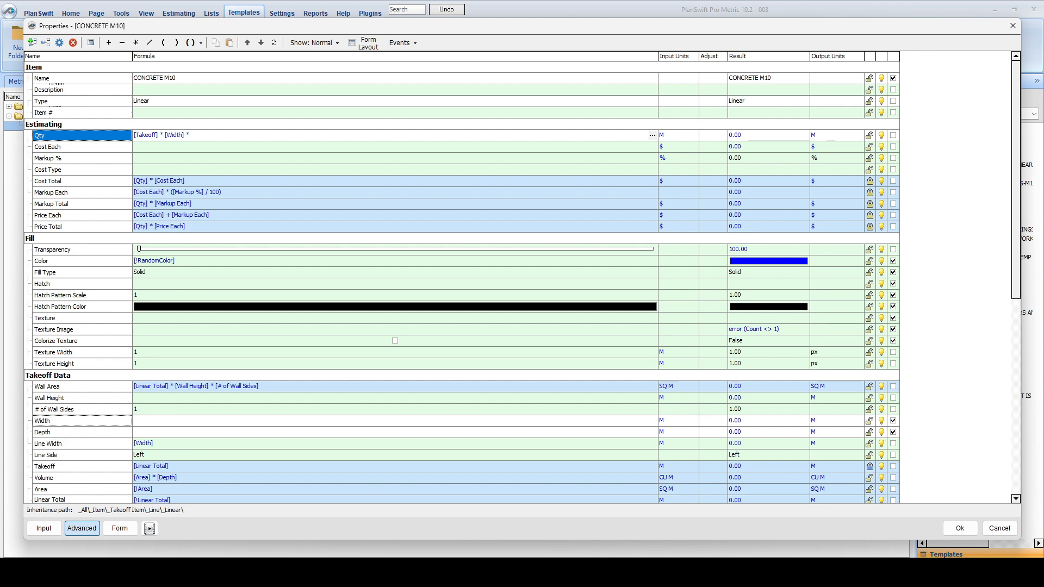
left_click_drag(46, 432, 163, 135)
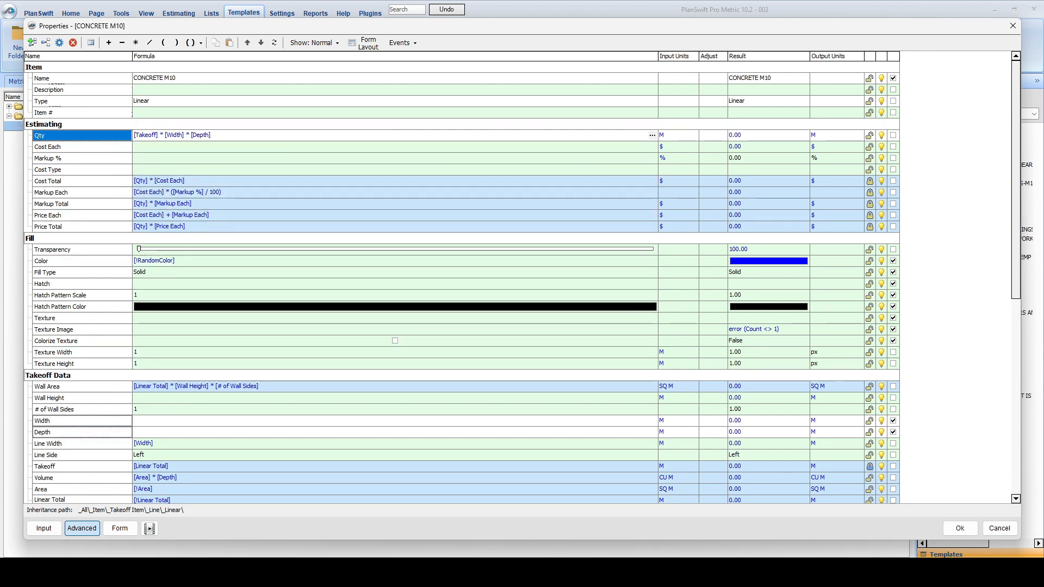
Set the Qty input units of CONCRETE M10 to CU M and save the properties.
left_click(674, 135)
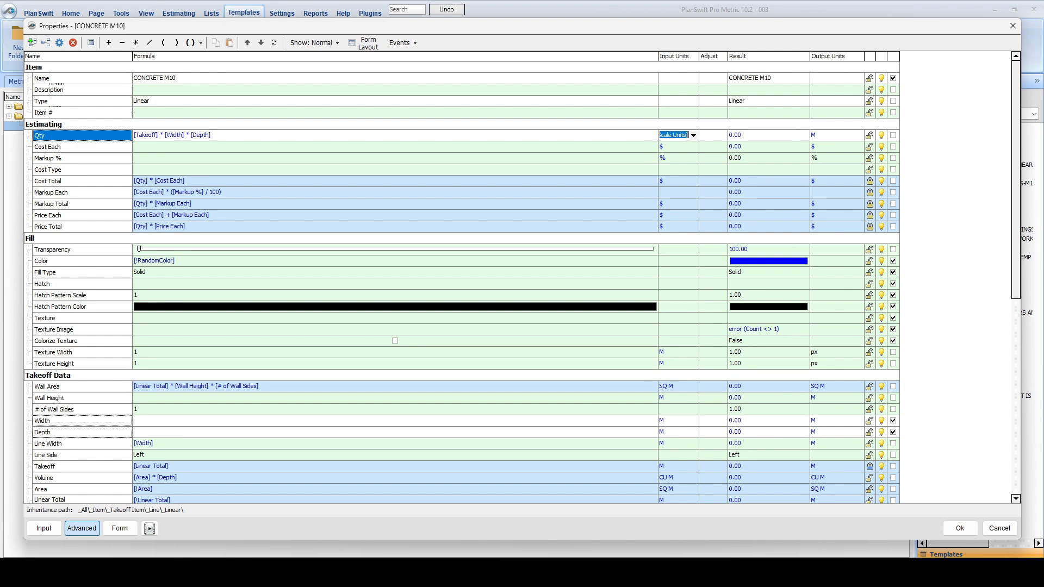
left_click(694, 135)
scroll(675, 169, "down", 5)
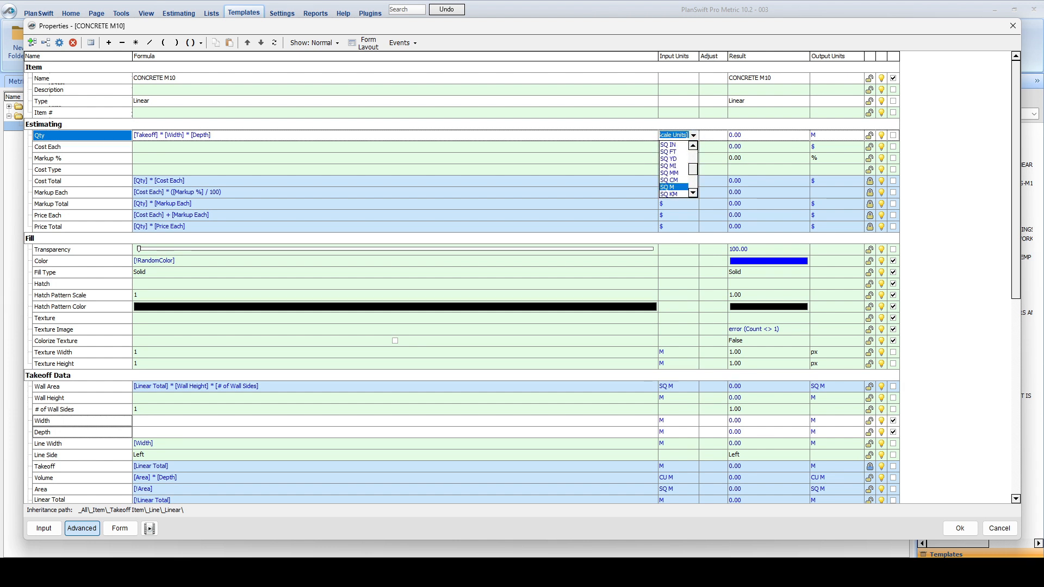
scroll(675, 173, "down", 2)
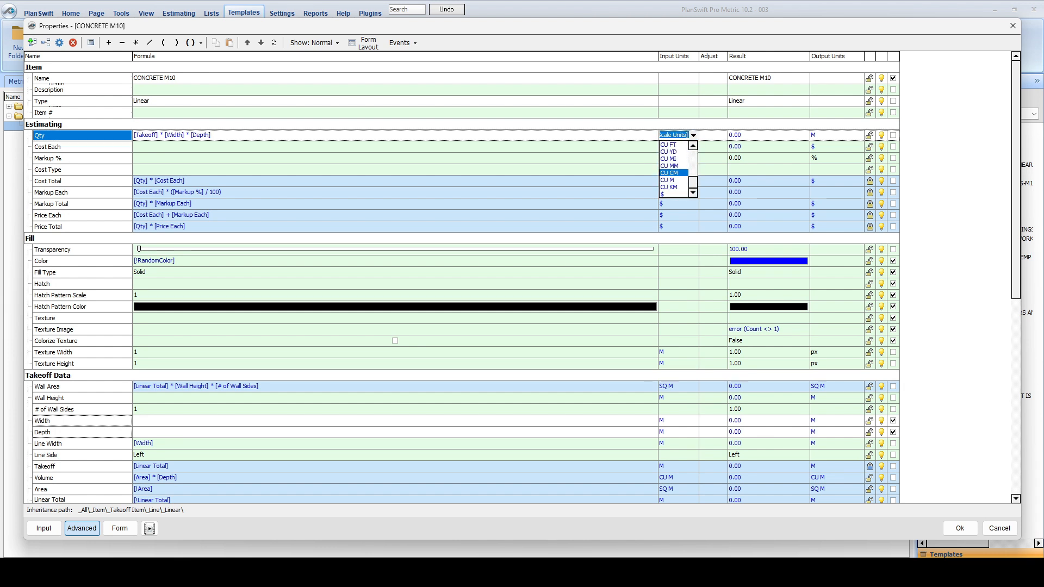
left_click(674, 180)
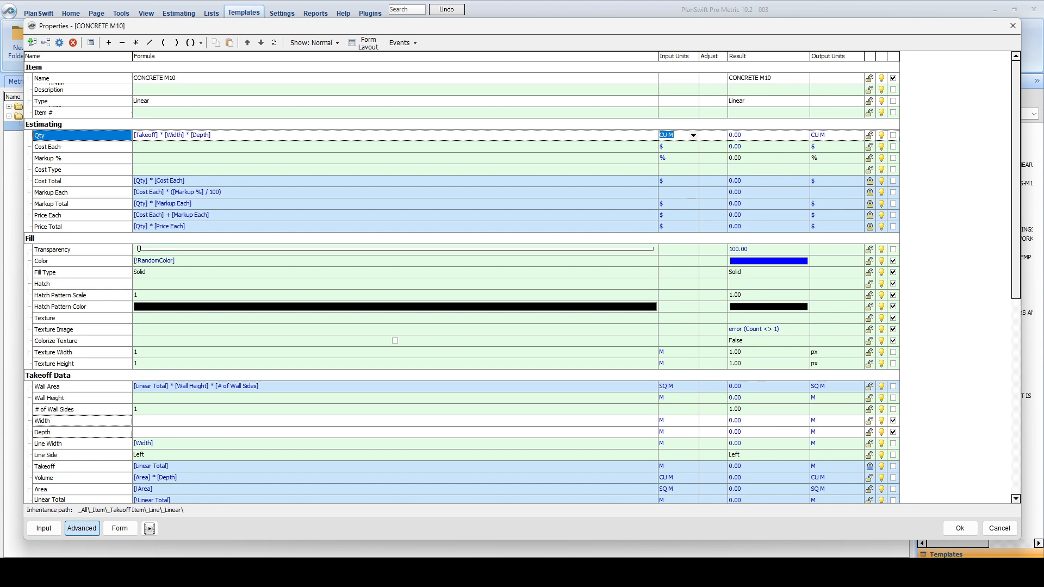
left_click(960, 528)
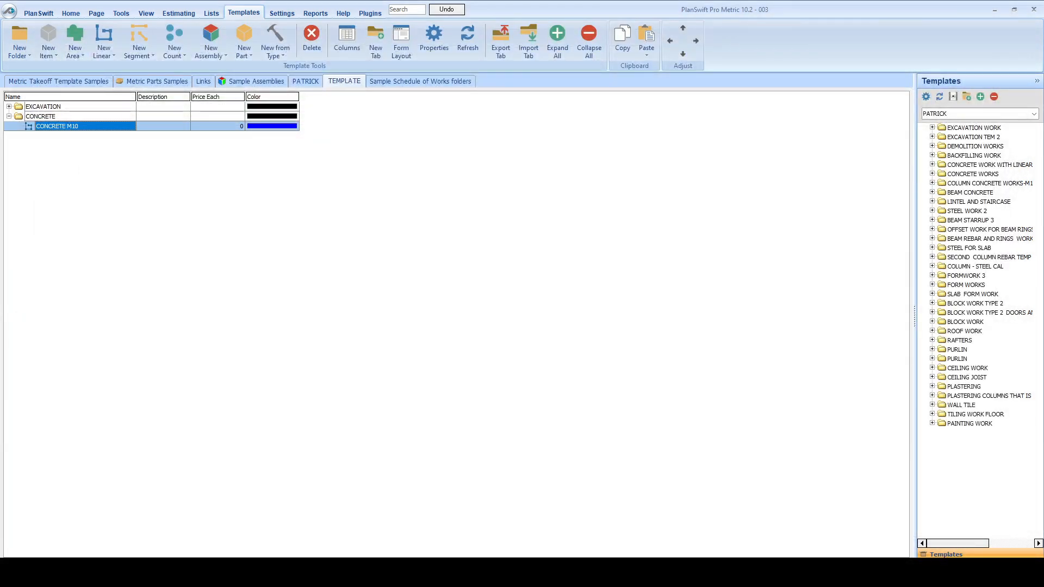
Add Markup % to the CONCRETE M10 input form, positioned directly below Depth in the form layout, and save the properties.
double_click(58, 126)
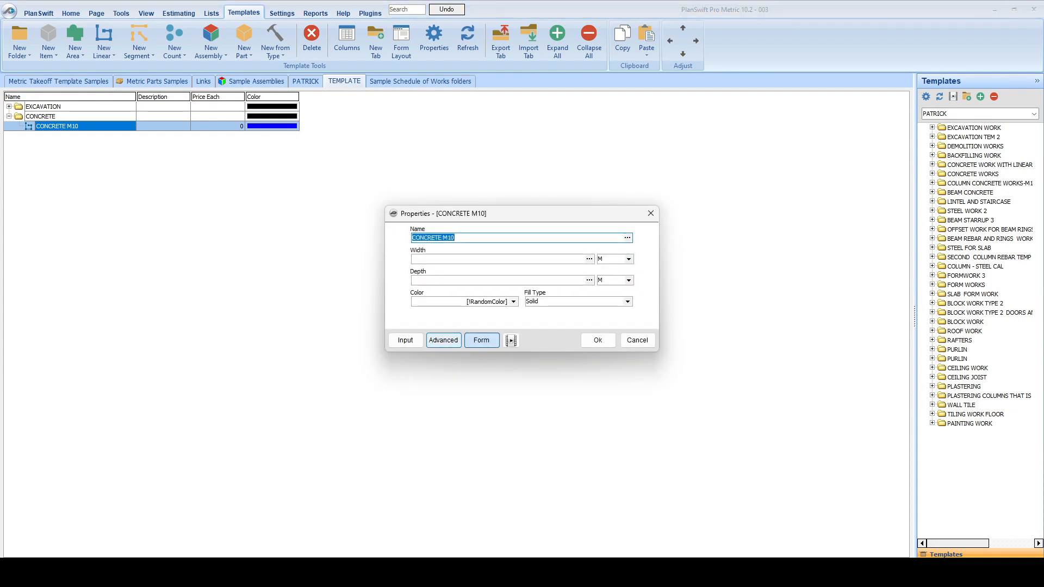
left_click(443, 339)
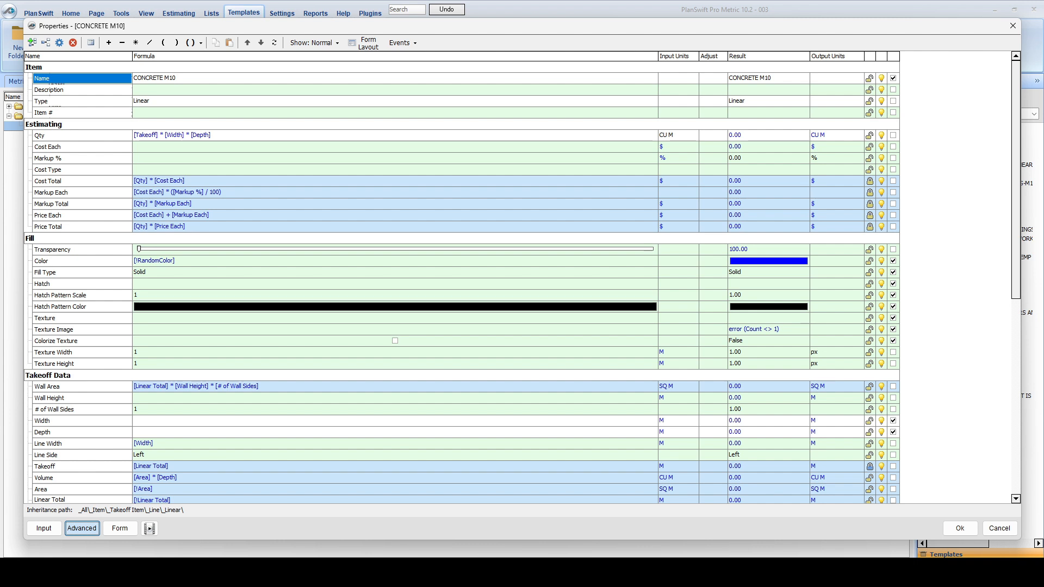
left_click(892, 158)
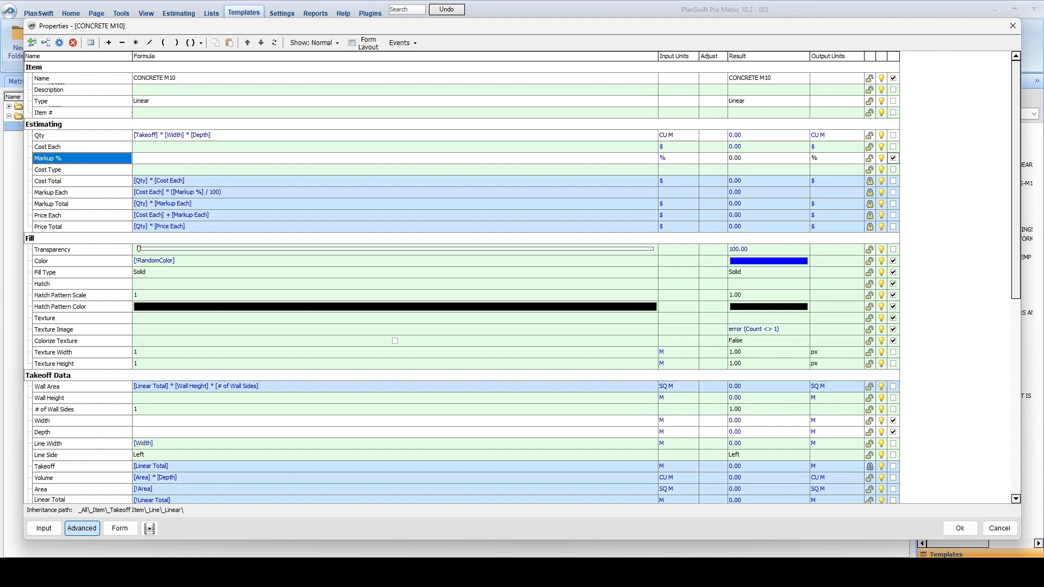
left_click(363, 42)
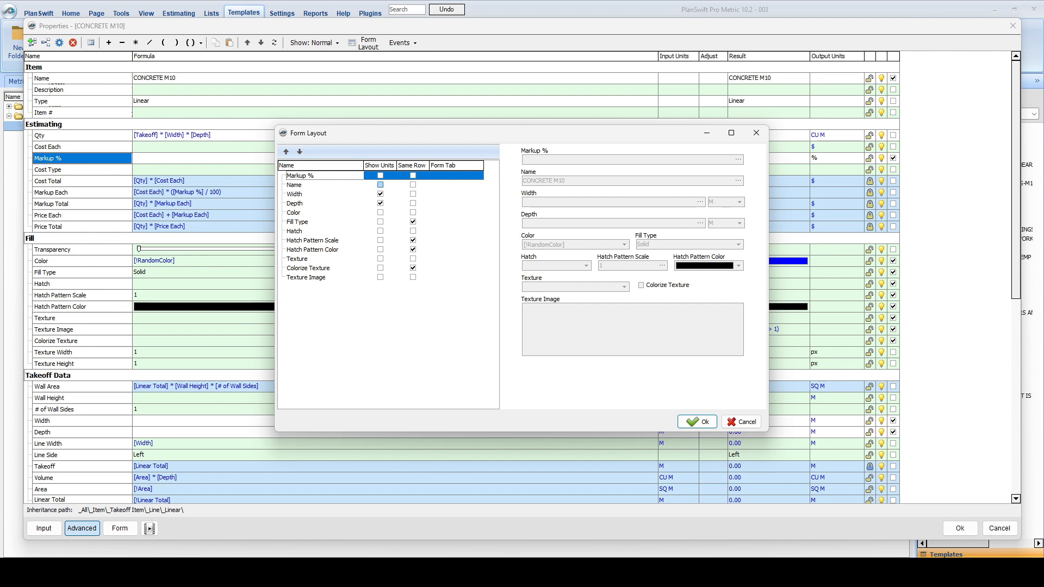
left_click(300, 152)
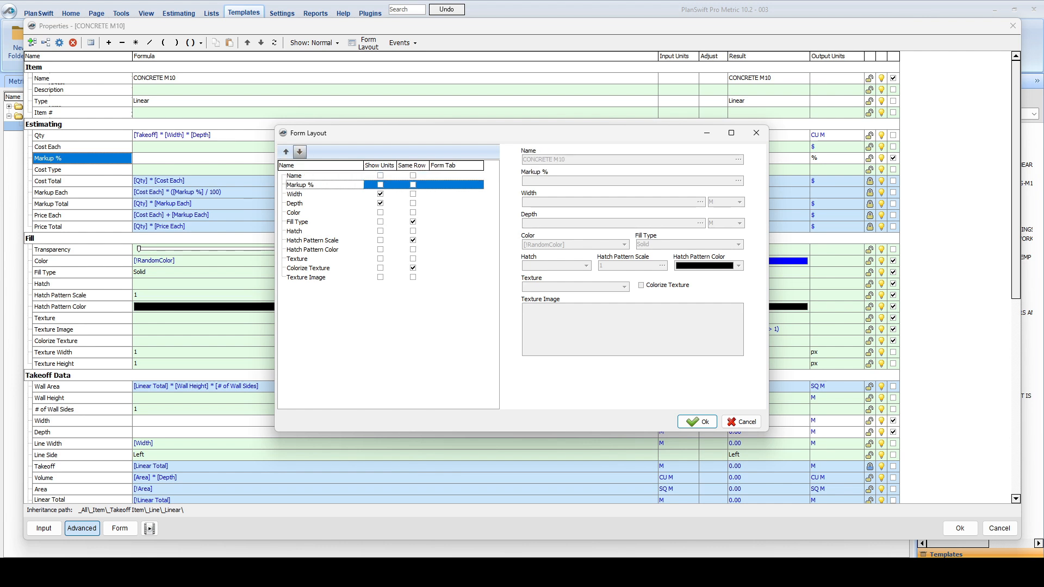
left_click(300, 152)
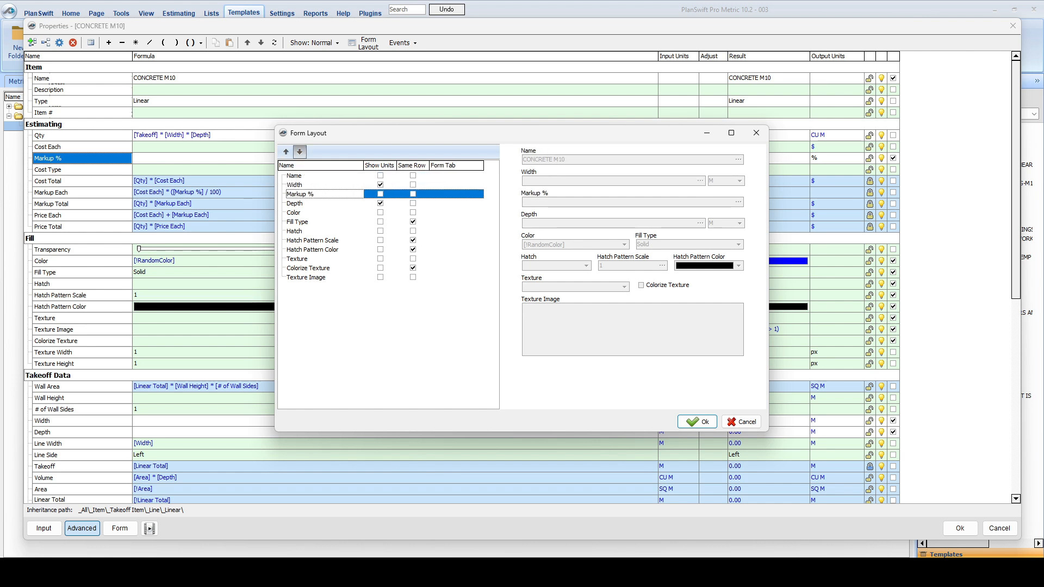
left_click(300, 152)
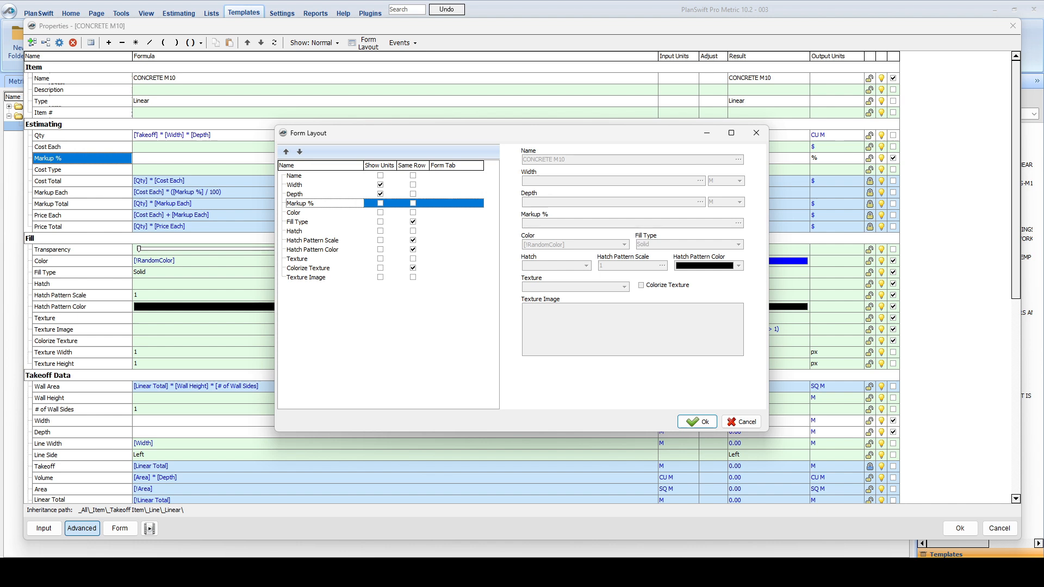
left_click(697, 422)
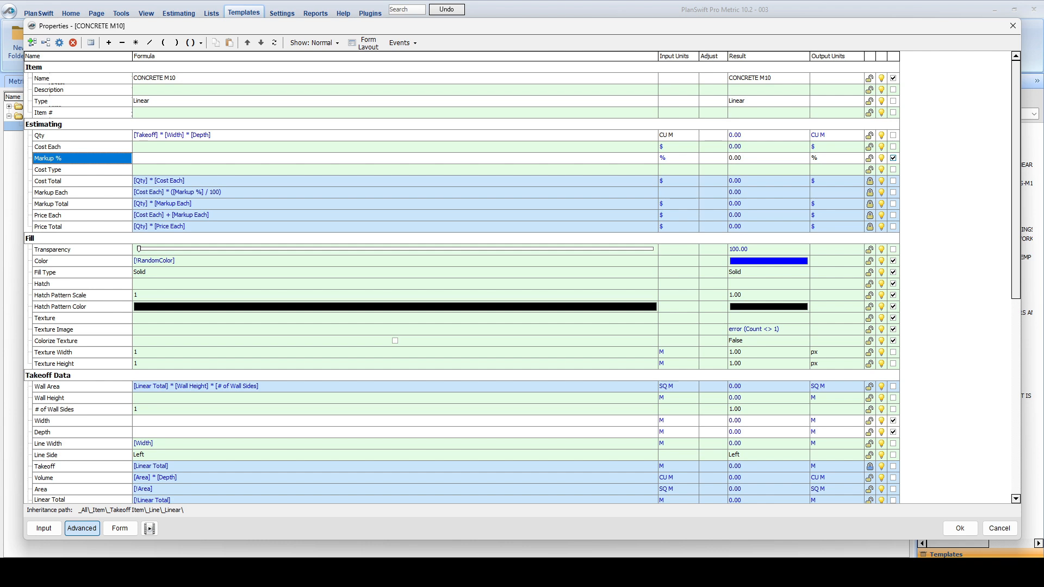
left_click(960, 528)
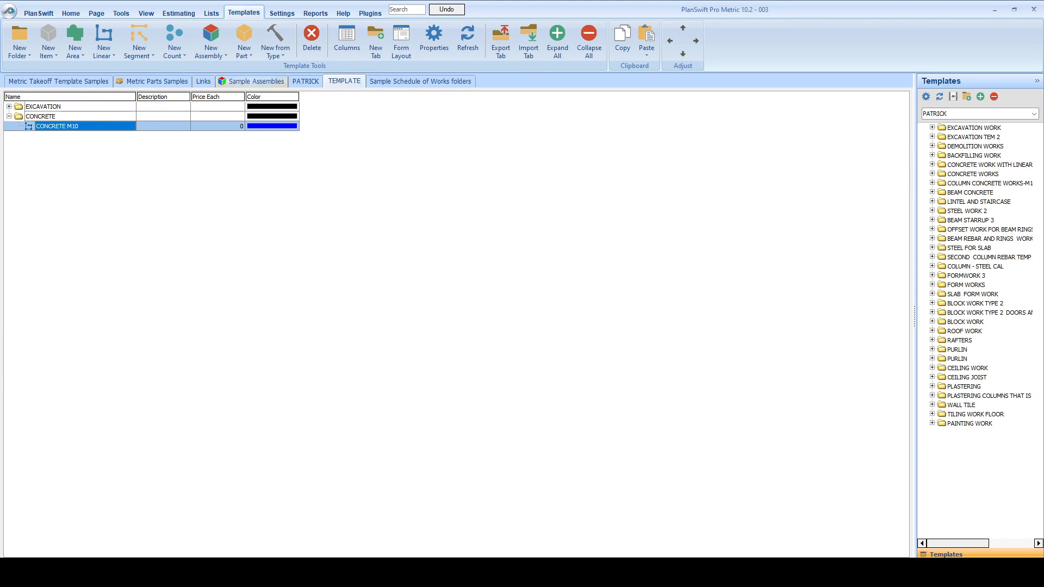
Add a new material part named CEMENT BAG to the CONCRETE folder.
left_click(244, 53)
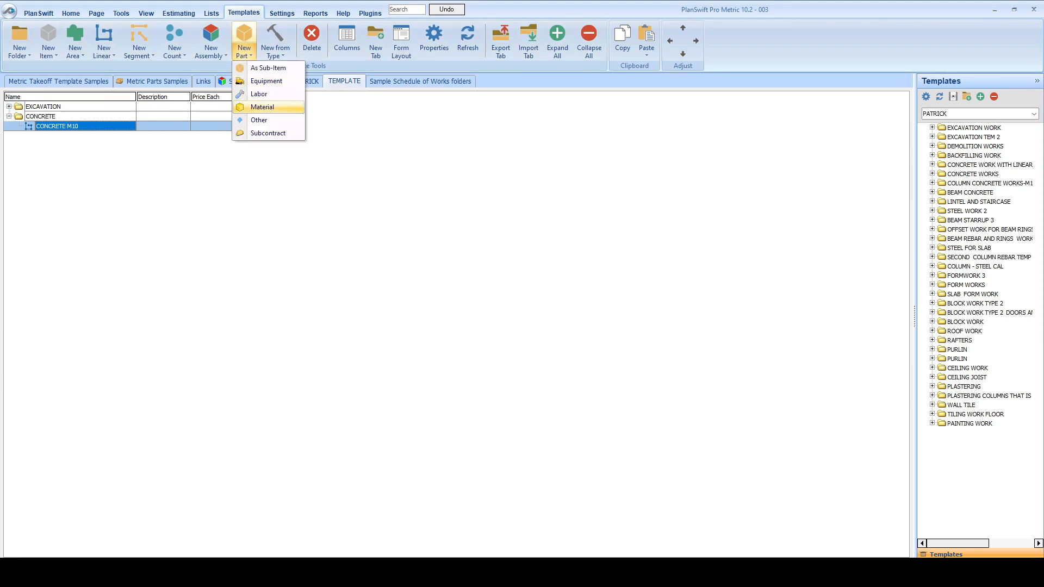
left_click(263, 107)
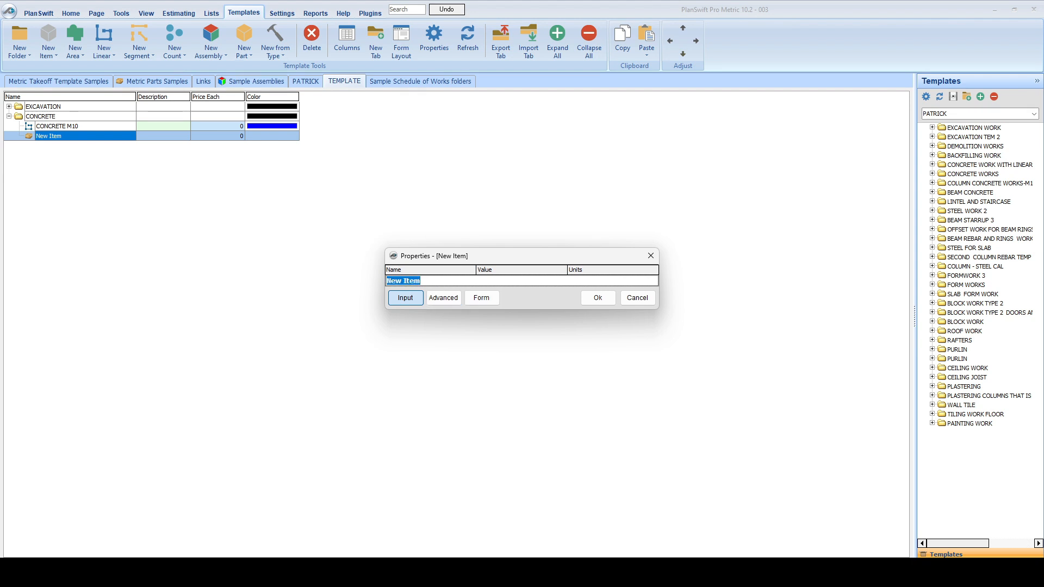
type("CEMENT BAG")
key("Return")
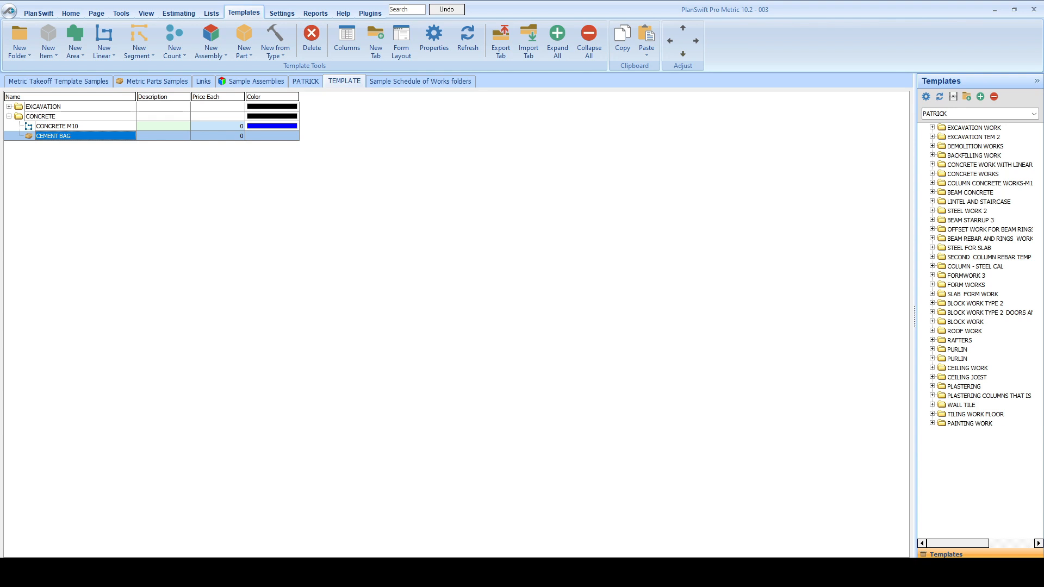
Add a number property named CEMENT RATIO to the Estimating group in the advanced properties of CEMENT BAG.
double_click(53, 136)
left_click(443, 298)
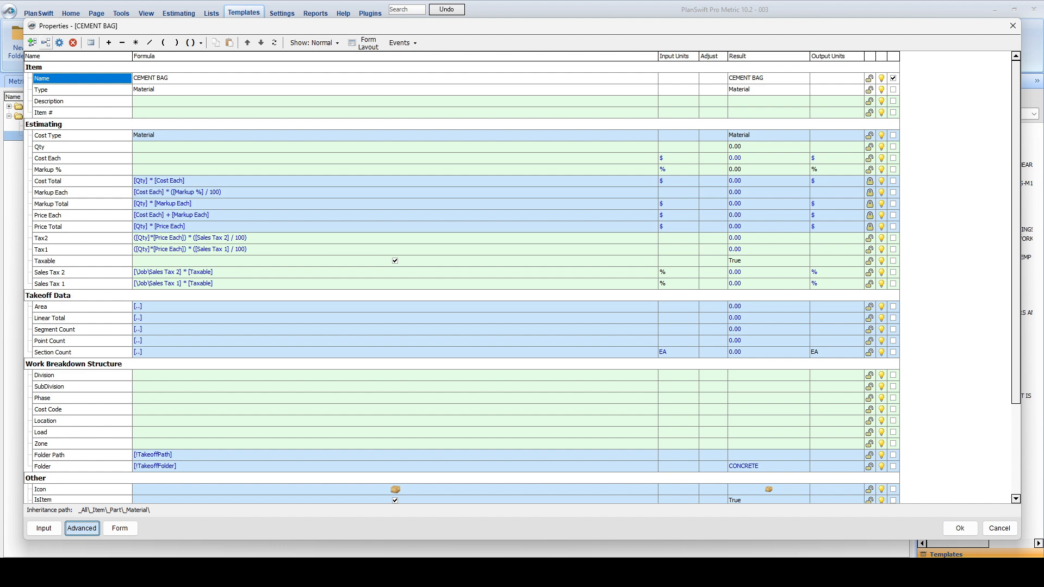
left_click(32, 43)
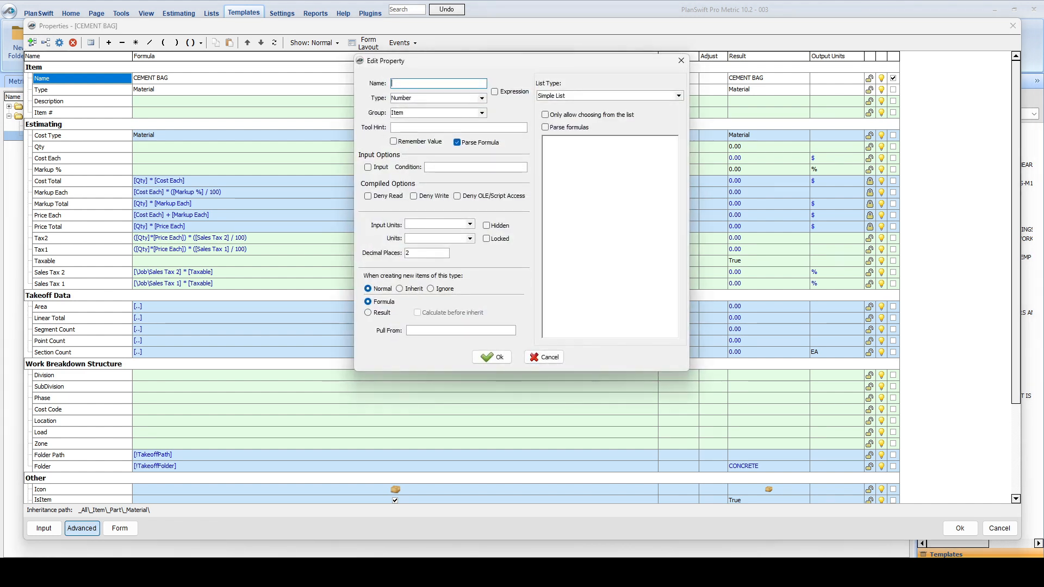
left_click(481, 112)
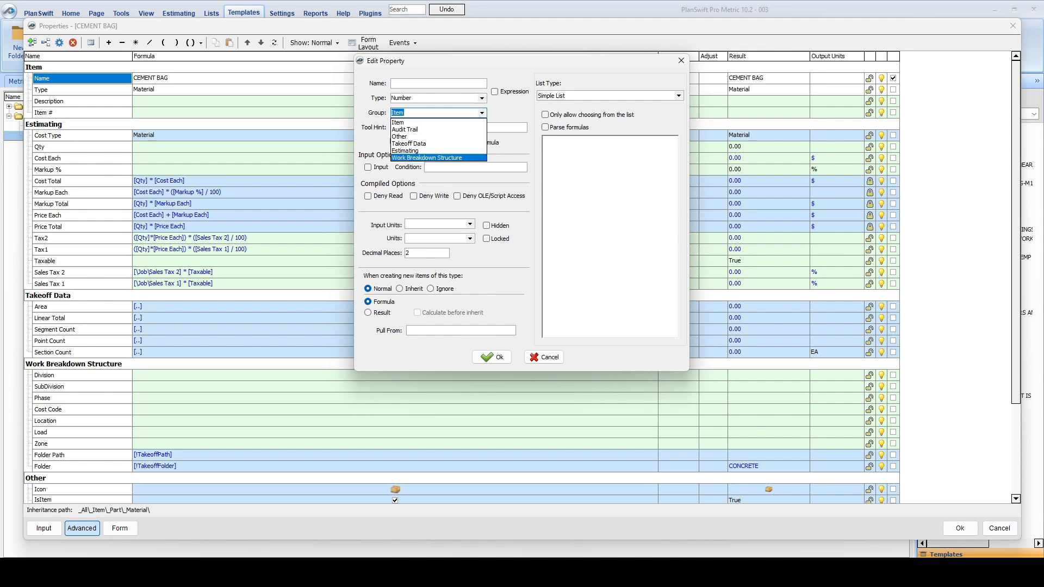
left_click(419, 152)
left_click(439, 83)
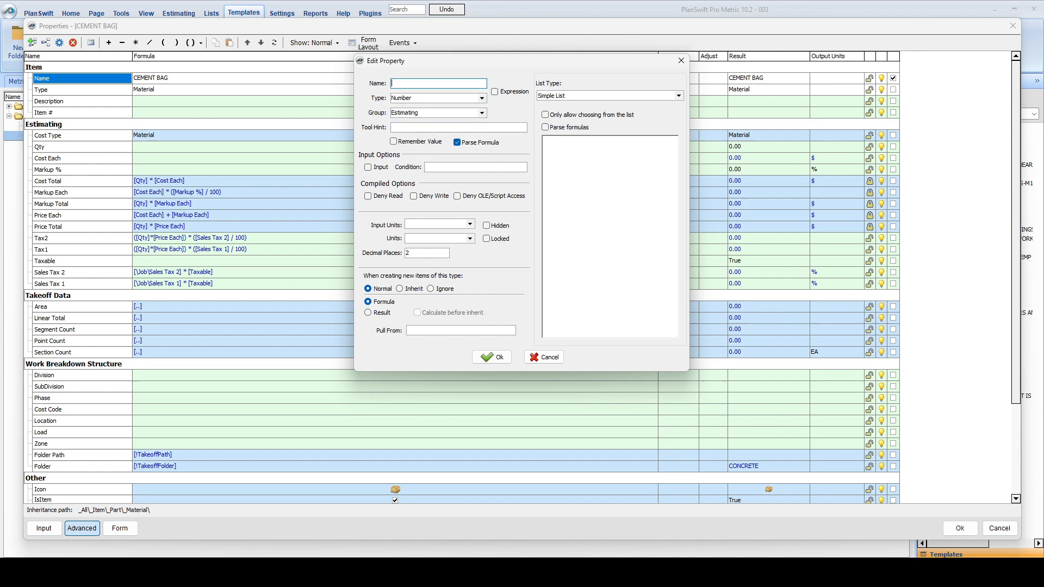
type("CEMENT RATIO")
left_click(492, 357)
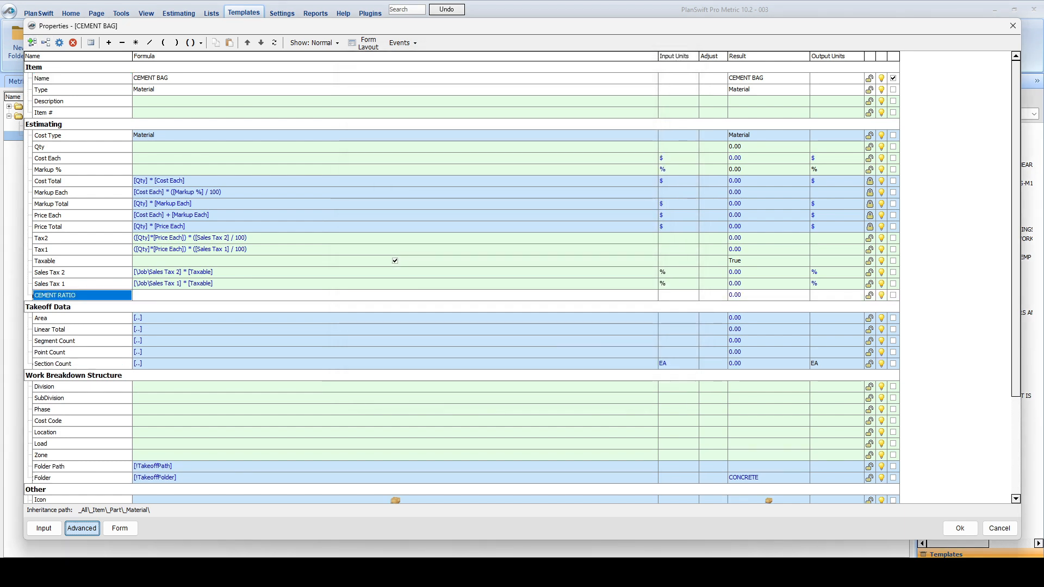
Add two more number properties, CEMENT DENSITY and BAG/KG, to the Estimating group of CEMENT BAG.
left_click(32, 43)
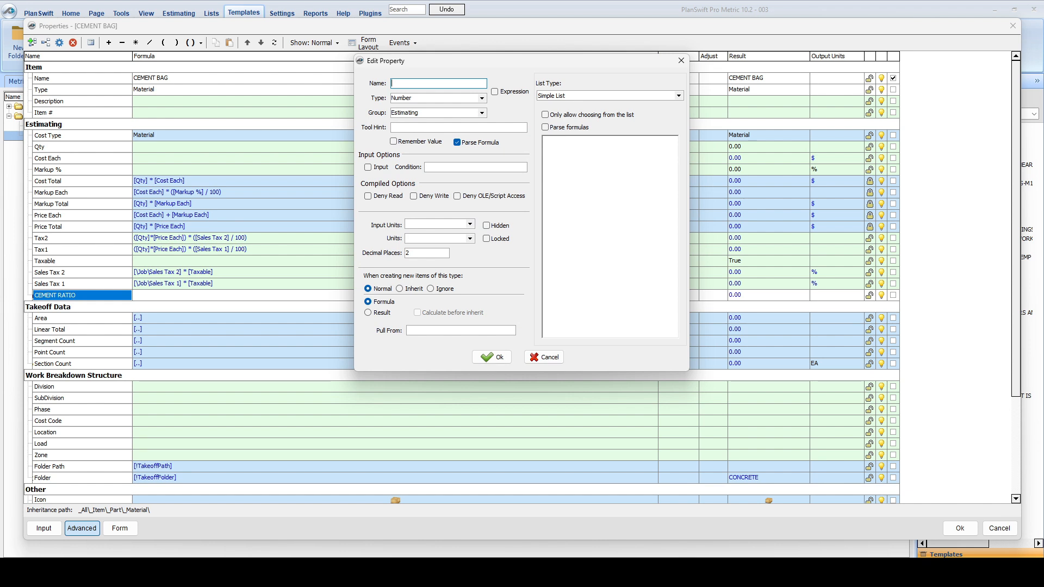
type("CEMENT DENSITY")
left_click(491, 357)
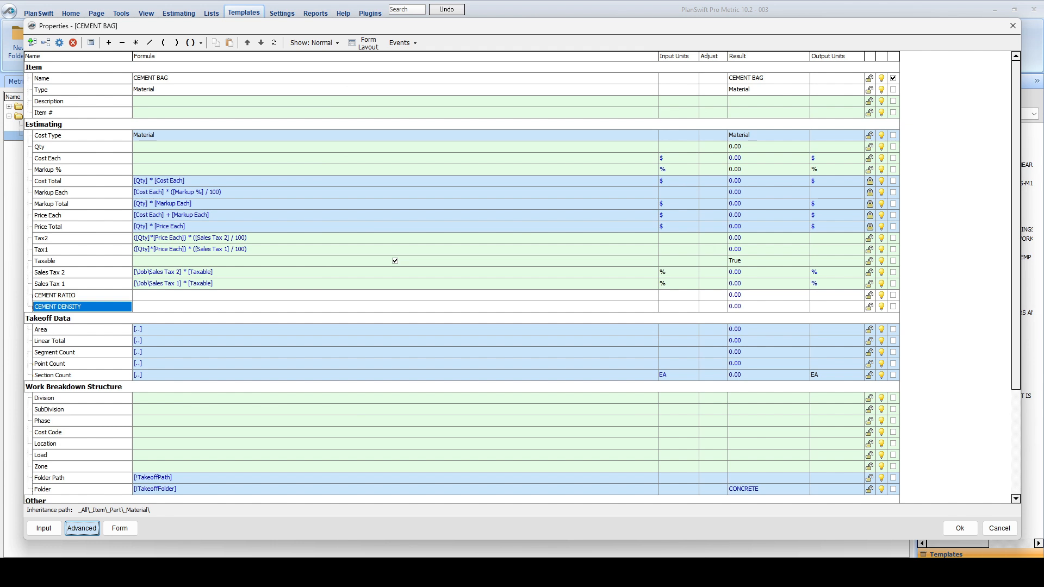
left_click(32, 43)
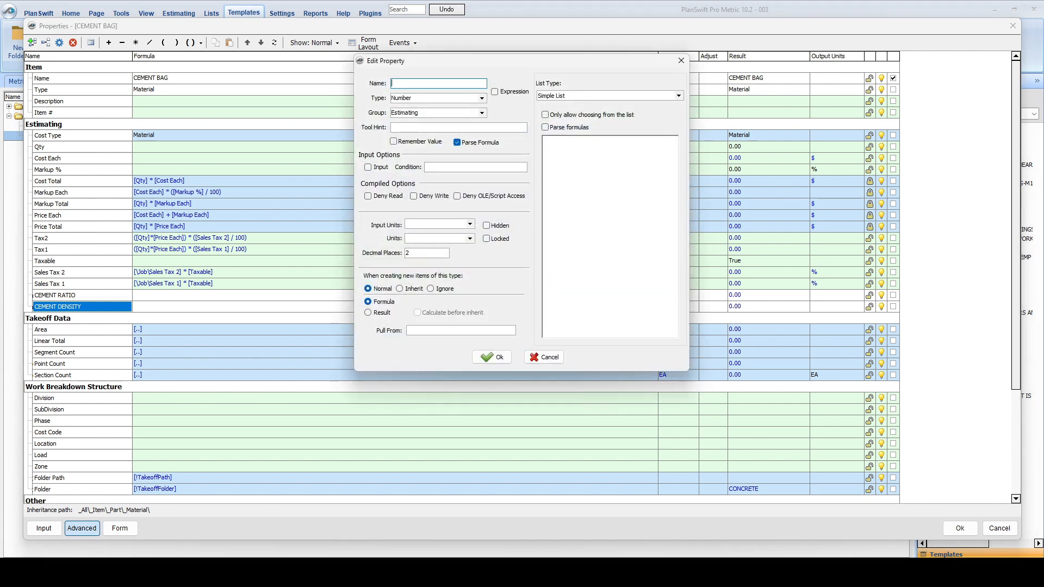
type("BAG/KG")
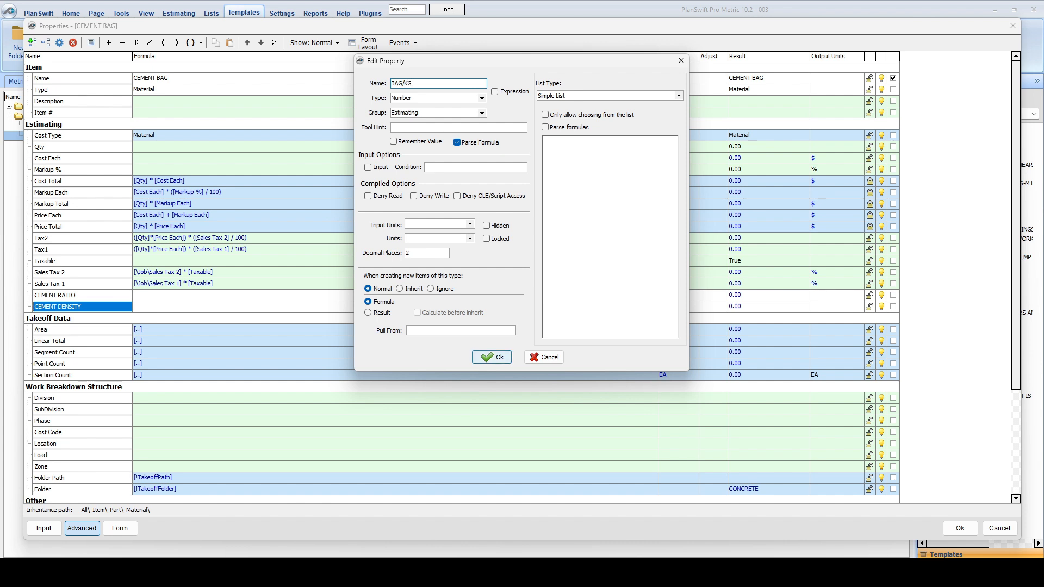
left_click(491, 357)
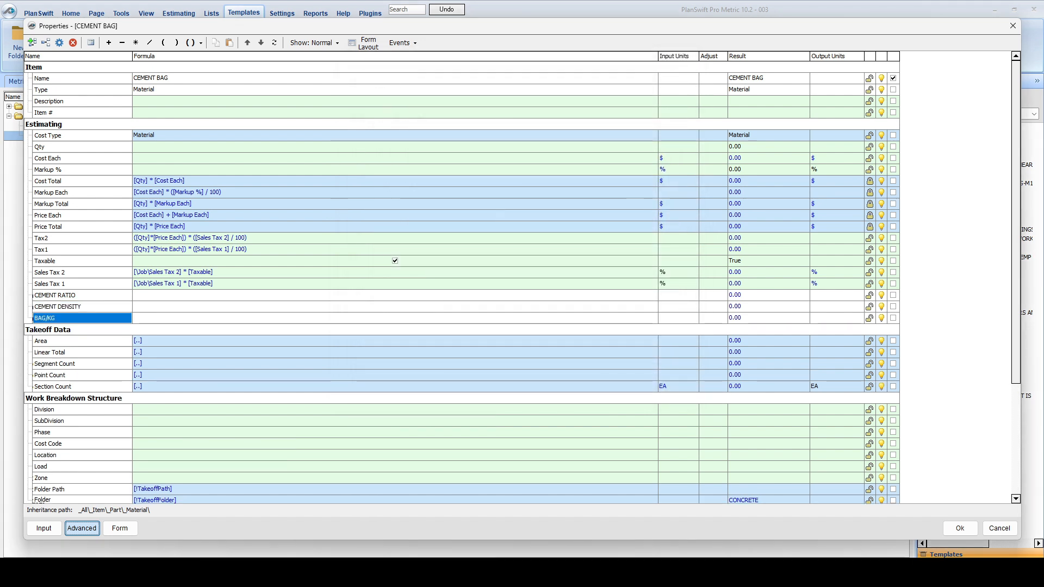
Add a number property named CEMENT TOTAL to the Estimating group of CEMENT BAG.
left_click(32, 42)
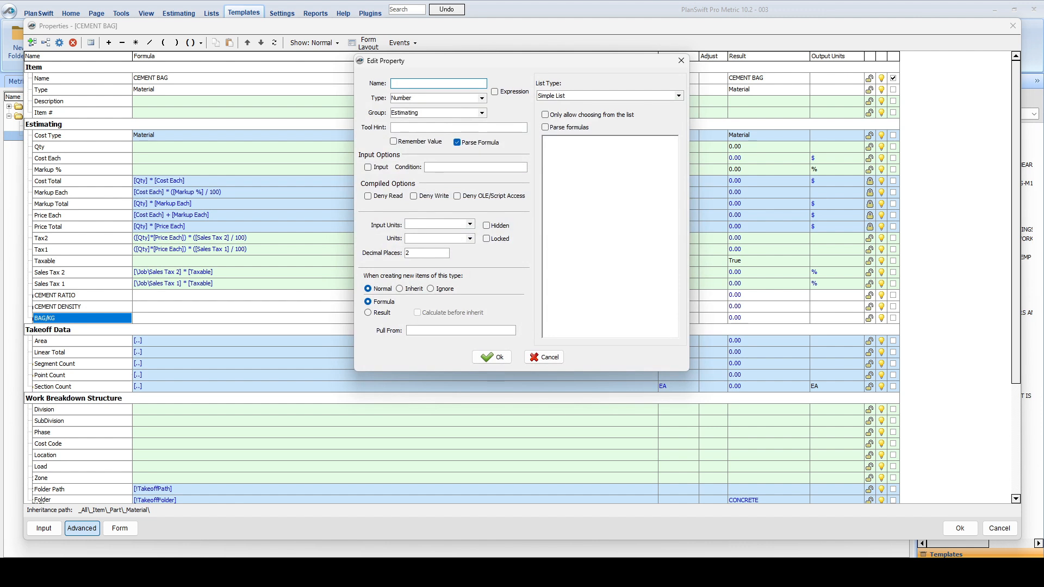
type("CEMENT TOTAL")
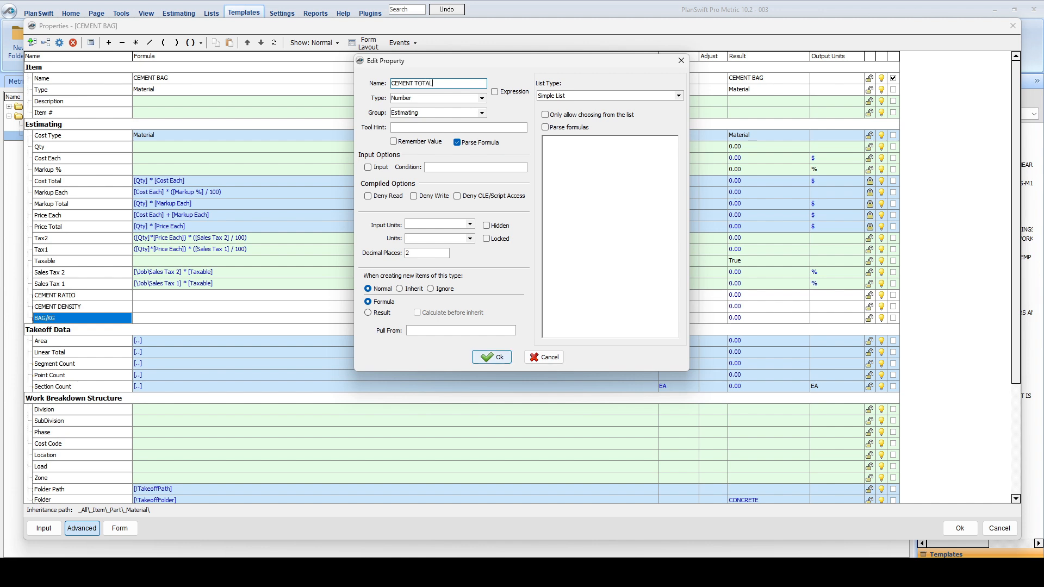
key("Return")
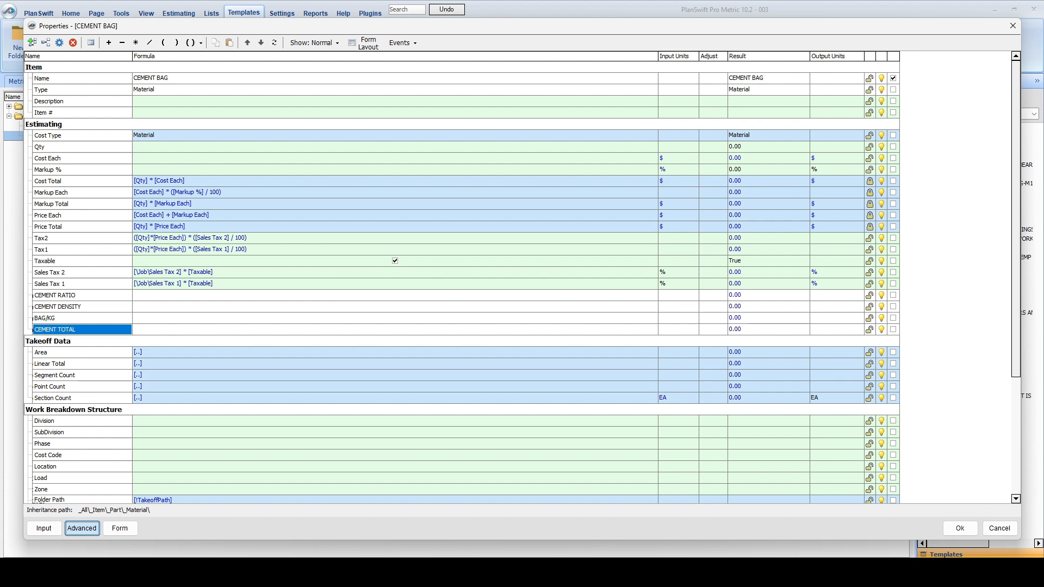
Consult the M-10 mix design in pat.pdf in the browser, return to PlanSwift and set the CEMENT RATIO formula to 1 / 10.
key("alt+Tab")
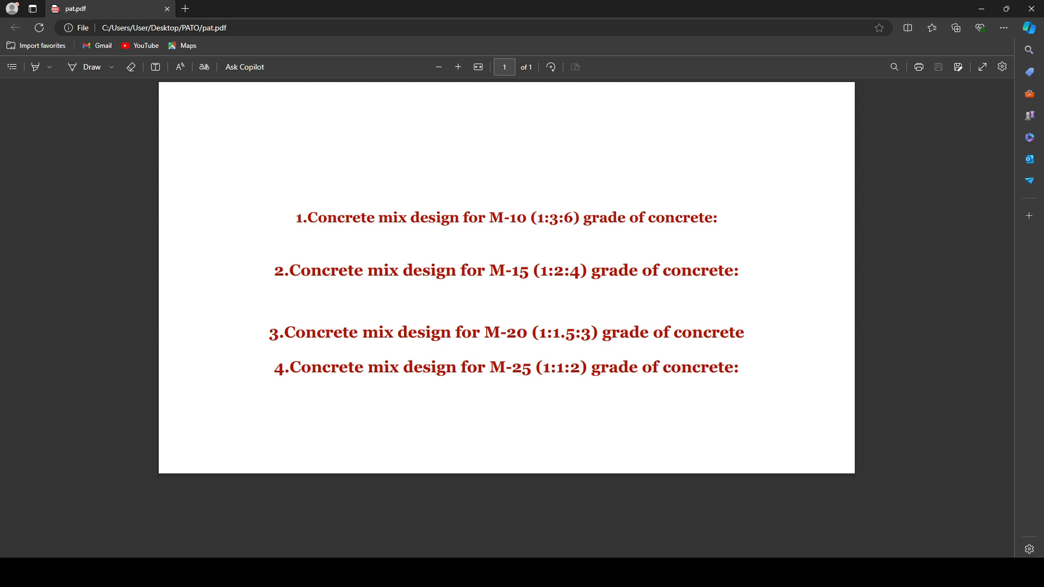
left_click(982, 9)
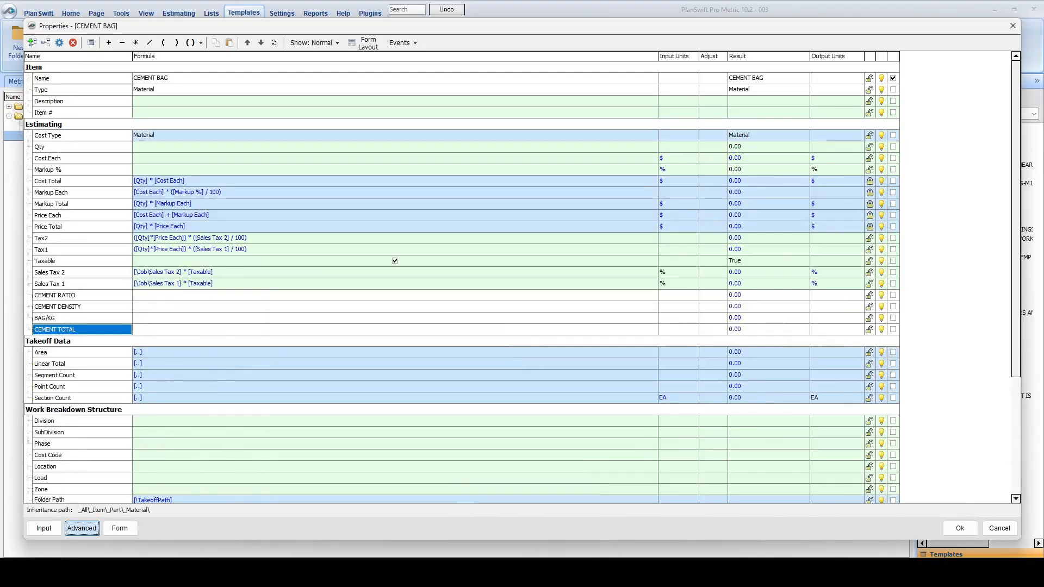
left_click(54, 295)
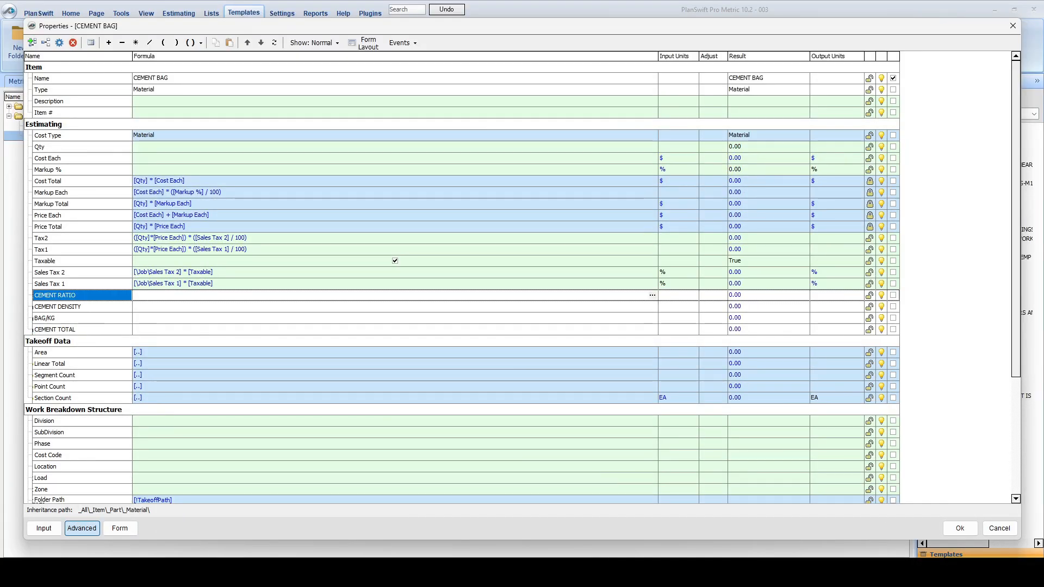
type("1 / 10")
key("Return")
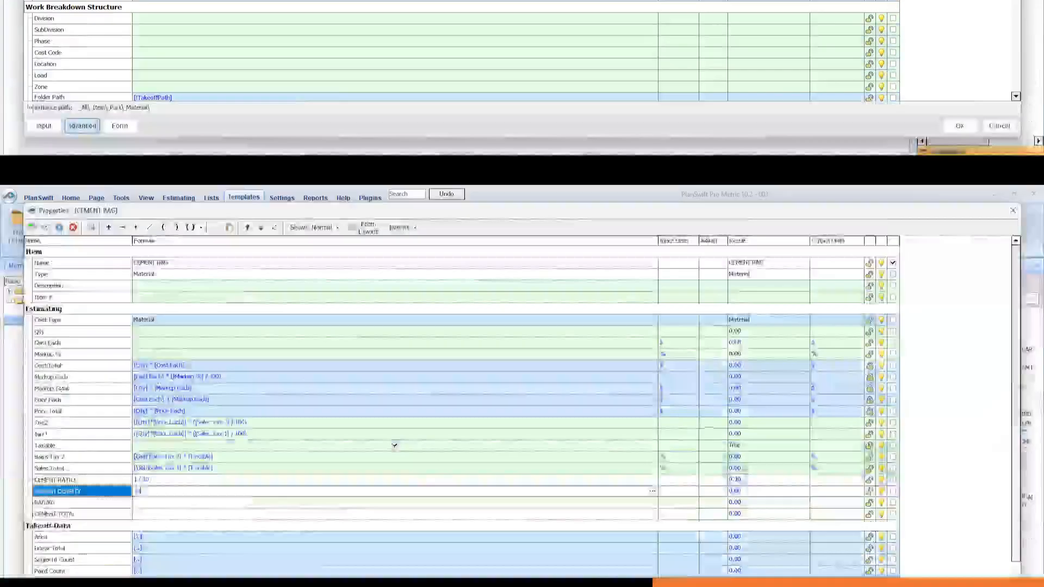
Set CEMENT DENSITY to 1440 and BAG/KG to 50 for the CEMENT BAG part.
type("1440")
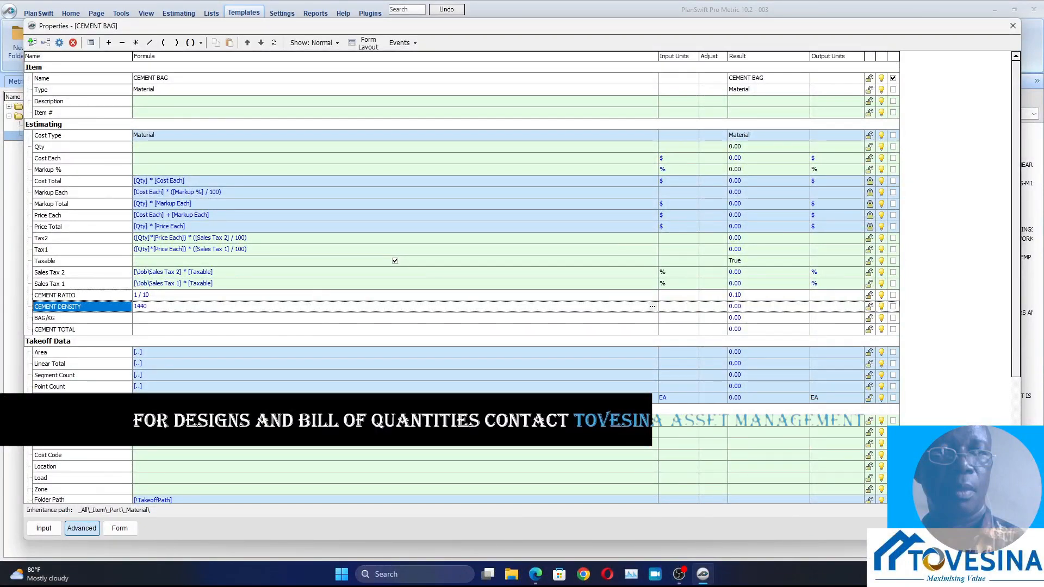
key("Return")
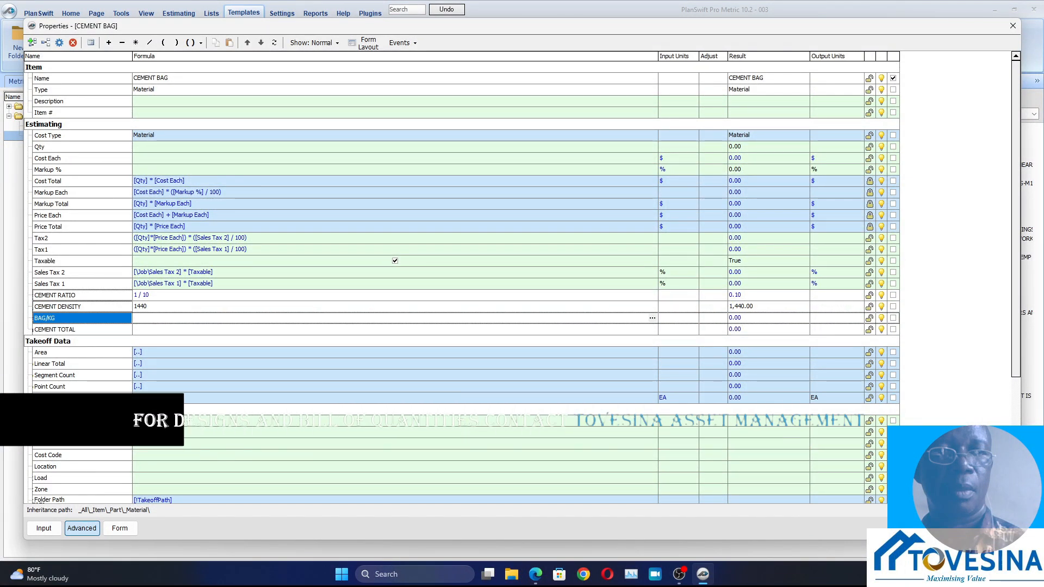
type("50")
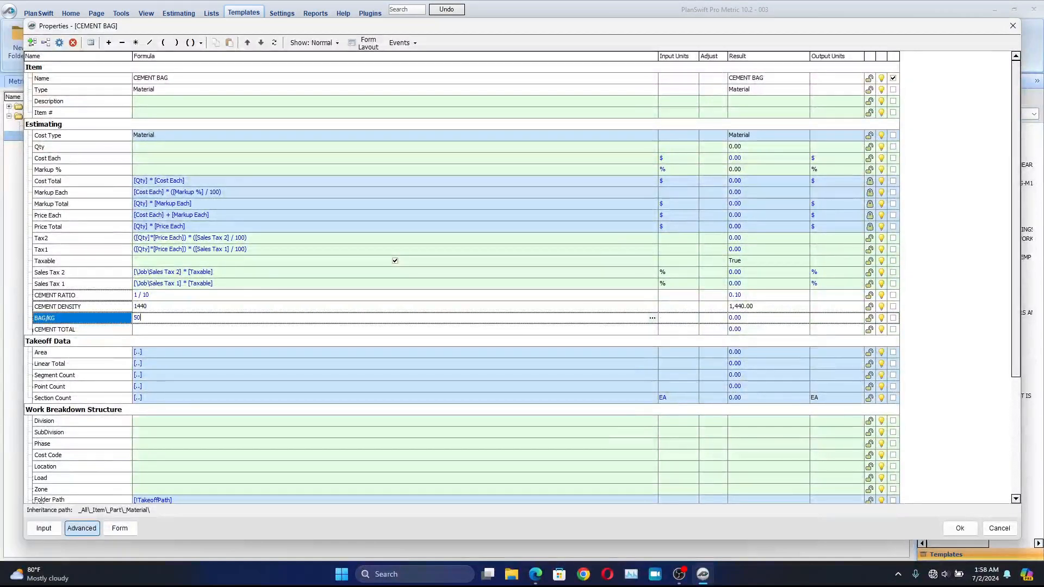
key("Return")
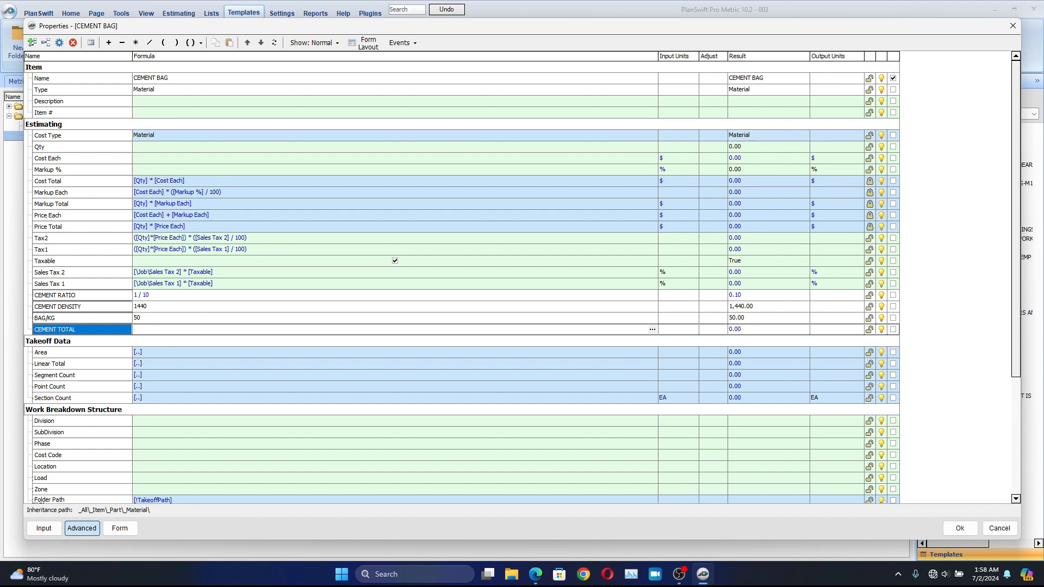
Build the CEMENT TOTAL formula as [CEMENT DENSITY] * [CEMENT RATIO] and enclose the whole product in parentheses.
left_click_drag(57, 306, 160, 329)
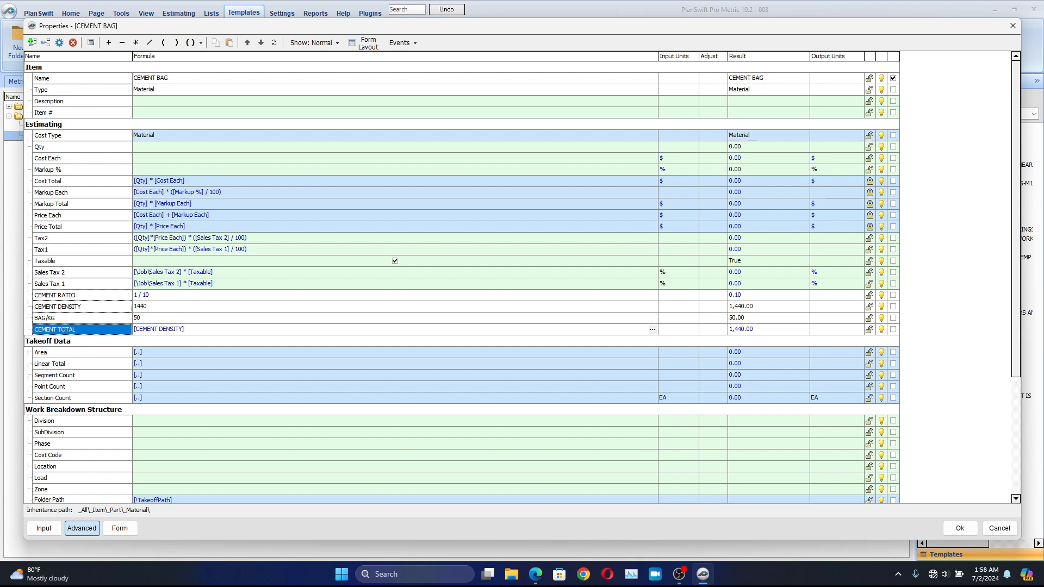
left_click(136, 42)
left_click_drag(58, 296, 195, 330)
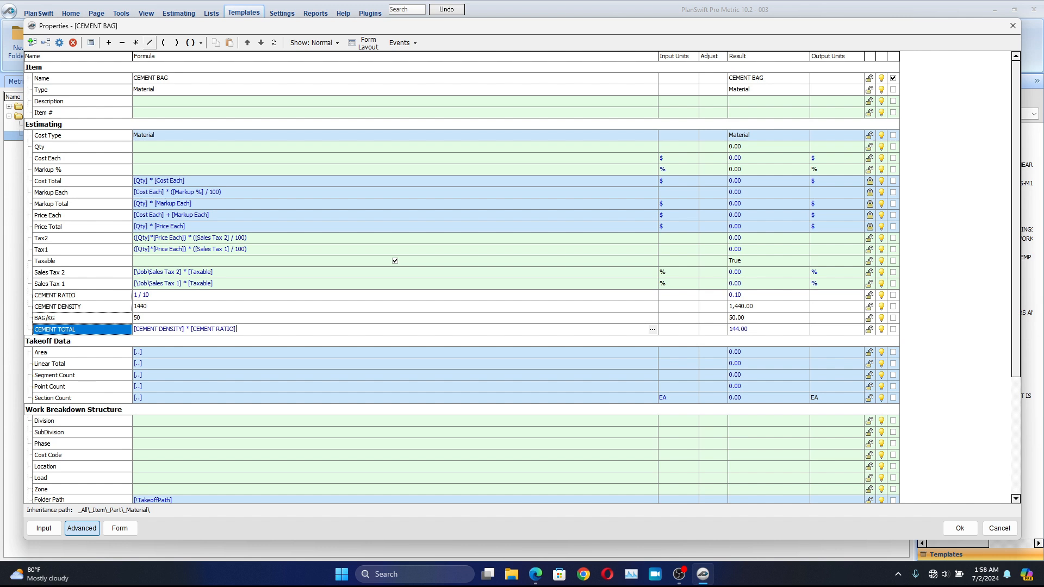
key("shift+Home")
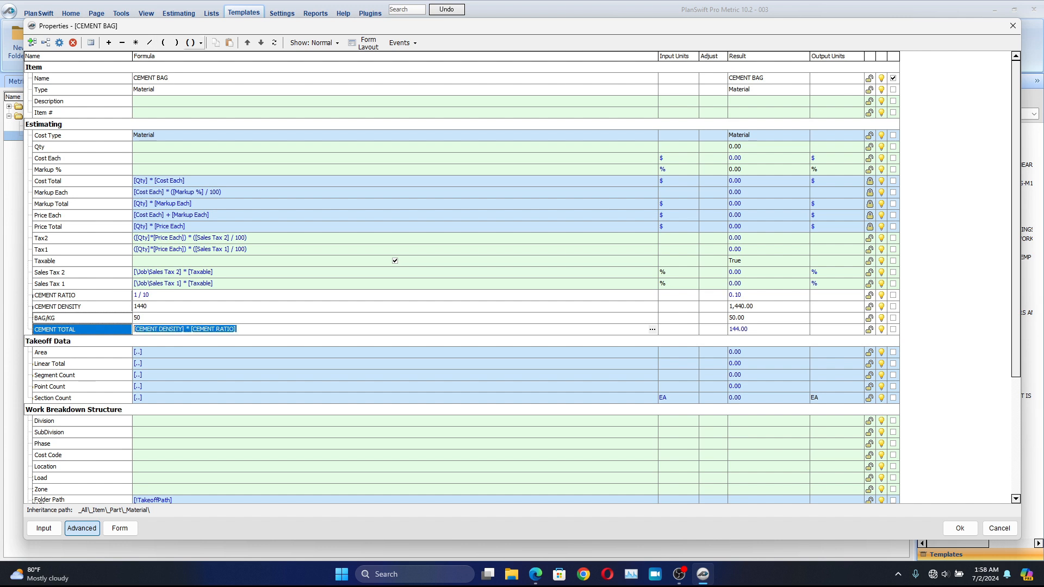
left_click(201, 43)
left_click(229, 57)
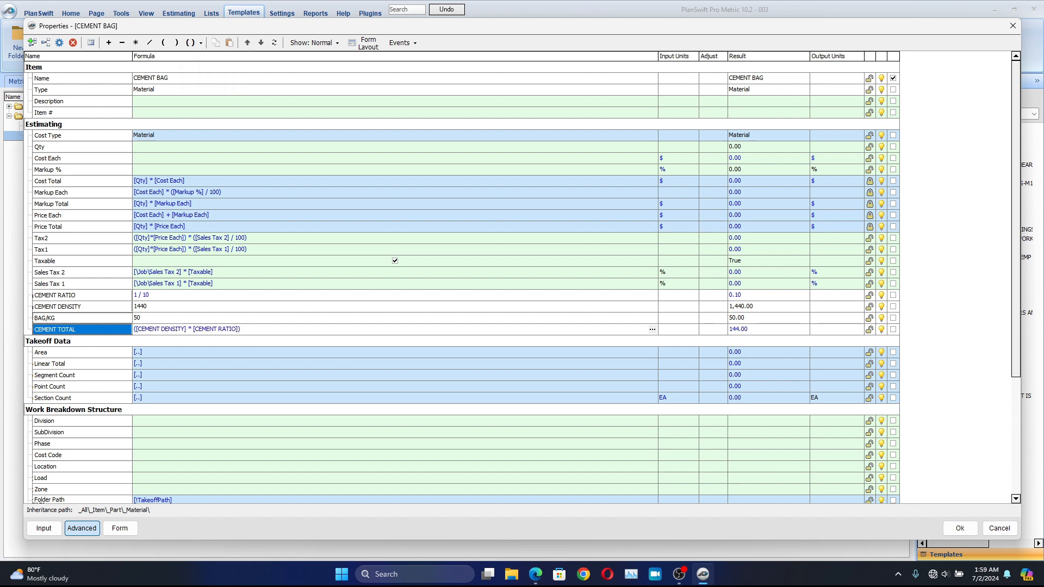
Complete the CEMENT TOTAL formula by dividing the parenthesised product by [BAG/KG].
left_click(149, 43)
key("Up")
key("Down")
key("Down")
key("Up")
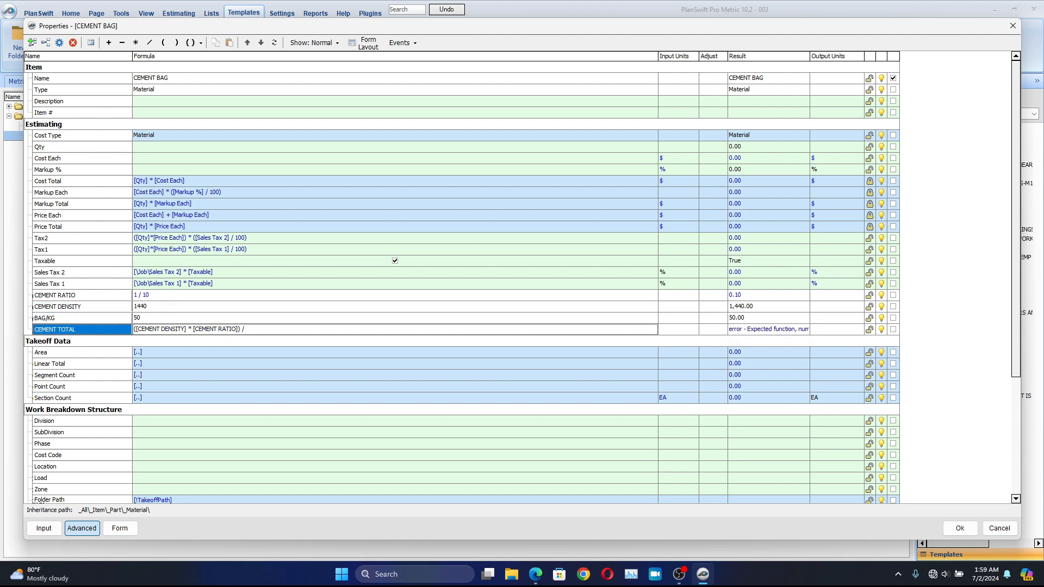
double_click(45, 318)
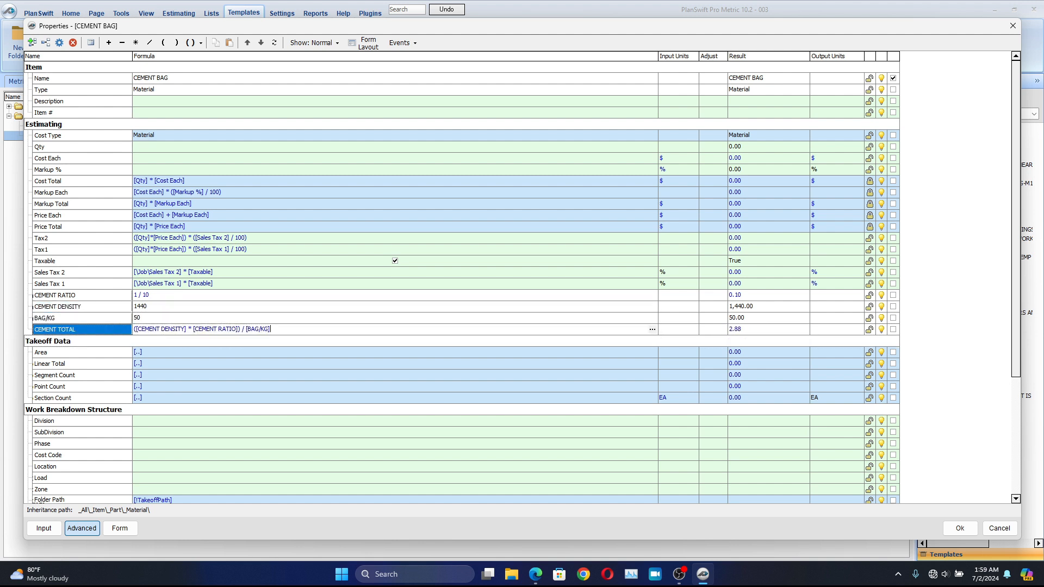
key("Return")
Insert [CEMENT TOTAL] as the Qty formula of CEMENT BAG.
left_click(43, 124)
key("Down")
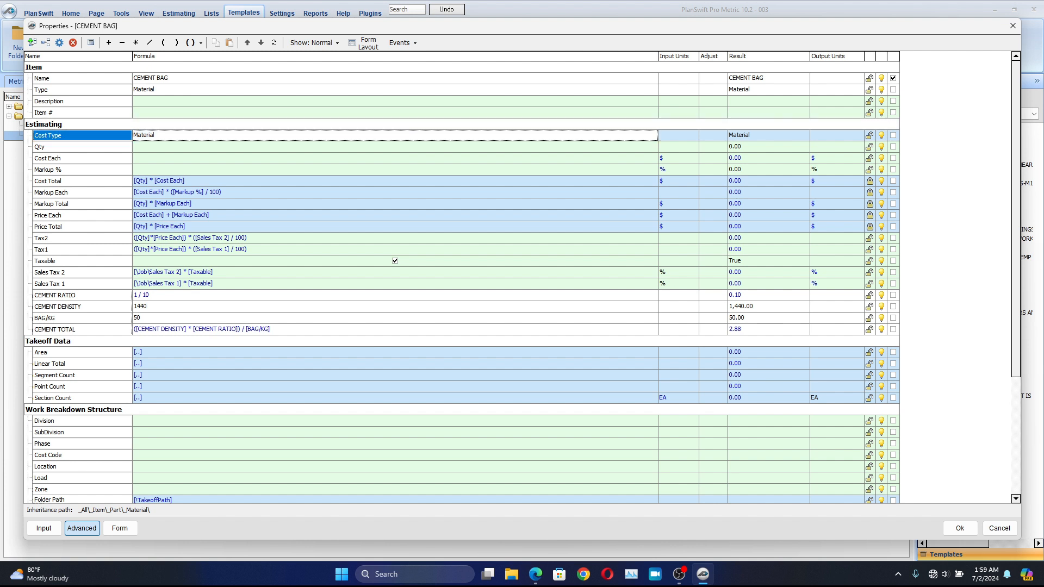
key("Down")
double_click(55, 330)
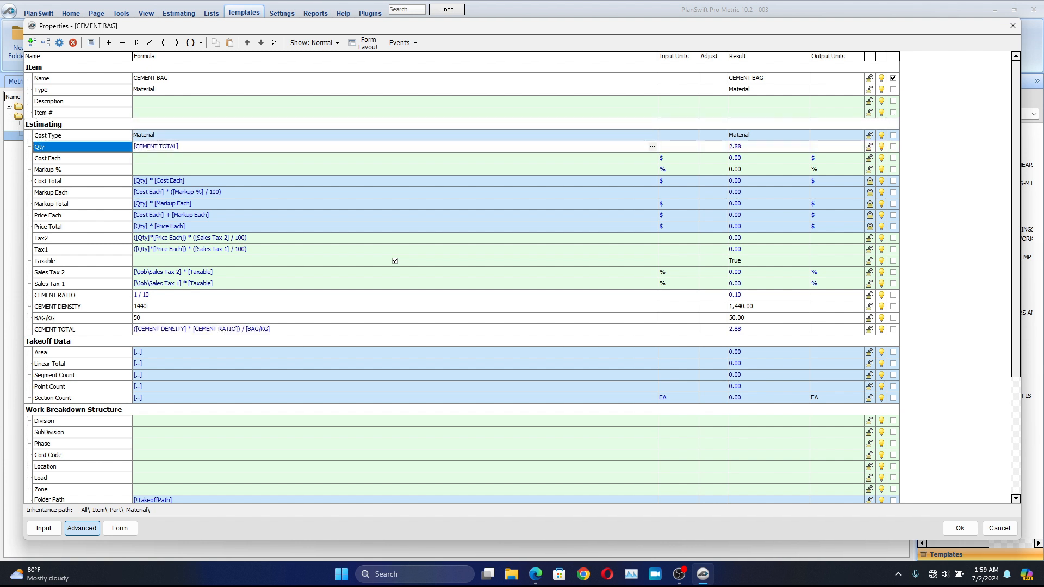
Multiply the Qty formula of CEMENT BAG by the Qty of CONCRETE M10 from the template's CONCRETE folder, using a relative path.
left_click(652, 147)
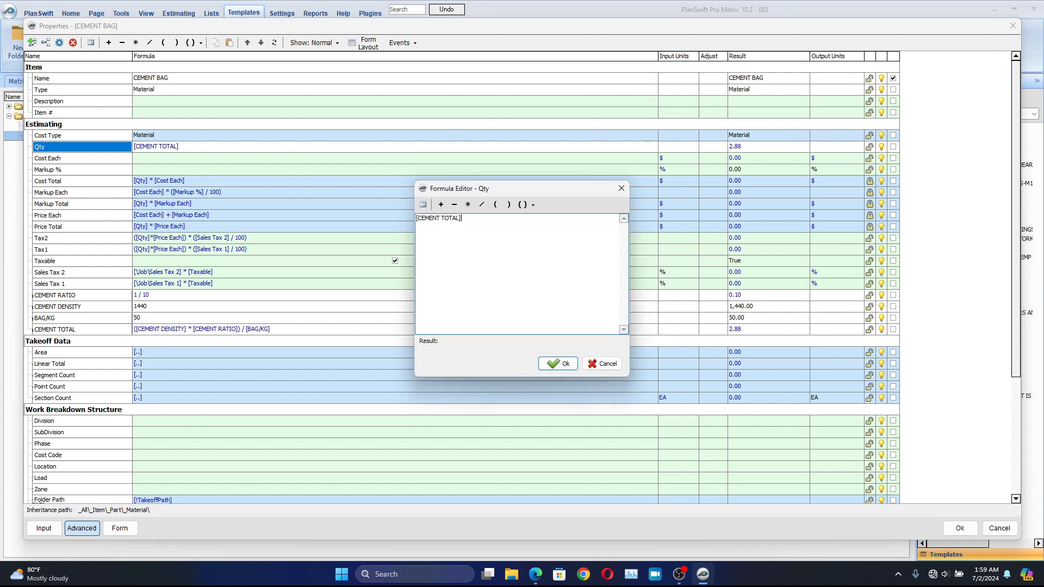
left_click(468, 204)
left_click(423, 204)
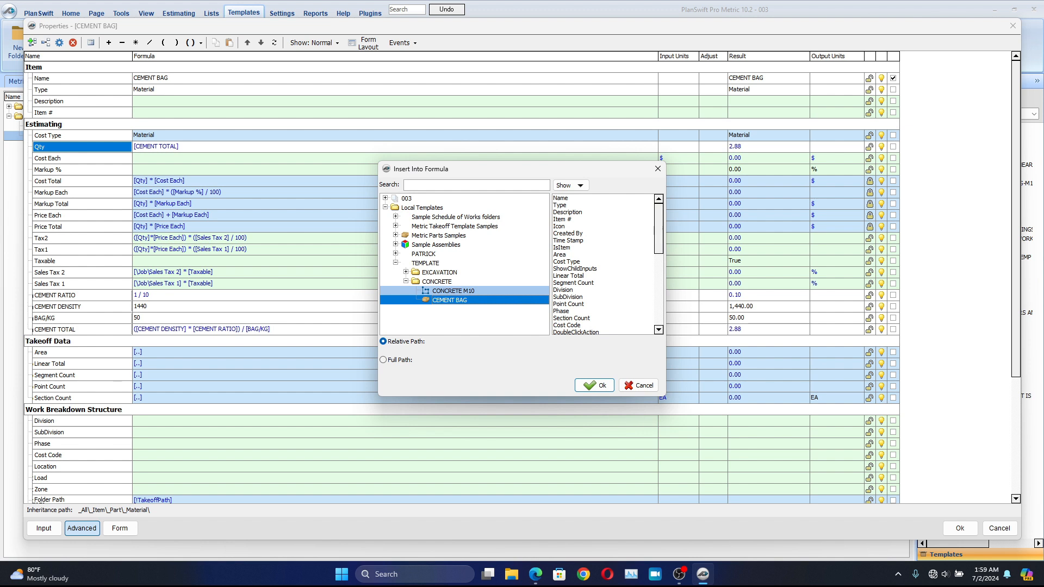
left_click(453, 291)
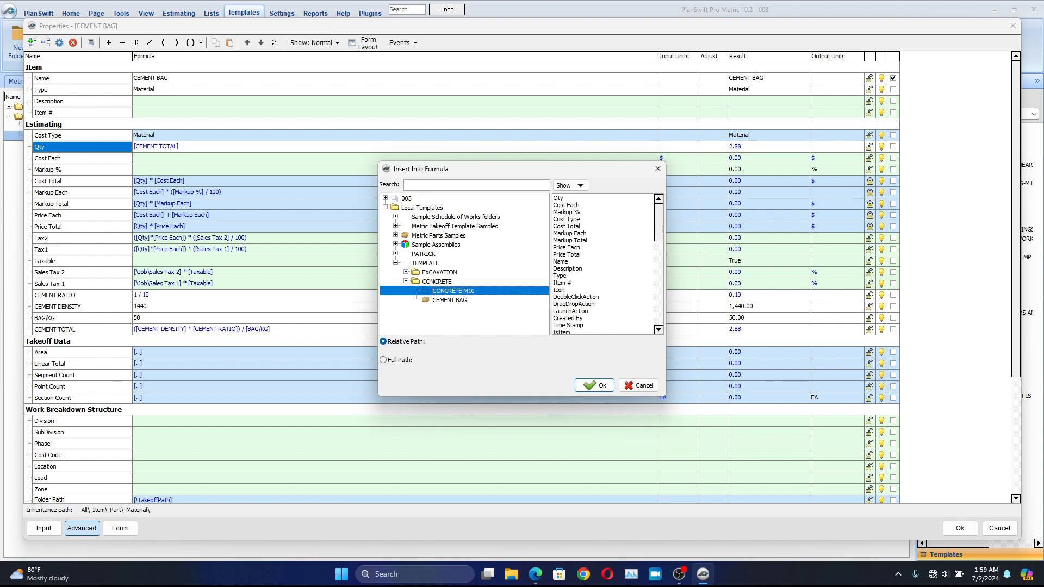
left_click(559, 198)
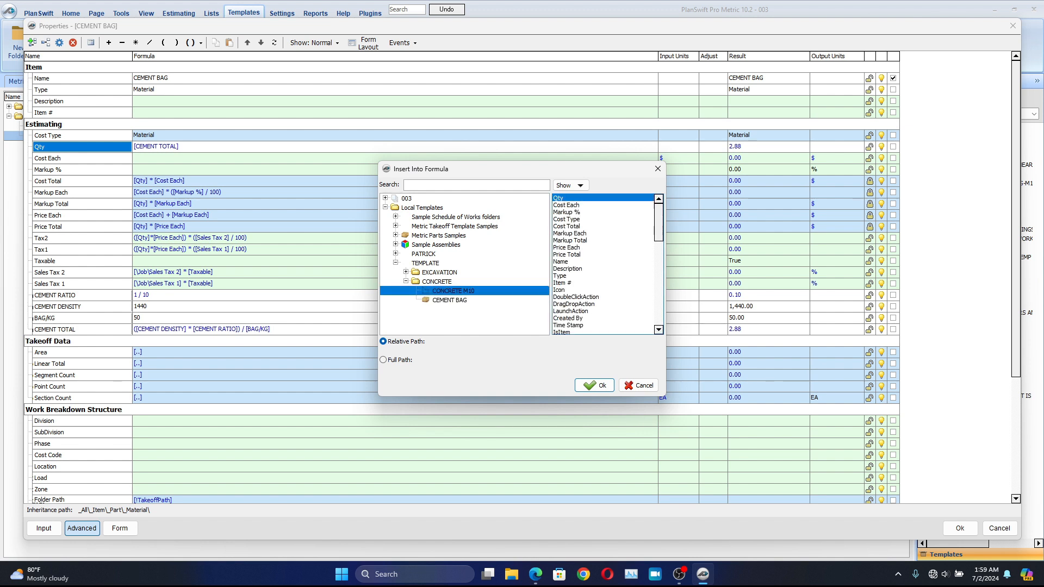
left_click(594, 385)
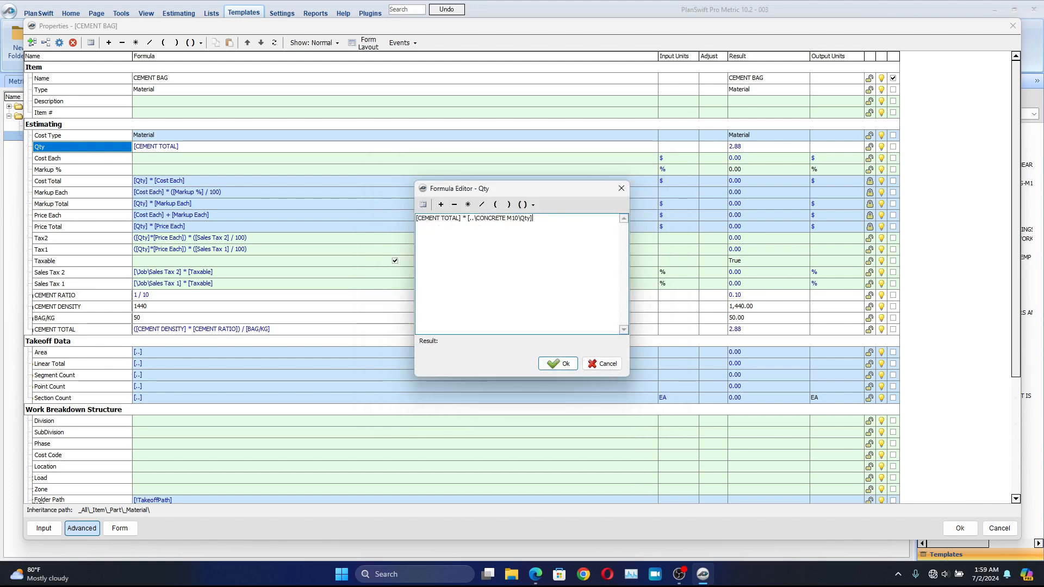
left_click(558, 364)
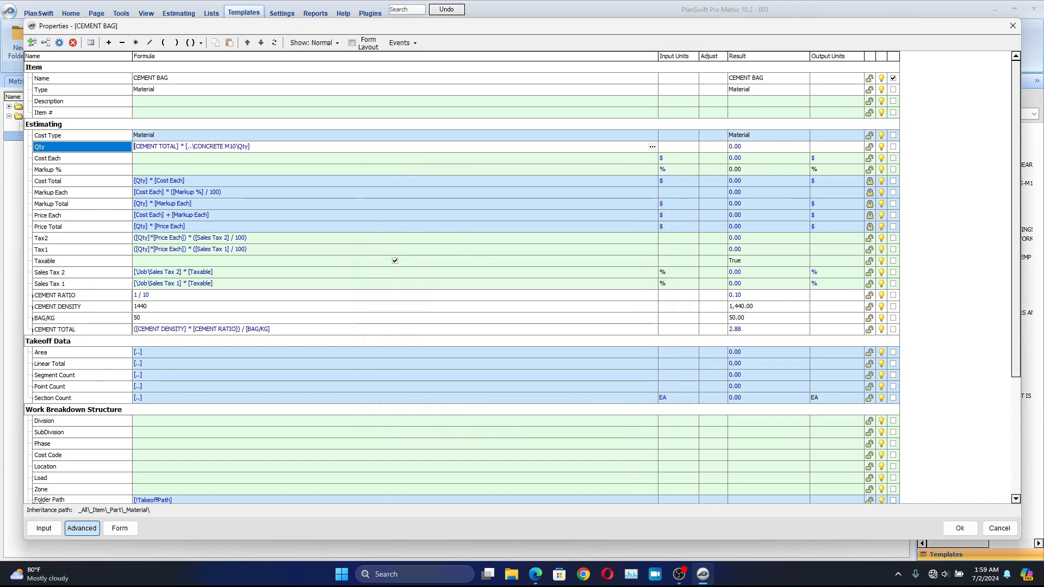
Save the CEMENT BAG properties and indent the part so it is nested under CONCRETE M10.
left_click(959, 528)
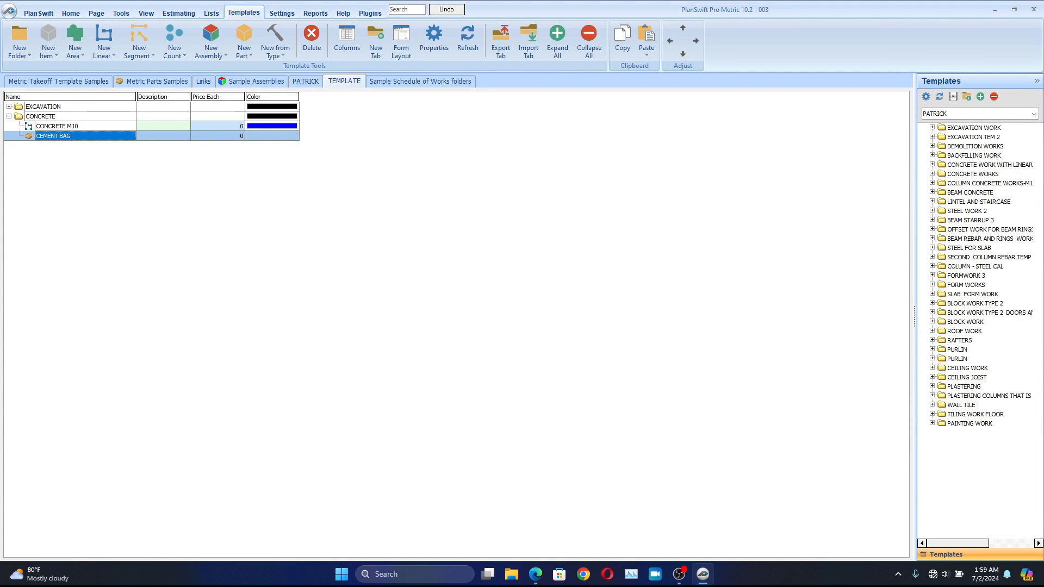
left_click(57, 127, "ctrl")
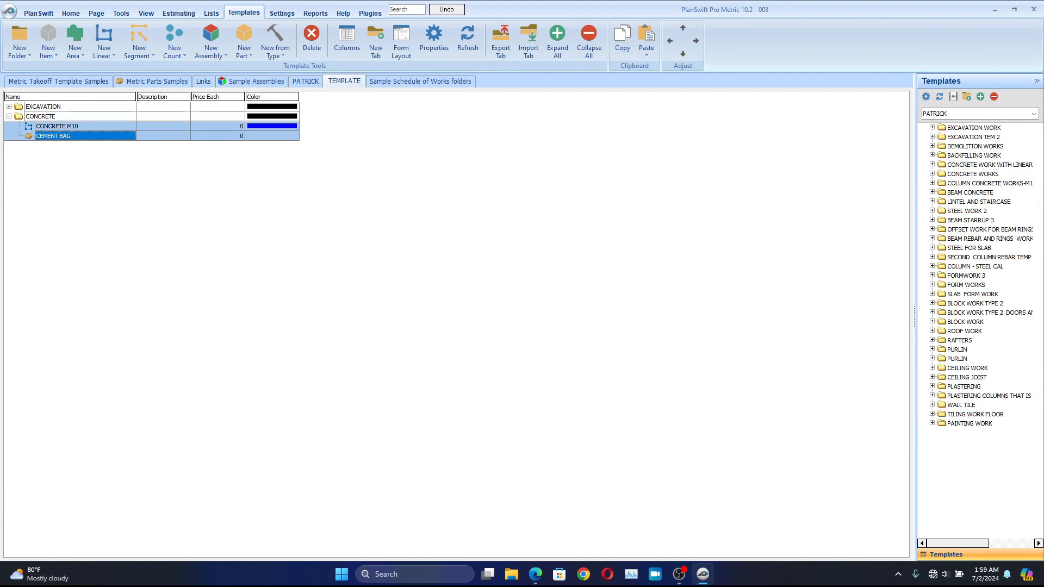
left_click(53, 136)
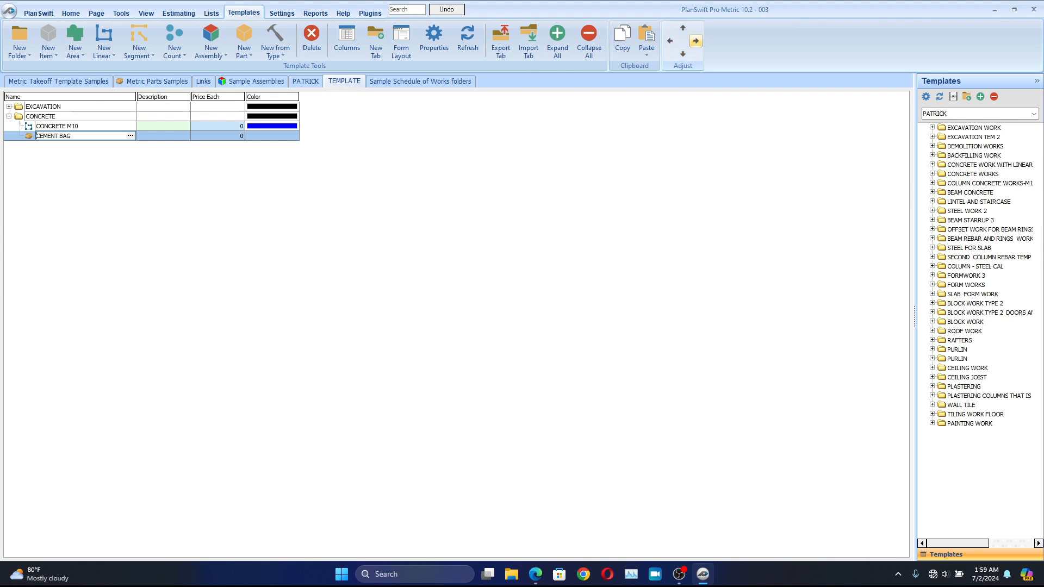
left_click(696, 41)
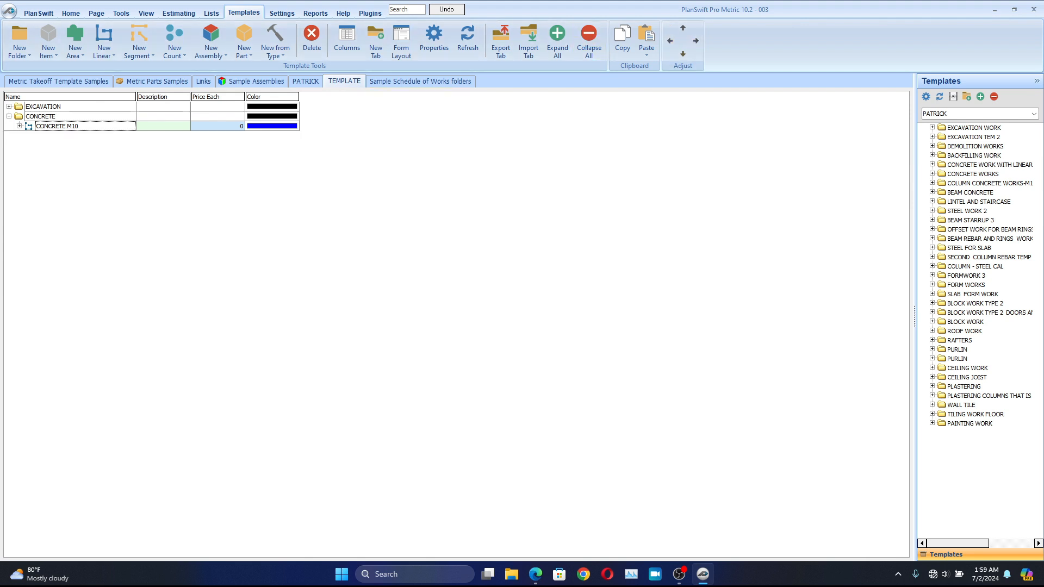
left_click(19, 126)
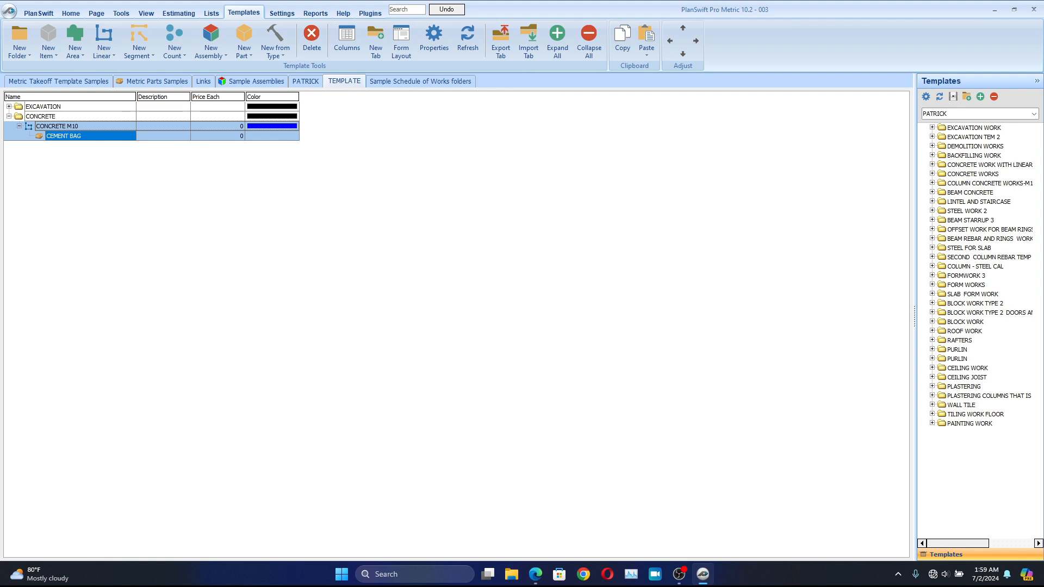
Remove the CONCRETE M10 Qty reference from CEMENT BAG's Qty formula, keeping [CEMENT TOTAL] *.
double_click(63, 136)
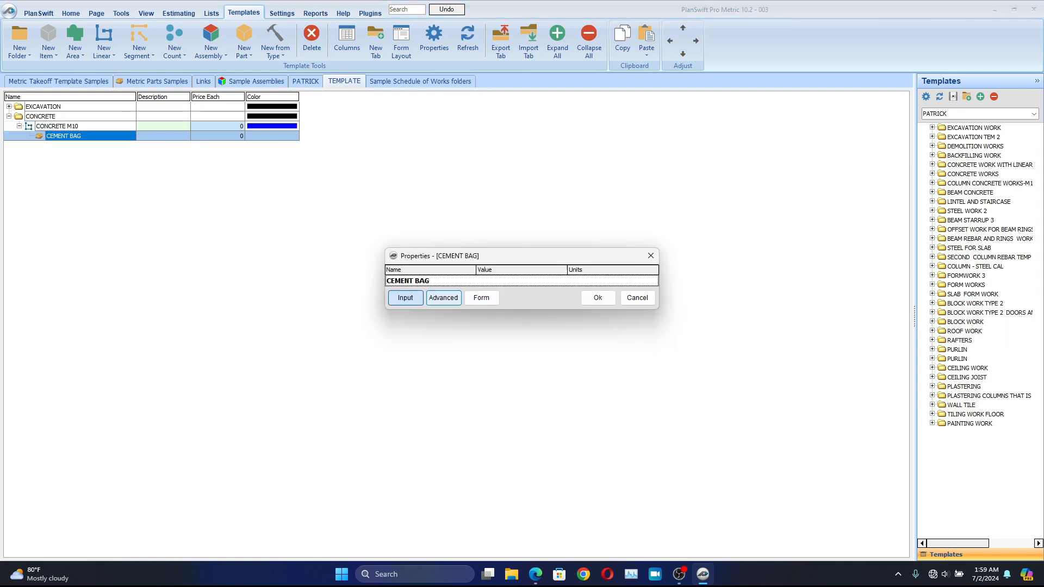
left_click(443, 298)
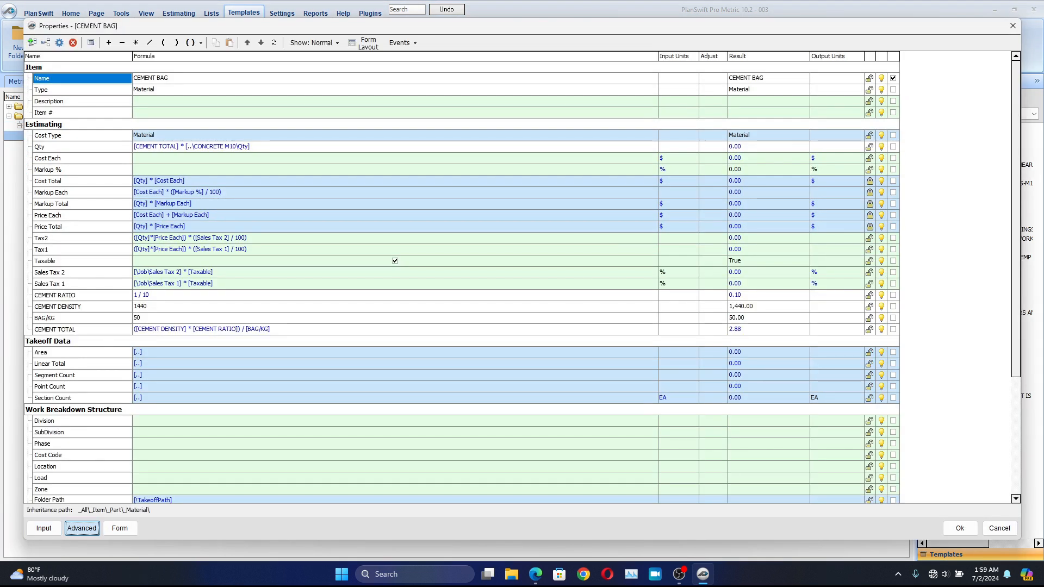
left_click(253, 147)
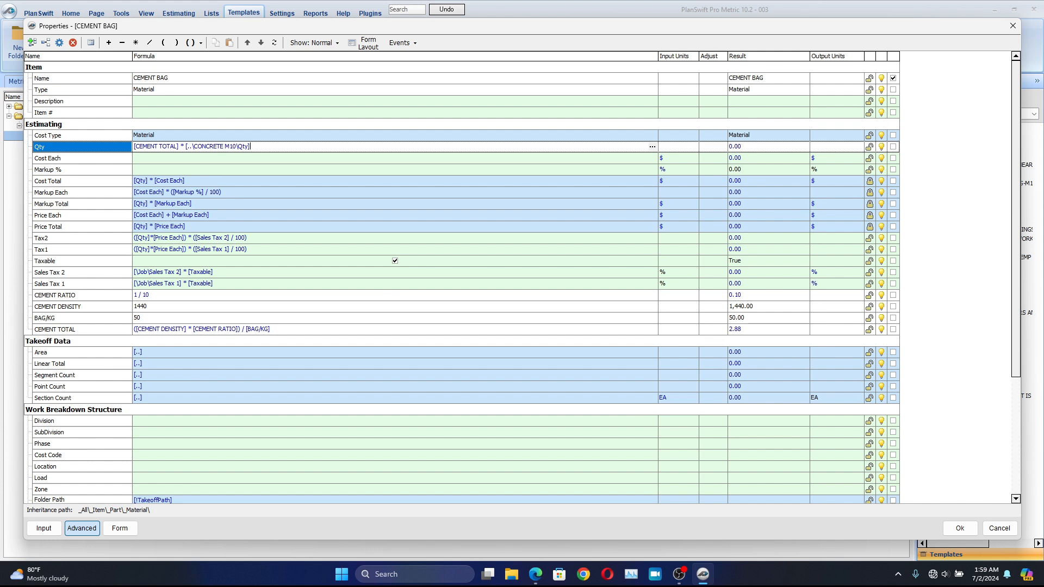
left_click_drag(253, 146, 192, 147)
left_click_drag(252, 147, 237, 146)
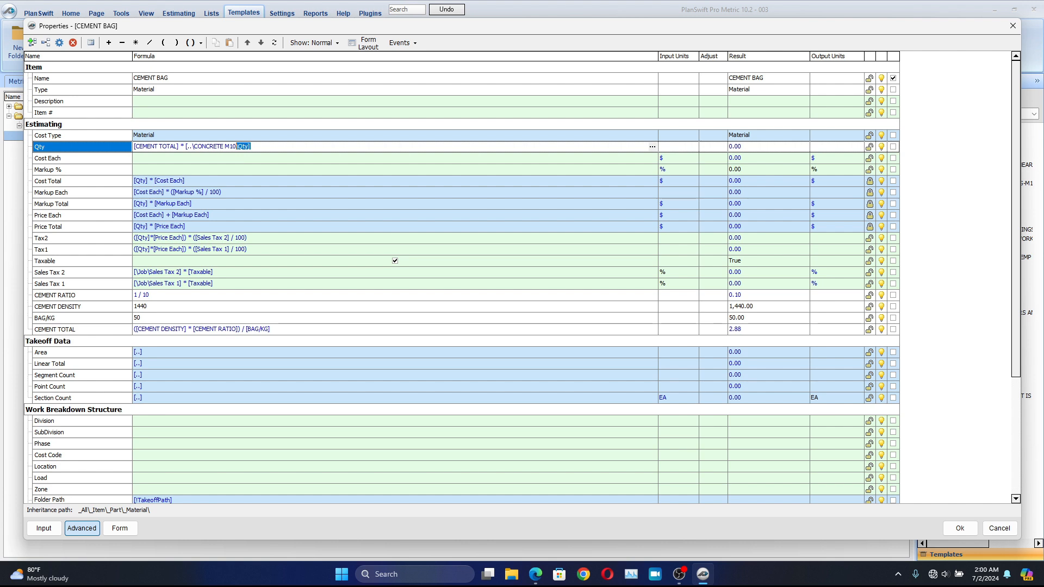
double_click(248, 147)
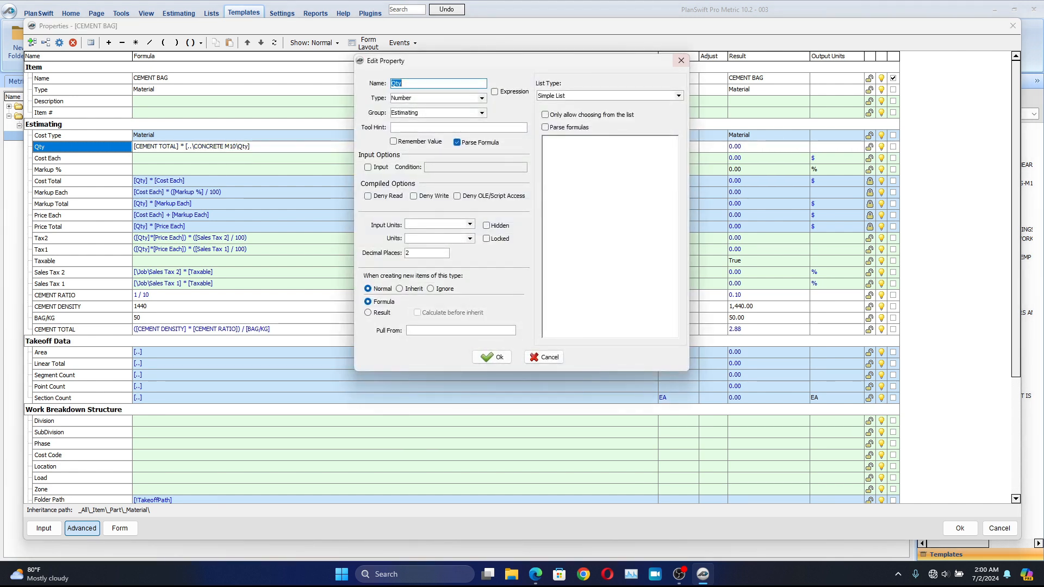
left_click(681, 61)
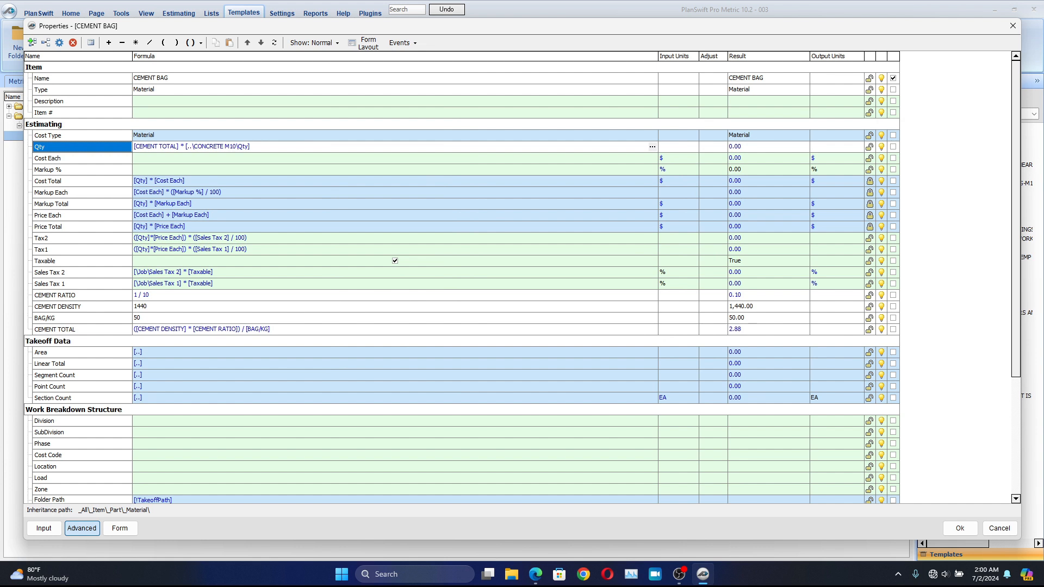
left_click_drag(251, 146, 185, 146)
key("BackSpace")
Complete CEMENT BAG's Qty formula with the parent CONCRETE M10's Qty as a relative path and save the properties.
left_click(652, 146)
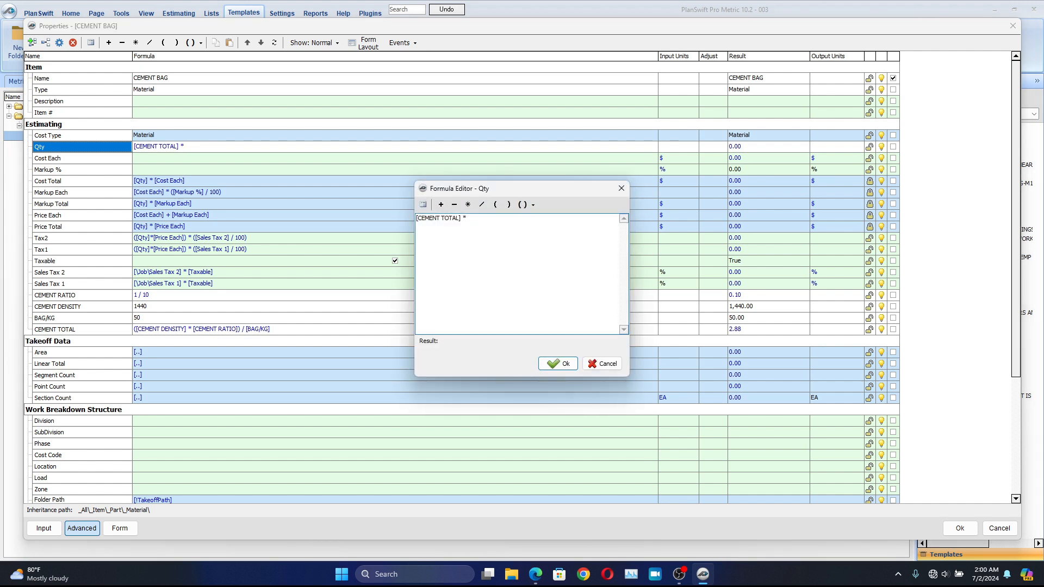
left_click(423, 205)
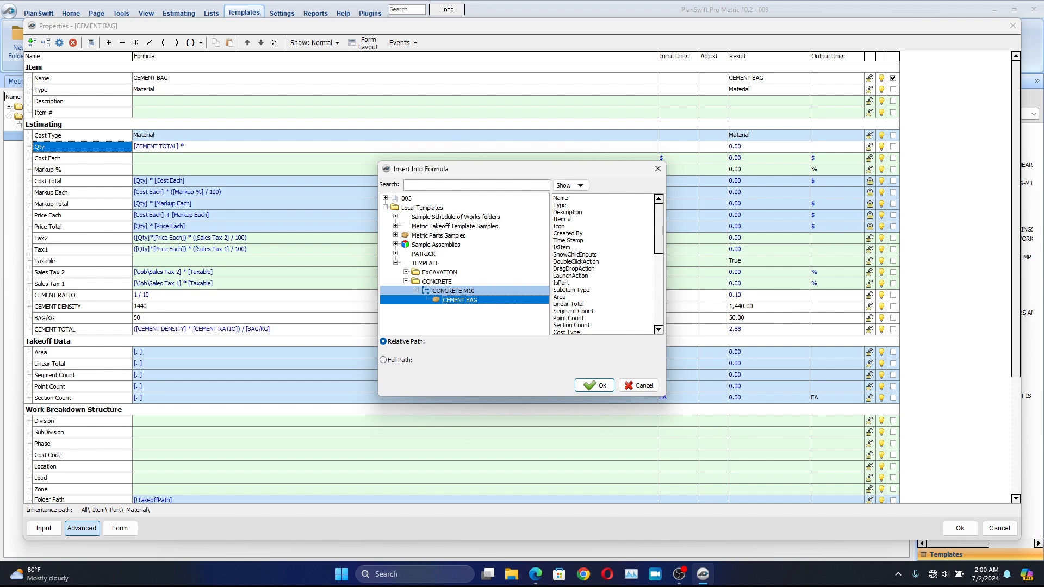
left_click(454, 291)
left_click(559, 198)
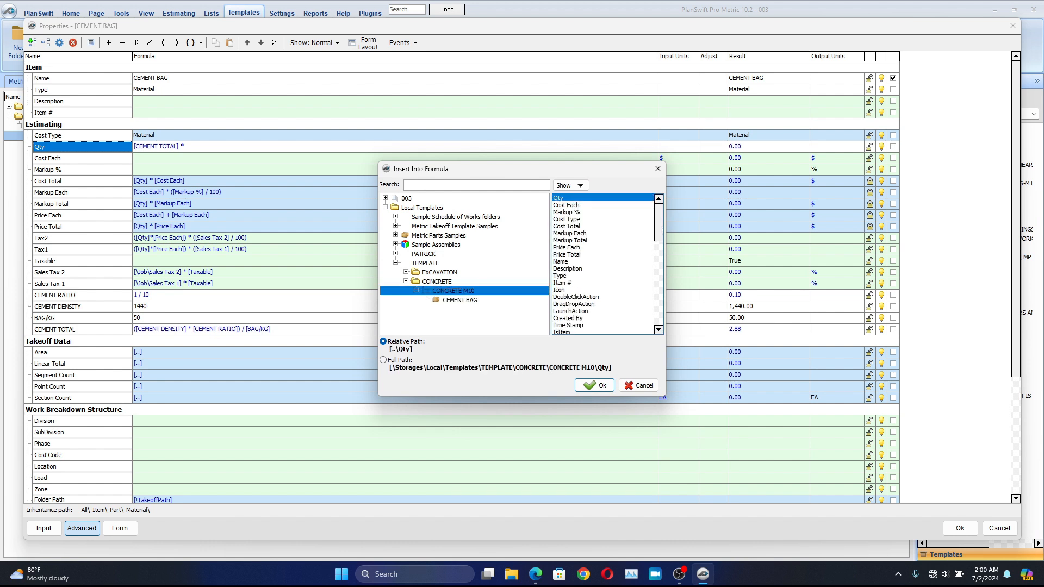
left_click(594, 385)
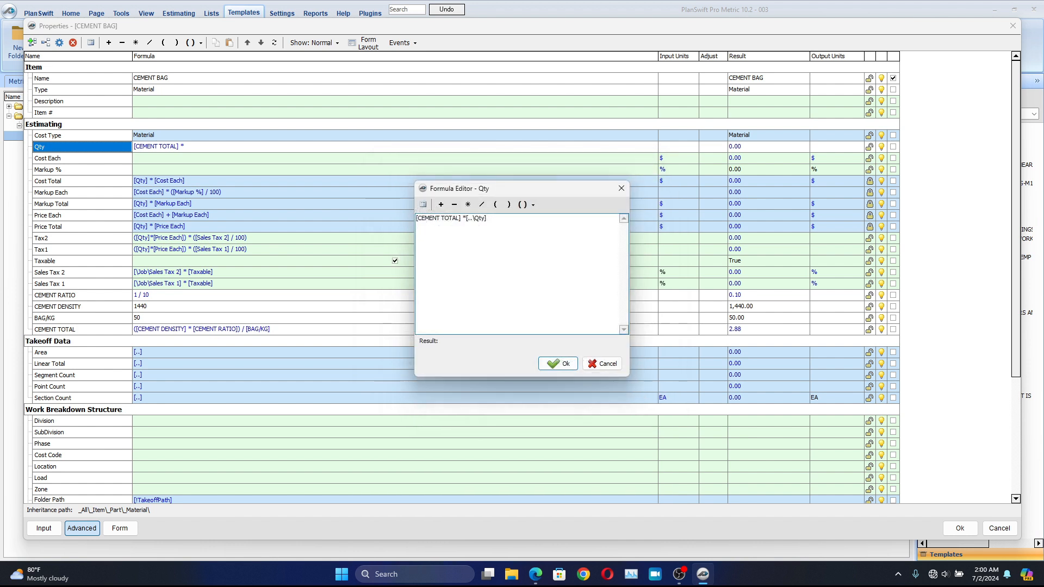
left_click(558, 363)
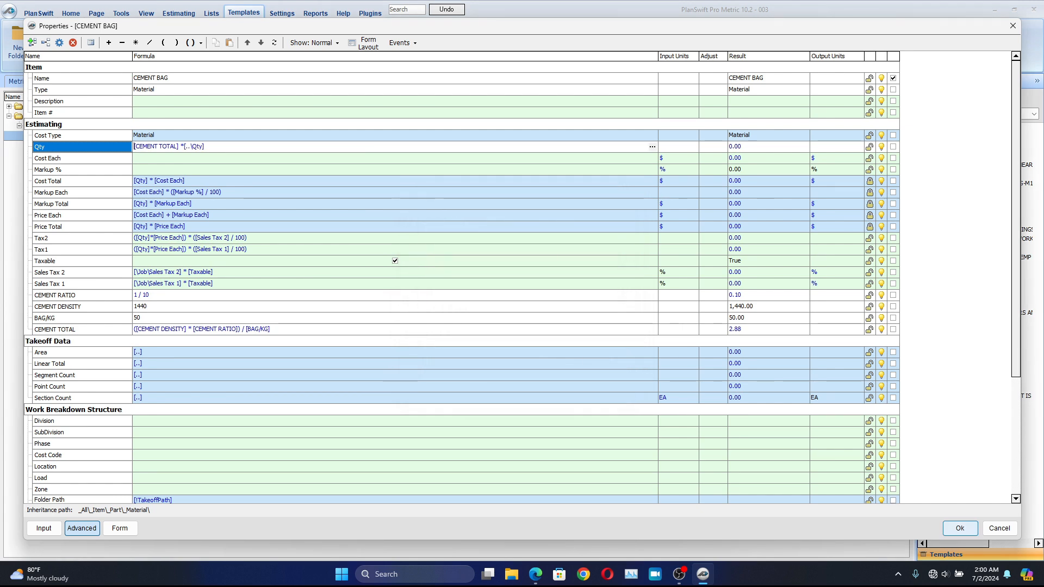
left_click(959, 528)
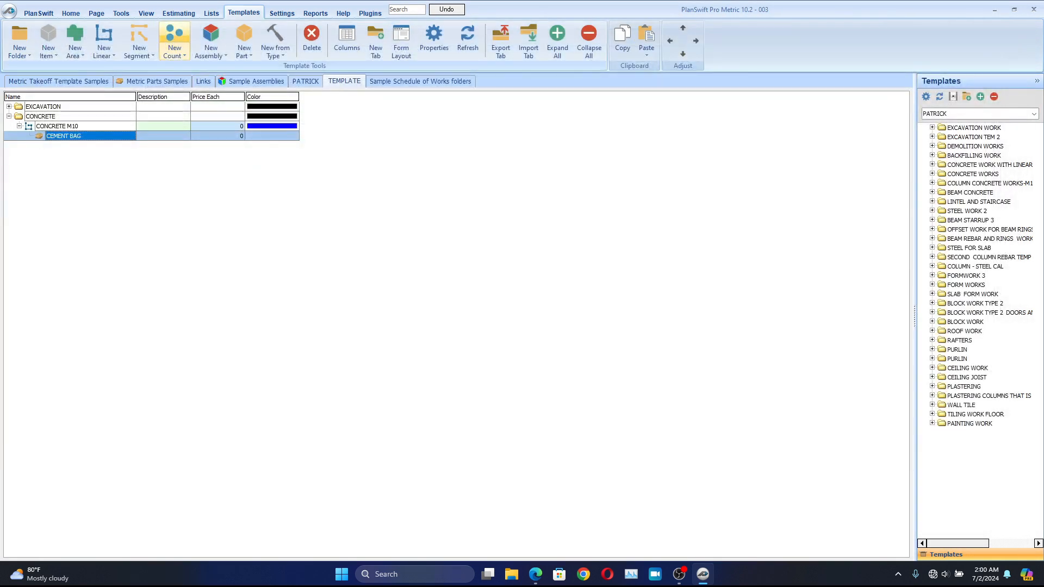
Set the input units of CEMENT BAG's Qty to EA and save the properties.
key("Return")
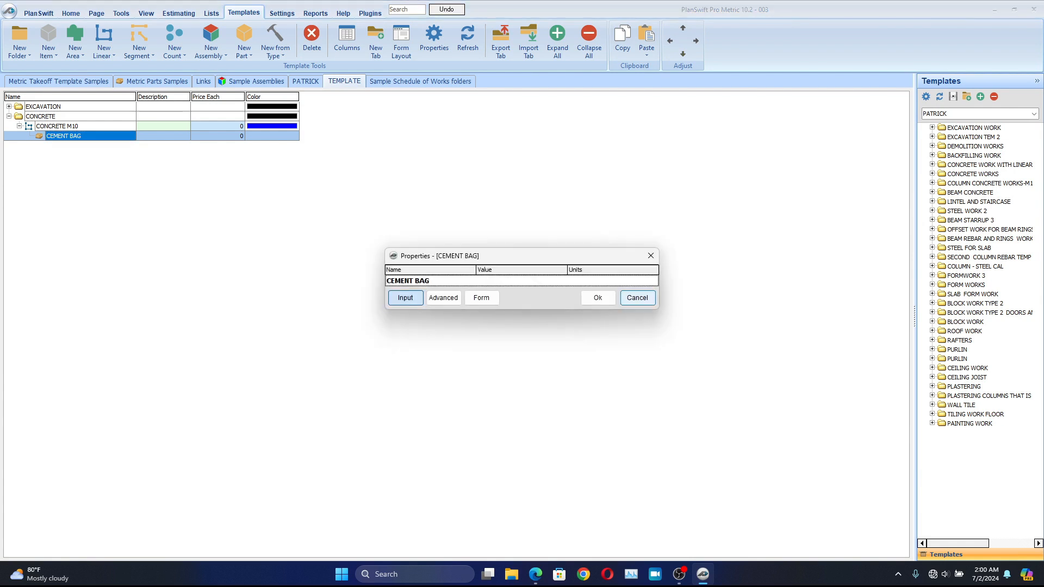
left_click(443, 297)
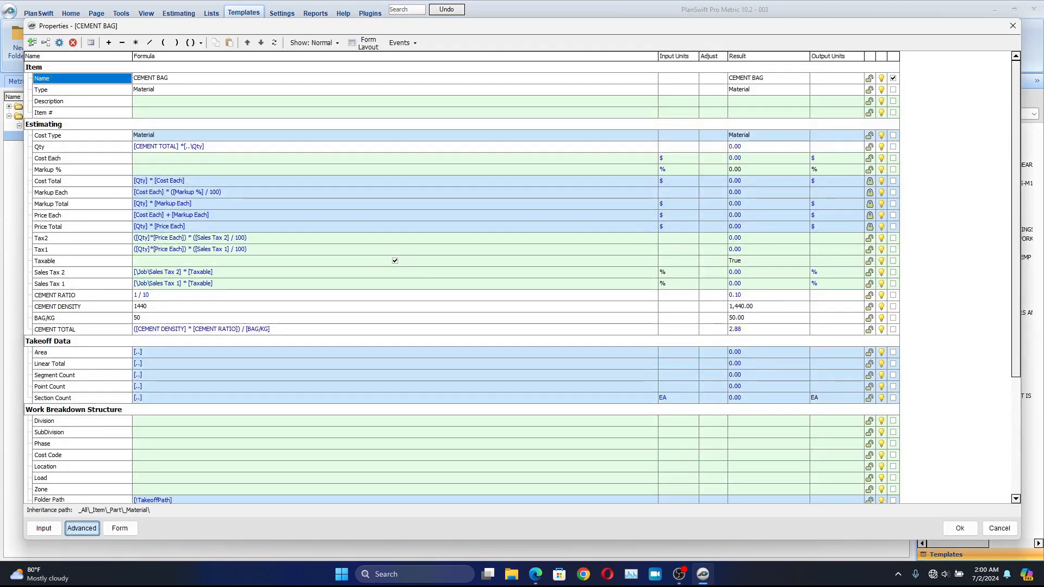
left_click(677, 147)
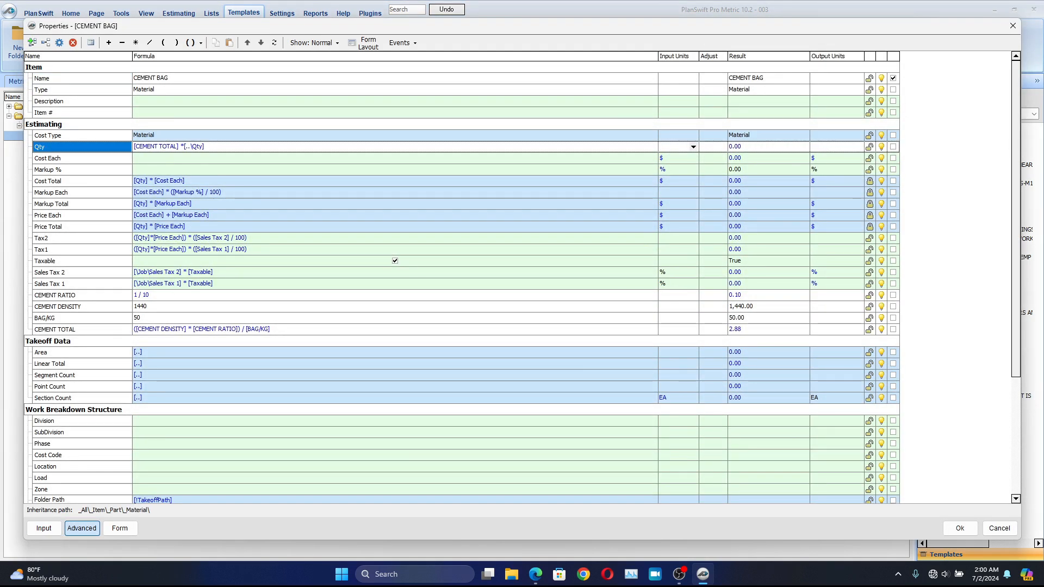
left_click(694, 146)
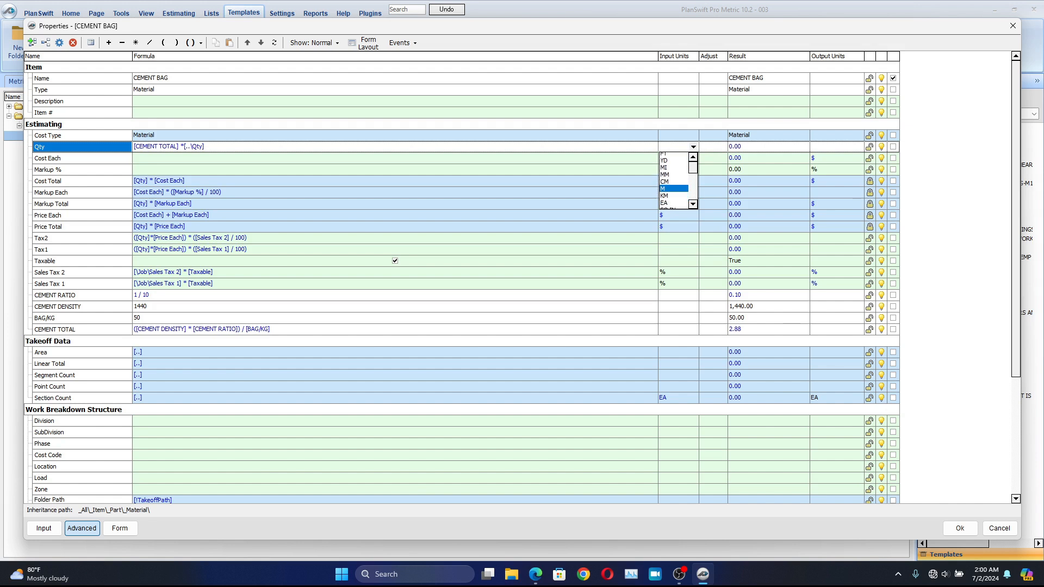
left_click(665, 202)
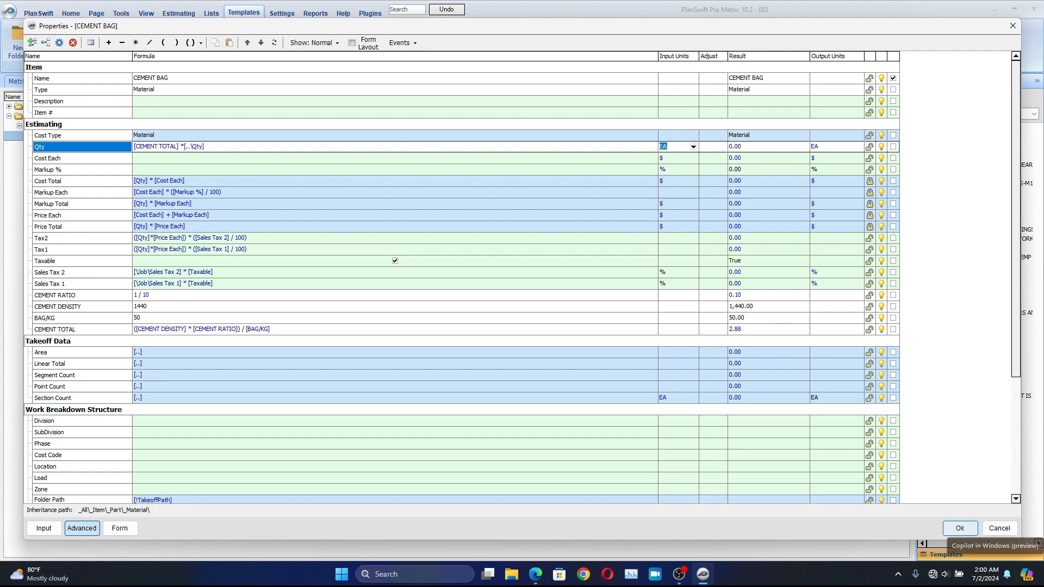
left_click(960, 528)
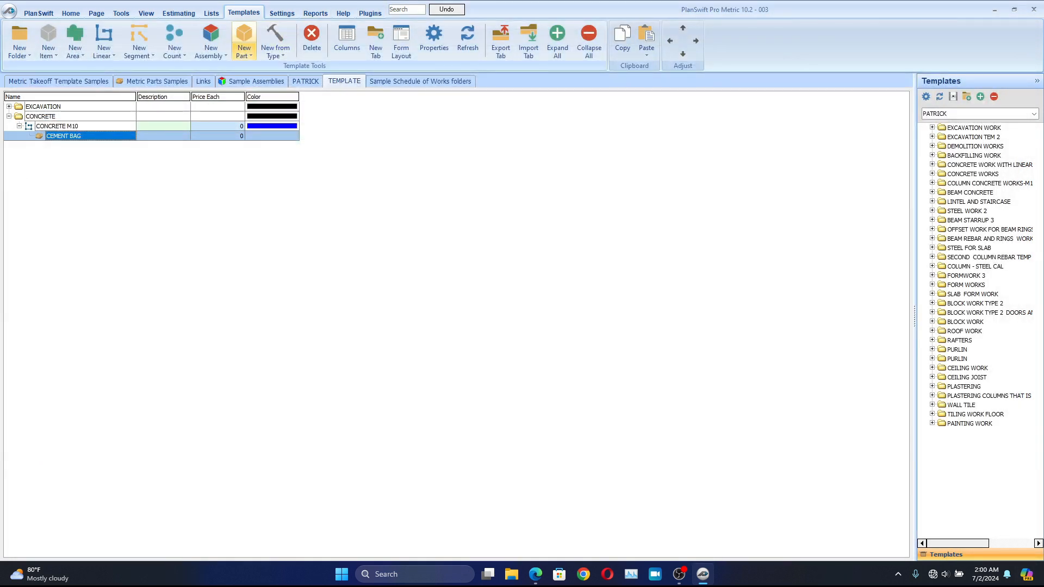
Create a material part named SAND TONS under CONCRETE M10.
left_click(244, 48)
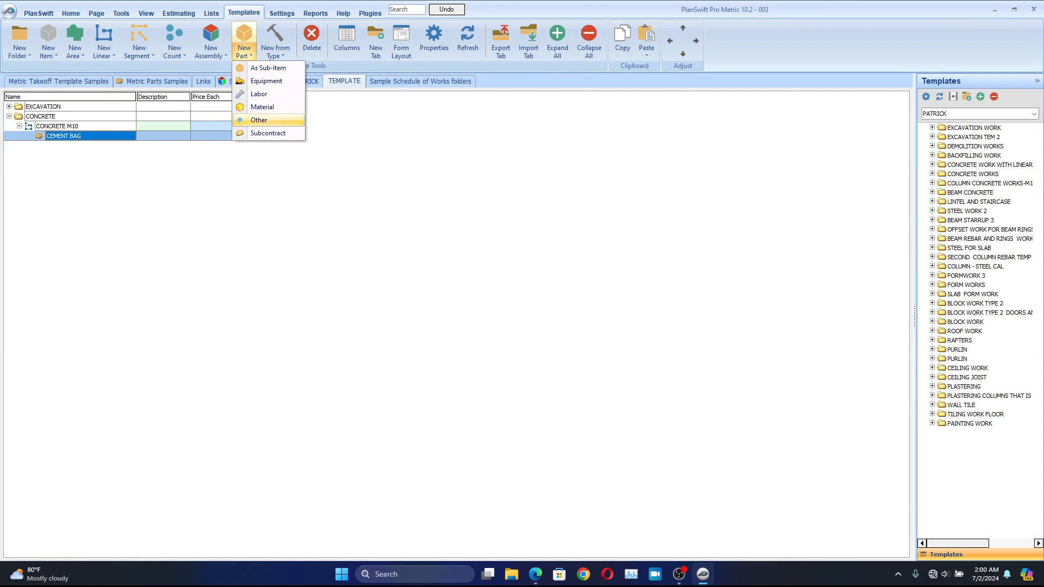
left_click(263, 107)
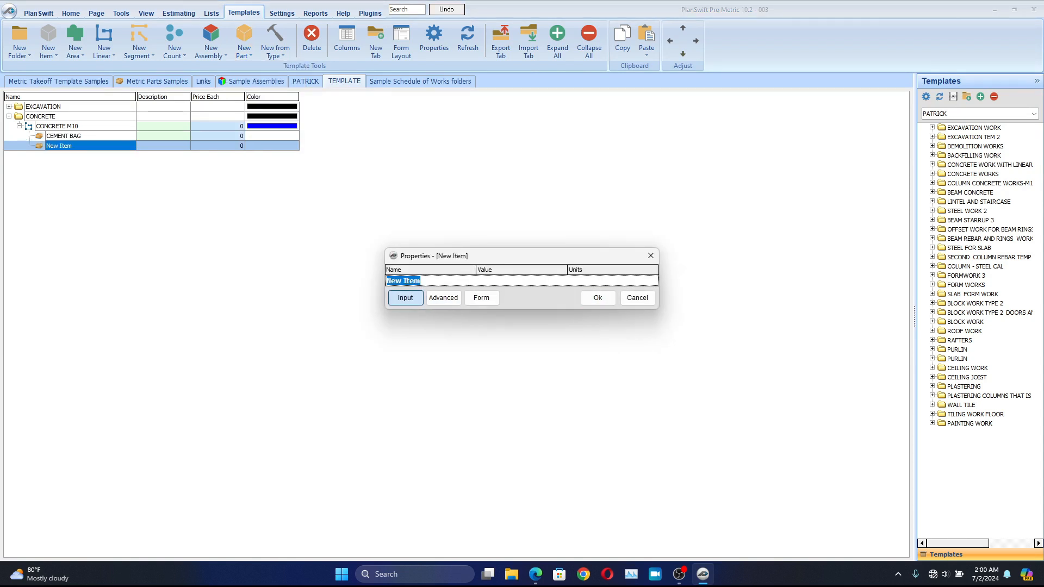
type("SAND TONS")
left_click(598, 297)
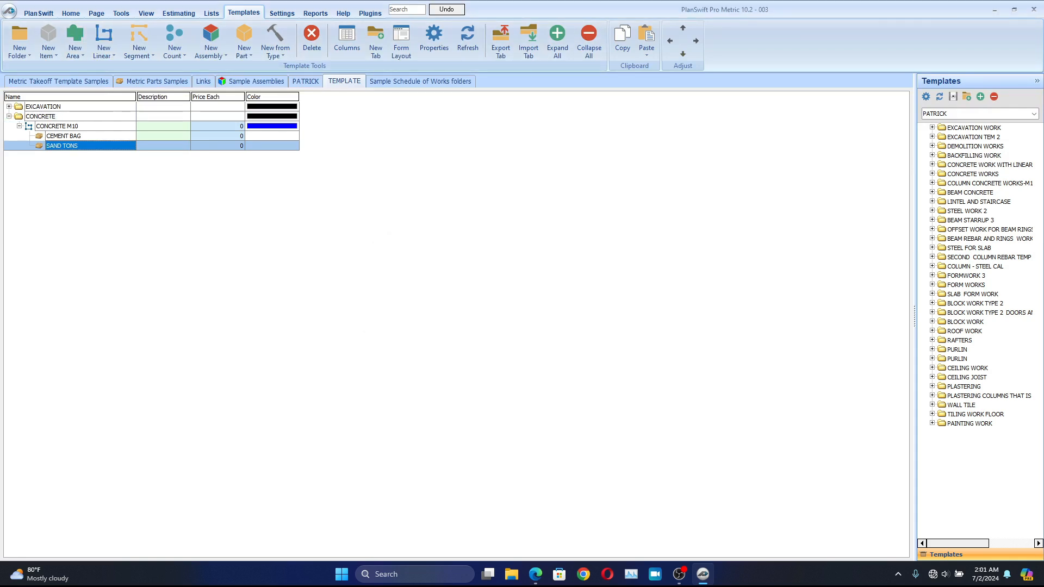
Add a number property named SAND RATIO to the Estimating group of SAND TONS.
key("Return")
left_click(444, 298)
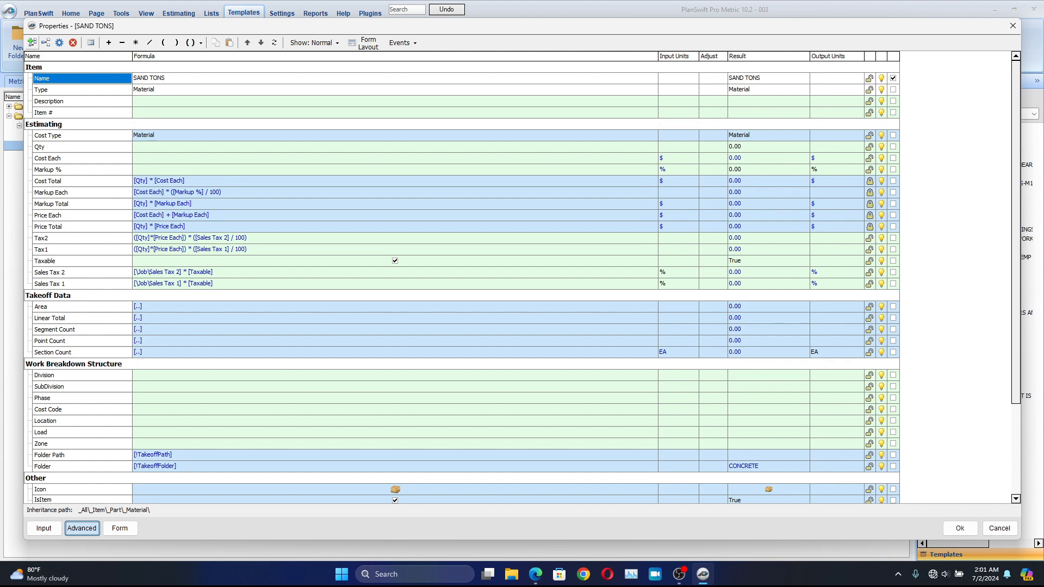
left_click(32, 43)
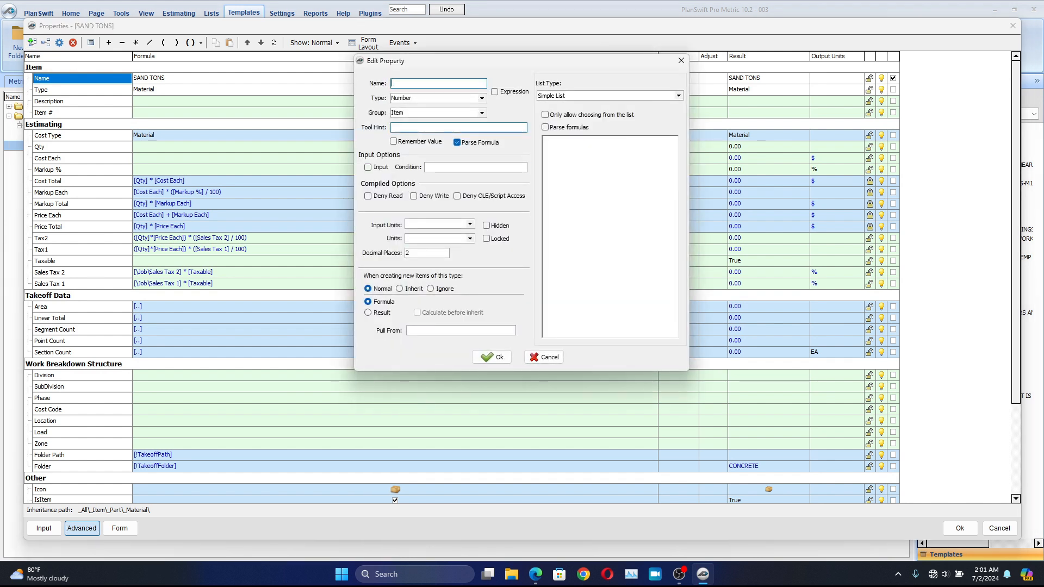
left_click(467, 112)
key("Down")
key("Down")
key("Down")
key("Down")
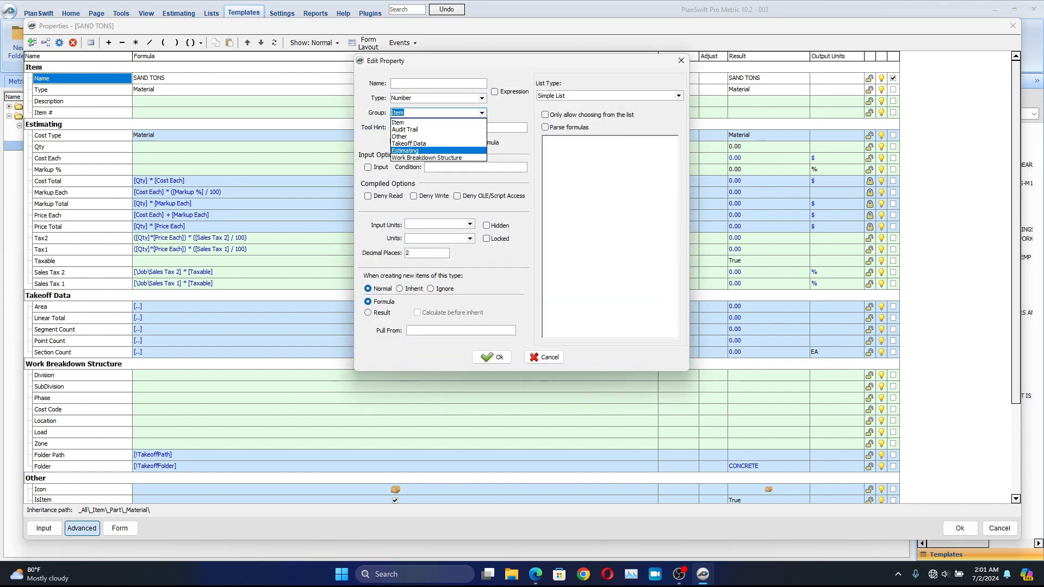
key("Return")
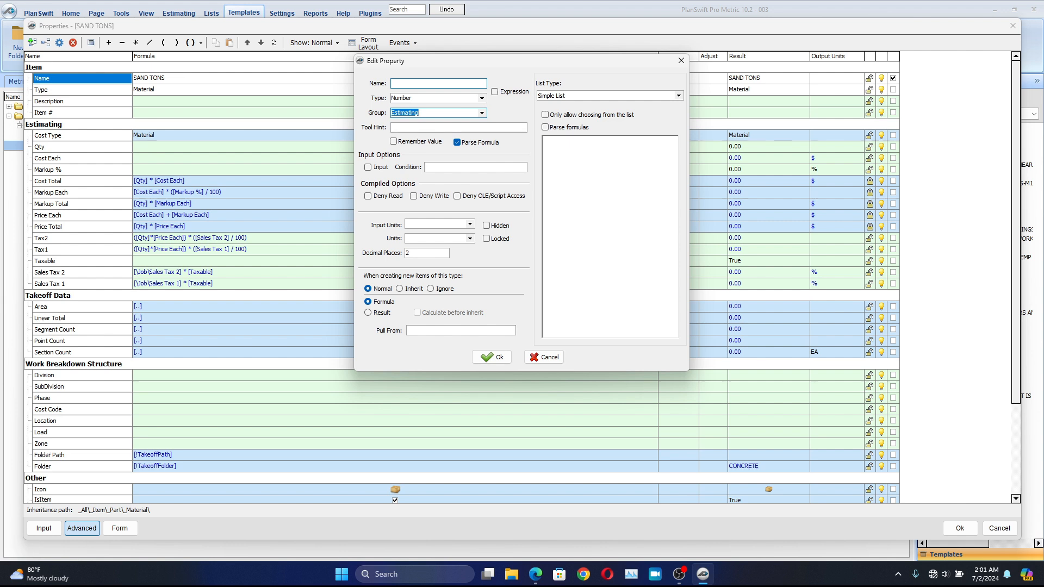
left_click(438, 83)
type("SAND")
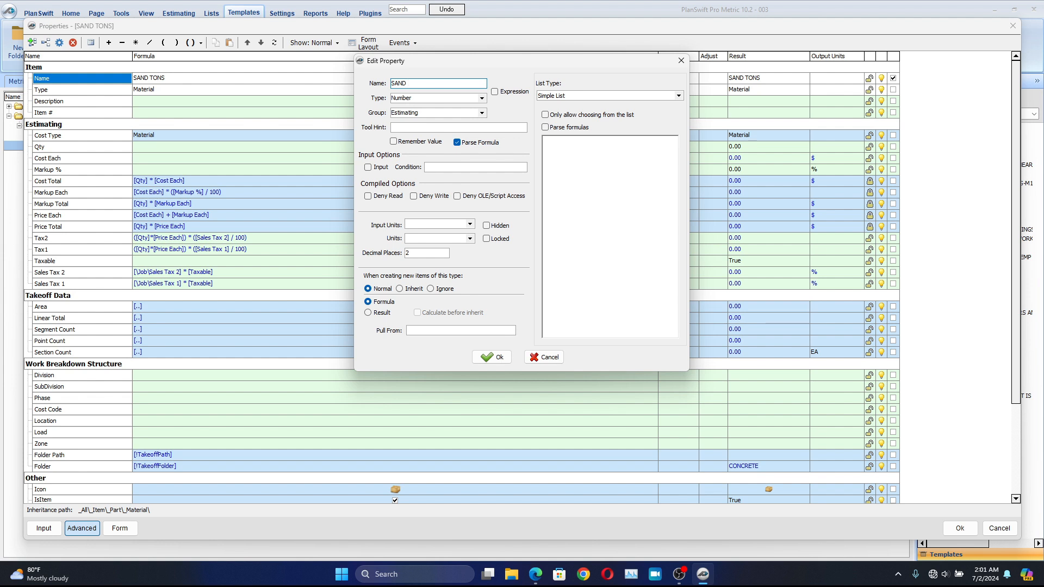
type(" RATIO")
key("Return")
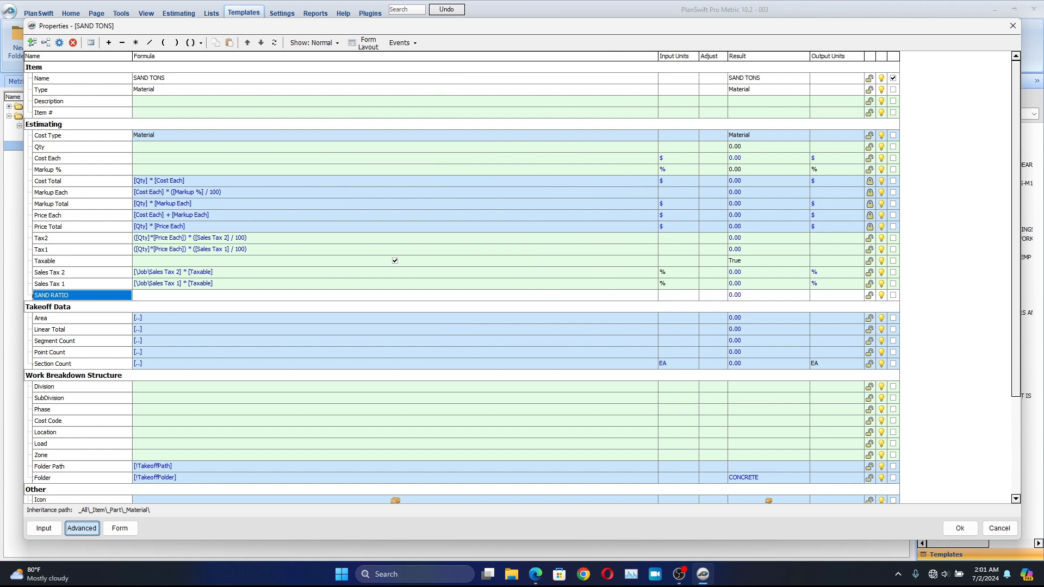
Add a number property named SAND DENSITY to the Estimating group of SAND TONS.
left_click(32, 42)
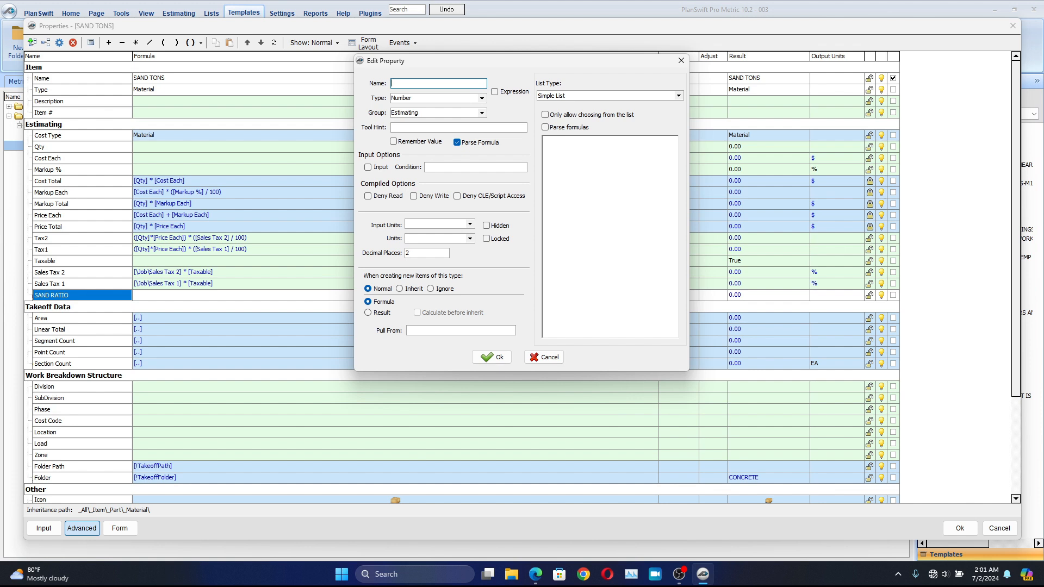
type("SAND DENSITY")
left_click(491, 358)
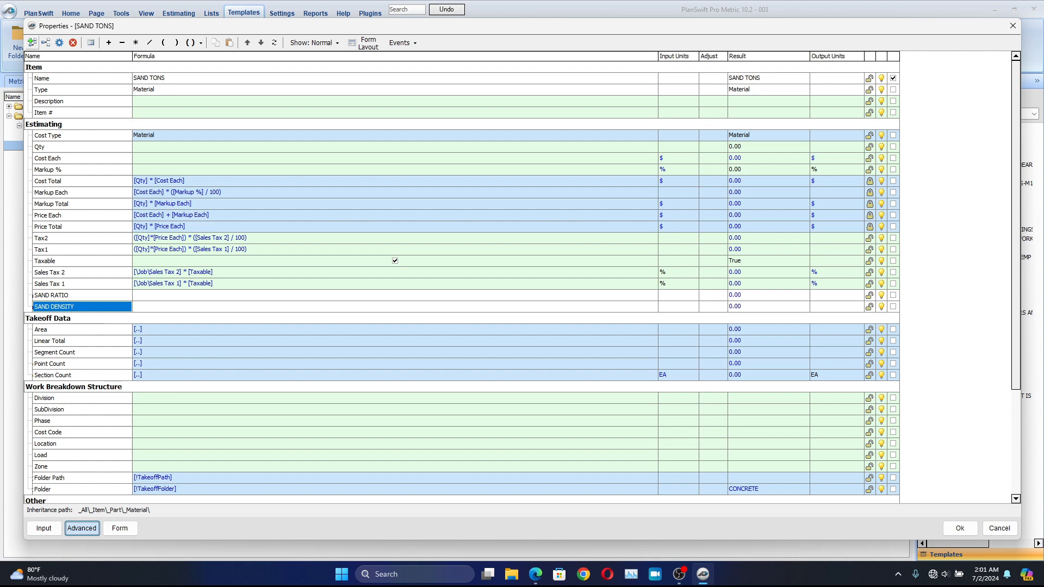
Add two number properties, SAND TOTAL KG and SAND TOTAL TONS, to the Estimating group of SAND TONS.
left_click(32, 42)
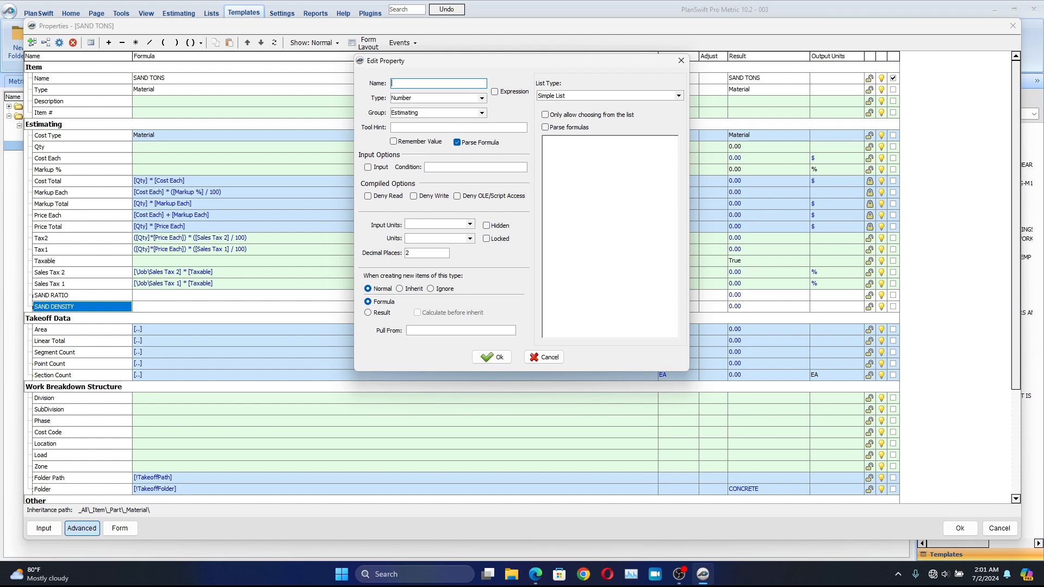
type("SAND TOTAL KG")
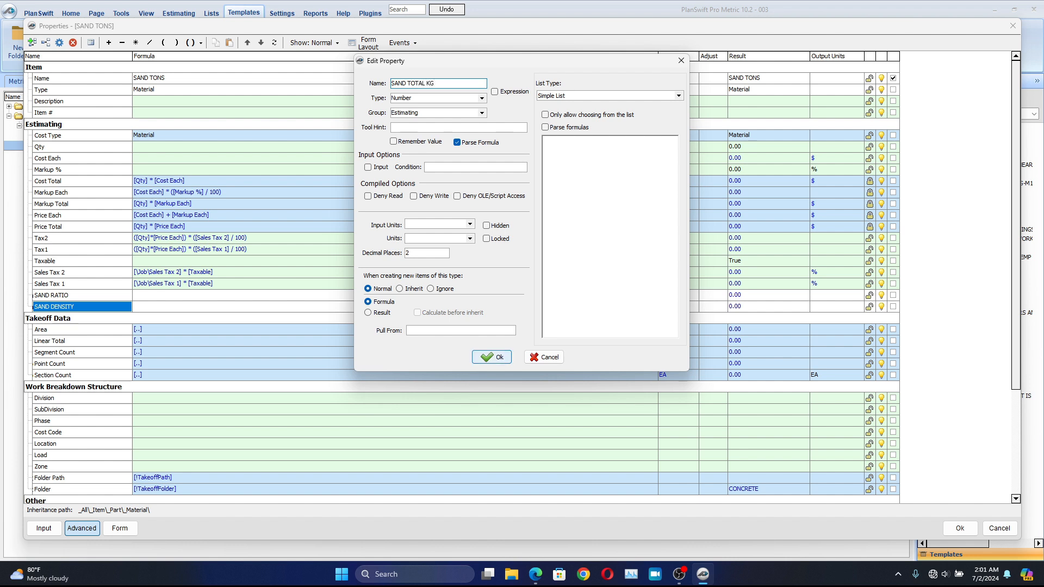
left_click(492, 357)
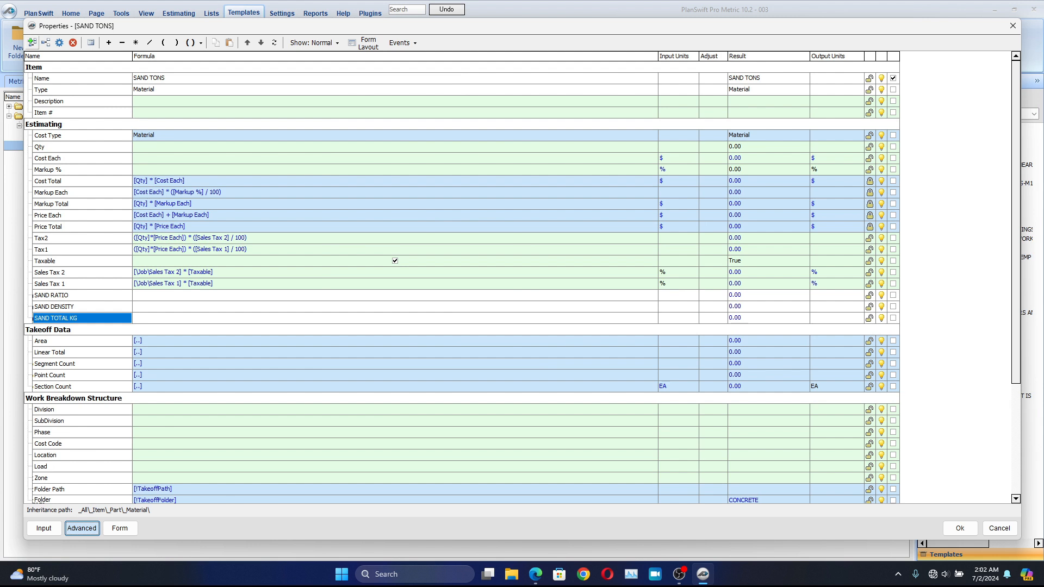
left_click(32, 42)
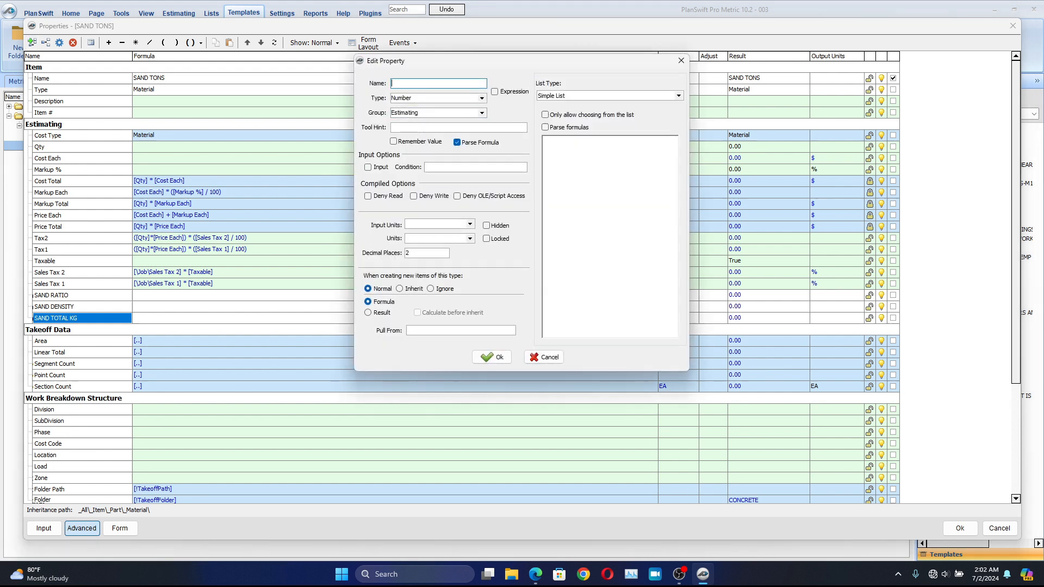
type("SAND TOTAL TONS")
left_click(491, 357)
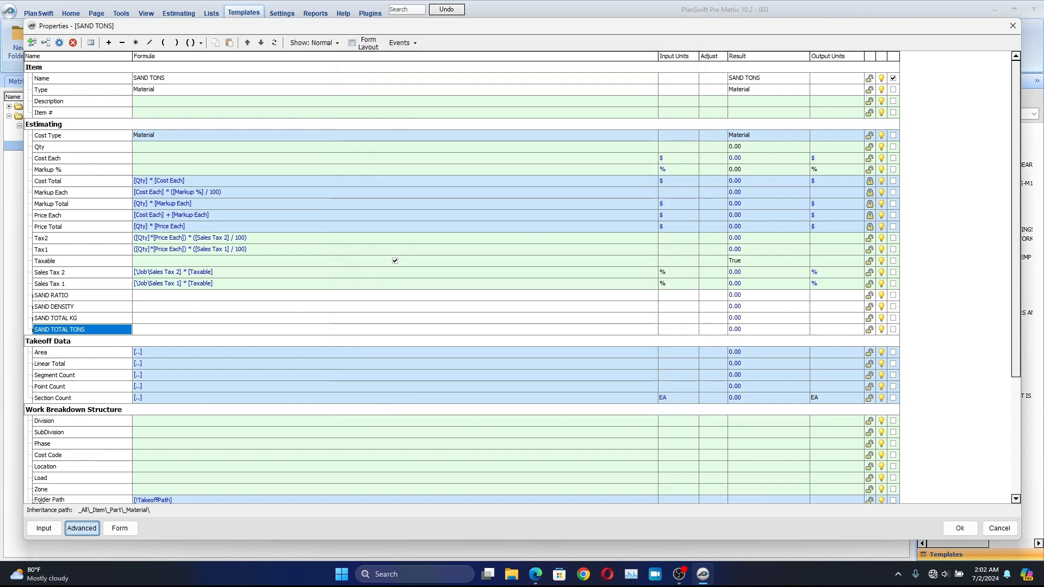
Check the M-10 mix ratio in pat.pdf and set the SAND RATIO formula to 3 / 10.
left_click(163, 295)
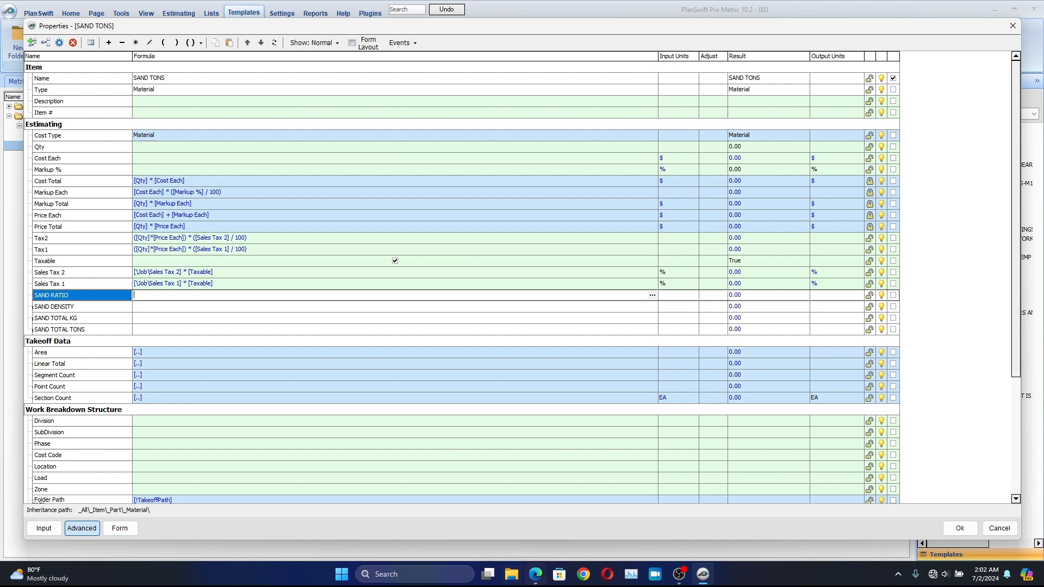
left_click(535, 575)
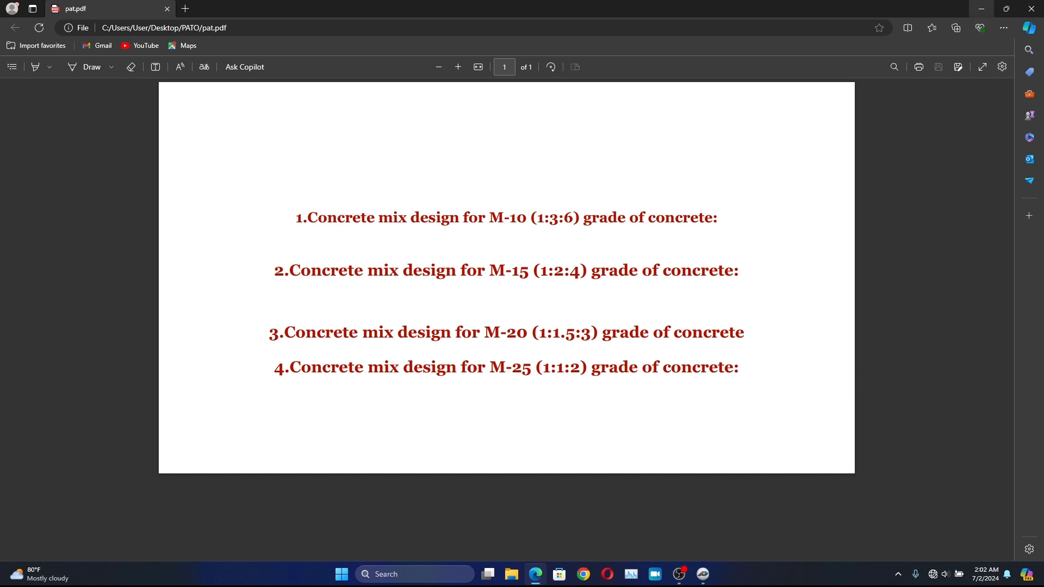
left_click(981, 9)
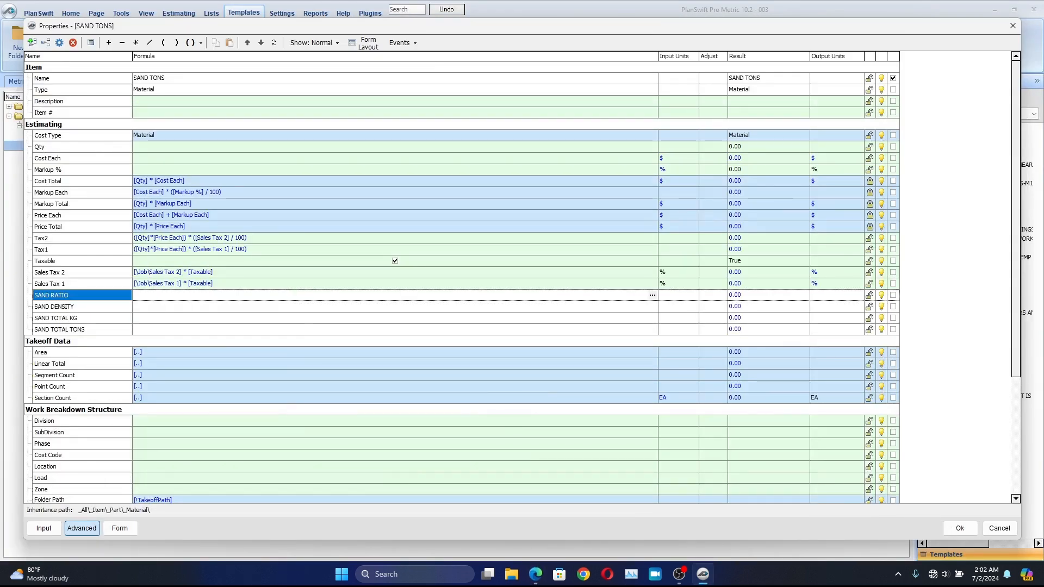
type("3 / 10")
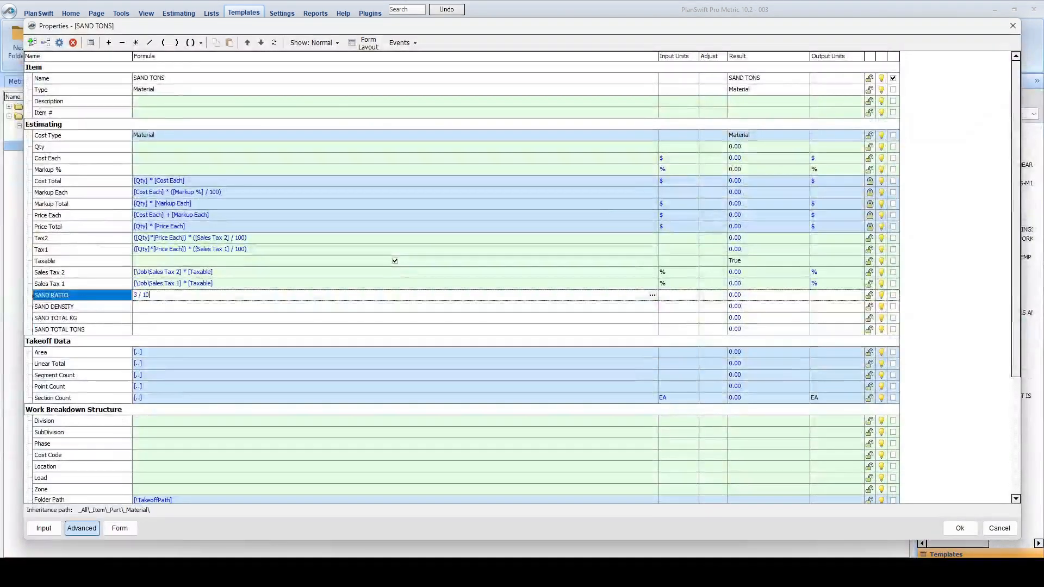
key("Return")
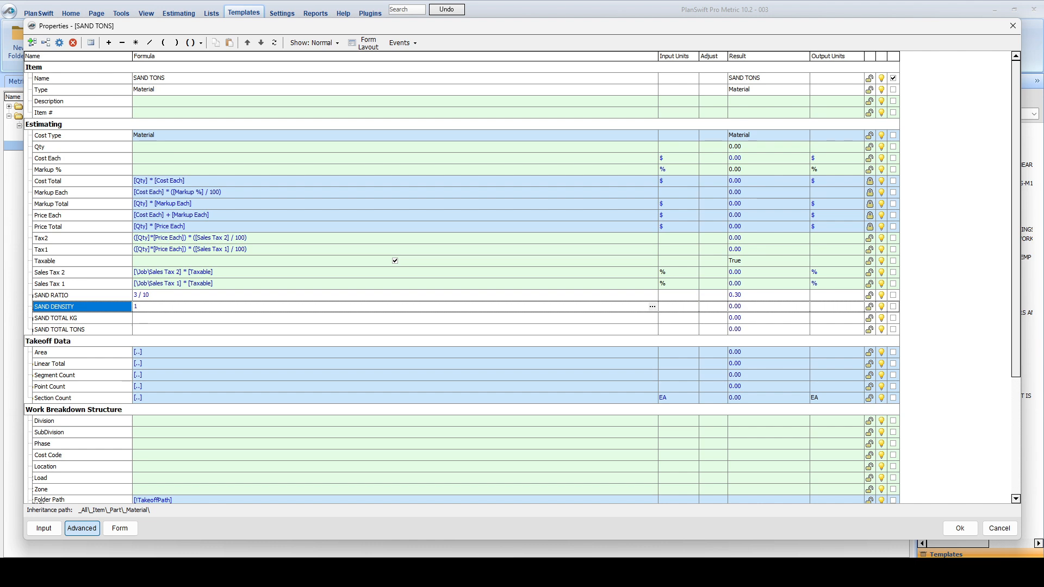
Set the SAND DENSITY property of SAND TONS to 1550.
type("1")
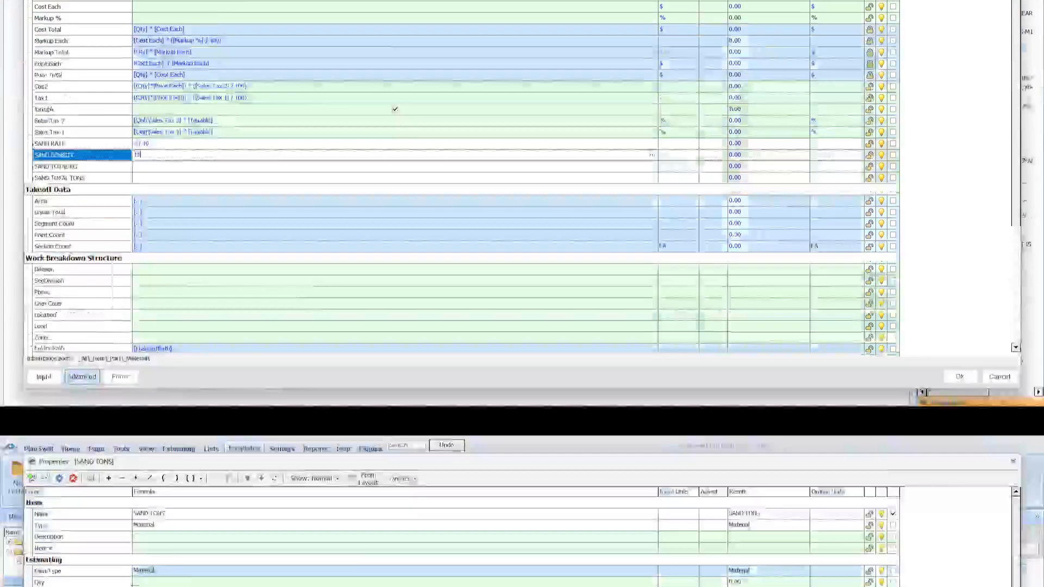
type("550")
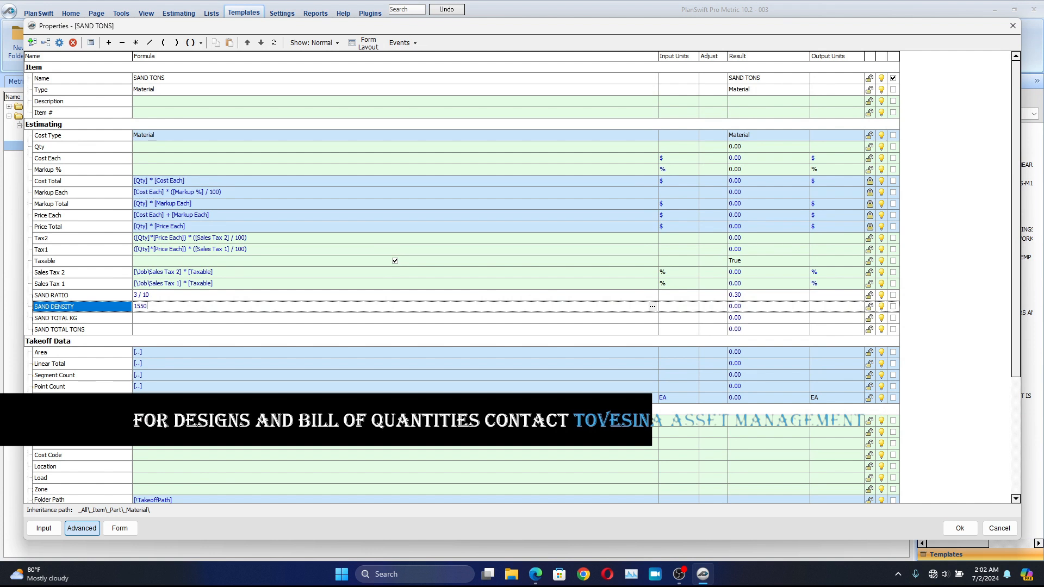
key("Return")
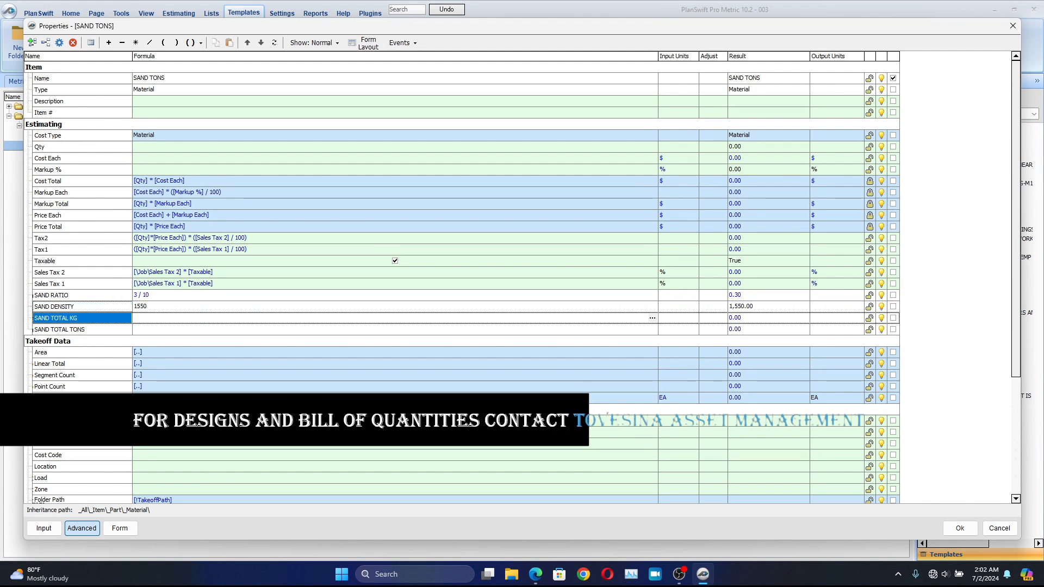
Set the SAND TOTAL KG formula to [SAND DENSITY] * [SAND RATIO].
left_click(82, 307)
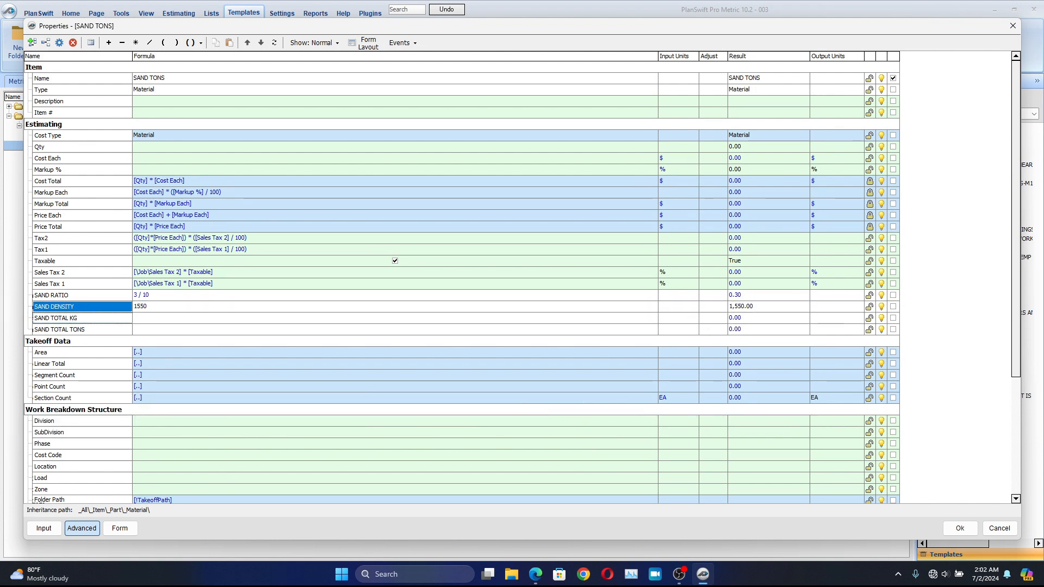
left_click(395, 318)
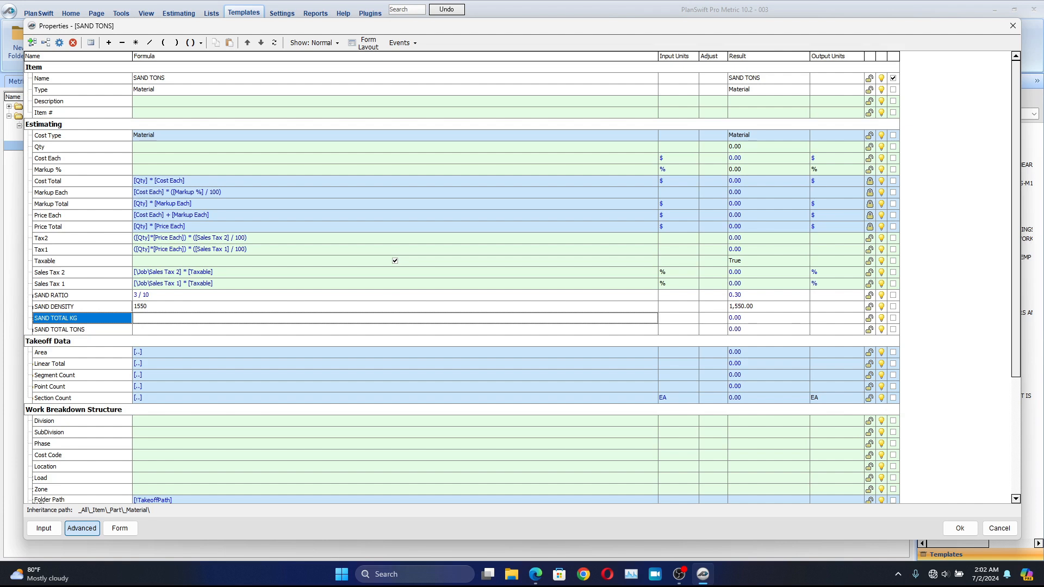
type("[SAND DENSITY]")
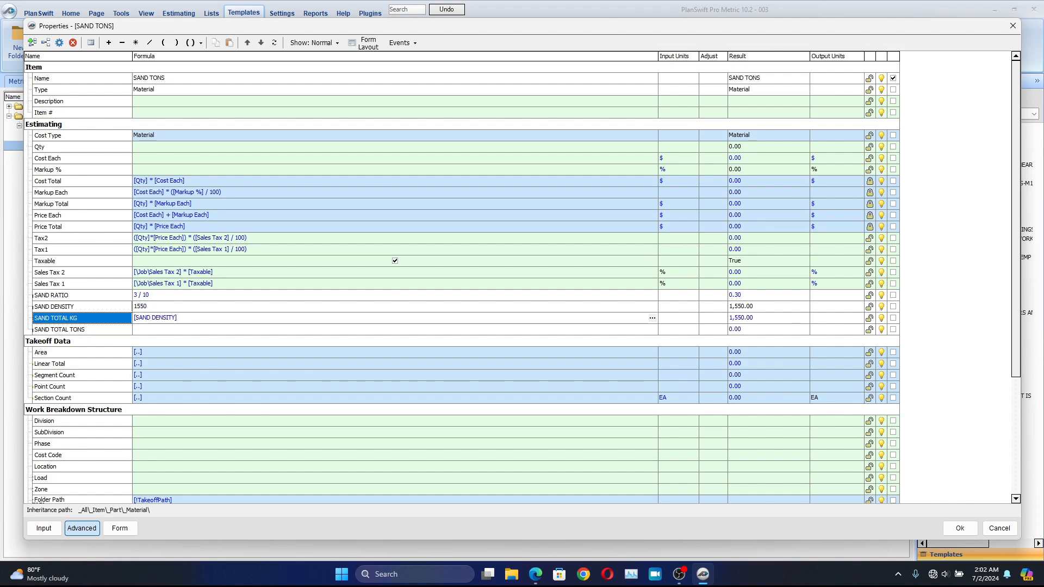
left_click(136, 42)
double_click(59, 295)
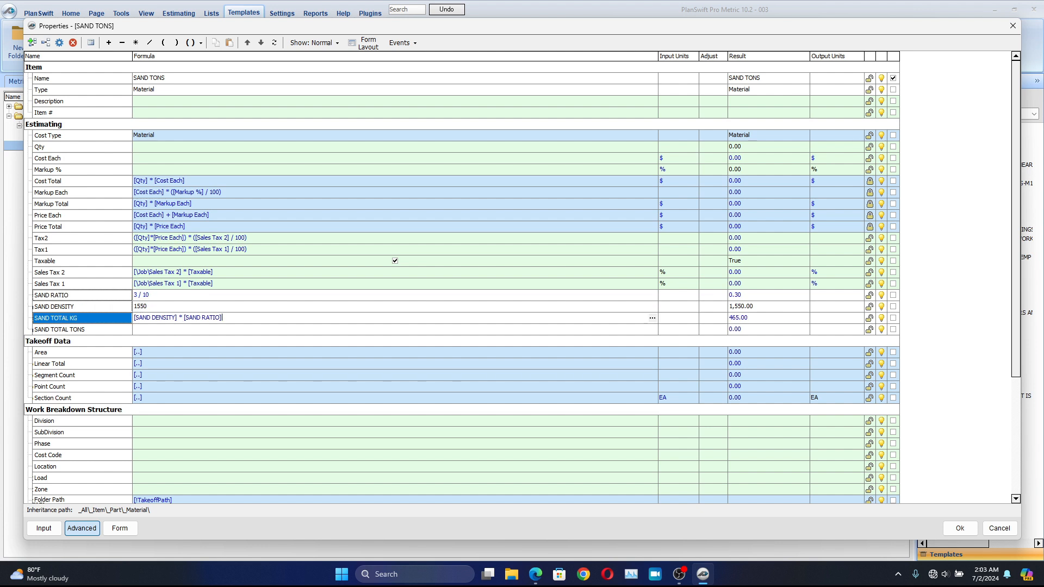
Set the SAND TOTAL TONS formula to [SAND TOTAL KG] / 1000.
left_click(190, 330)
double_click(60, 318)
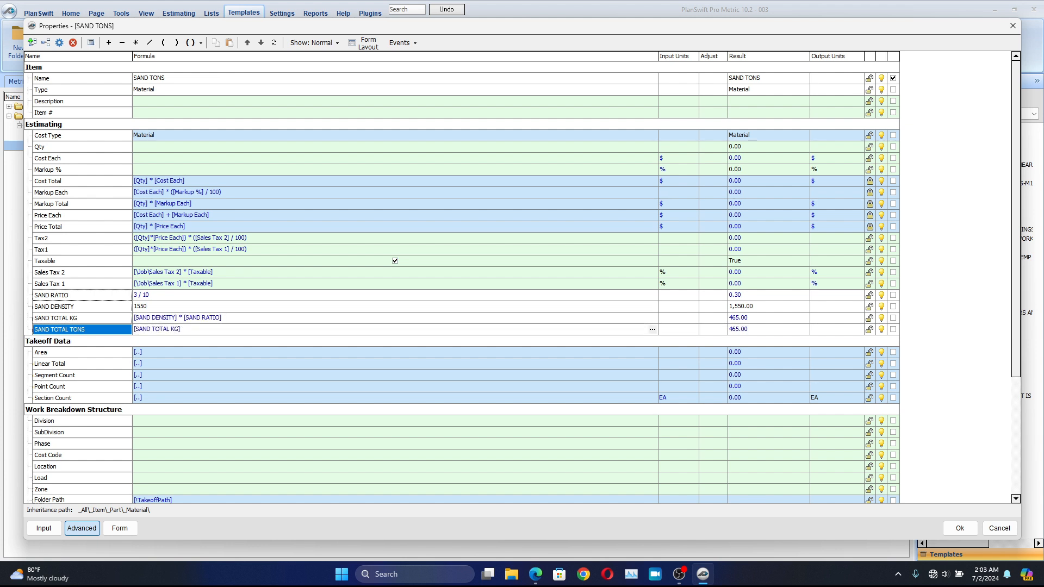
left_click(150, 42)
type("1000")
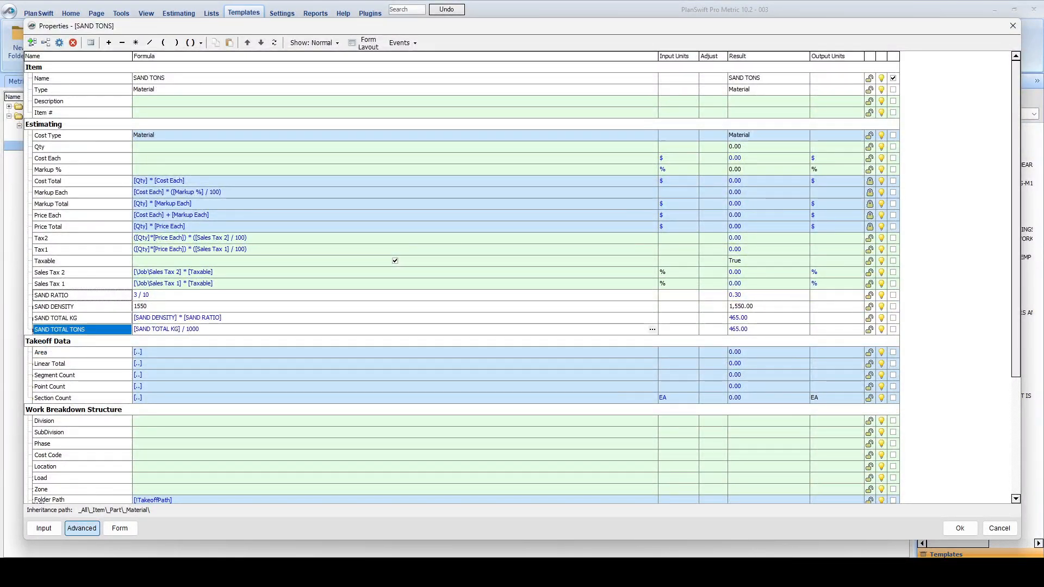
Insert a reference to [SAND TOTAL TONS] as the Qty formula of SAND TONS.
key("Up")
key("Up")
key("Up")
key("Up")
key("Up")
key("Up")
key("Up")
key("Up")
key("Up")
key("Up")
key("Up")
key("Up")
key("Up")
key("Up")
key("Up")
key("Up")
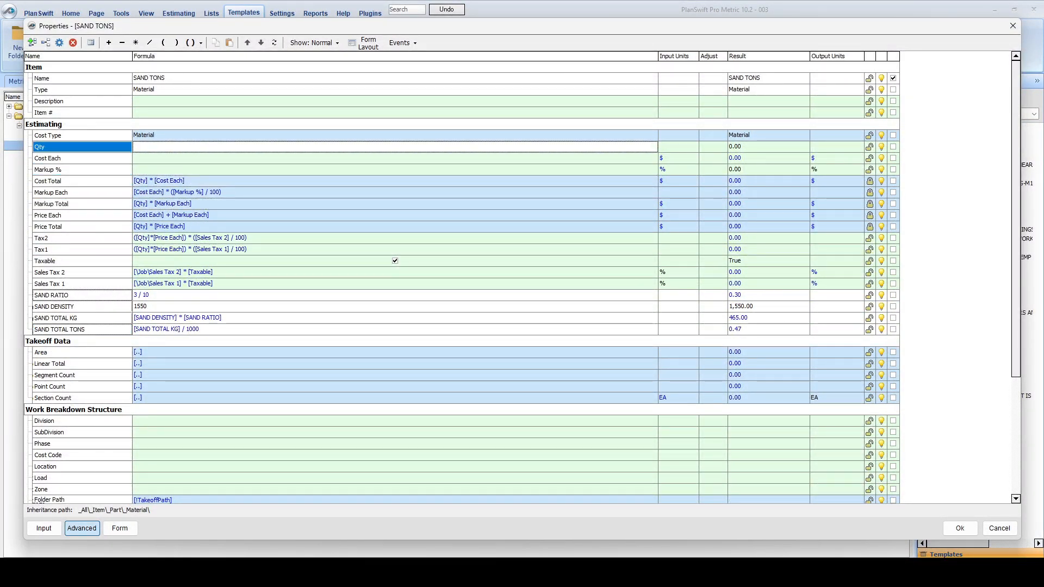
left_click_drag(59, 330, 163, 147)
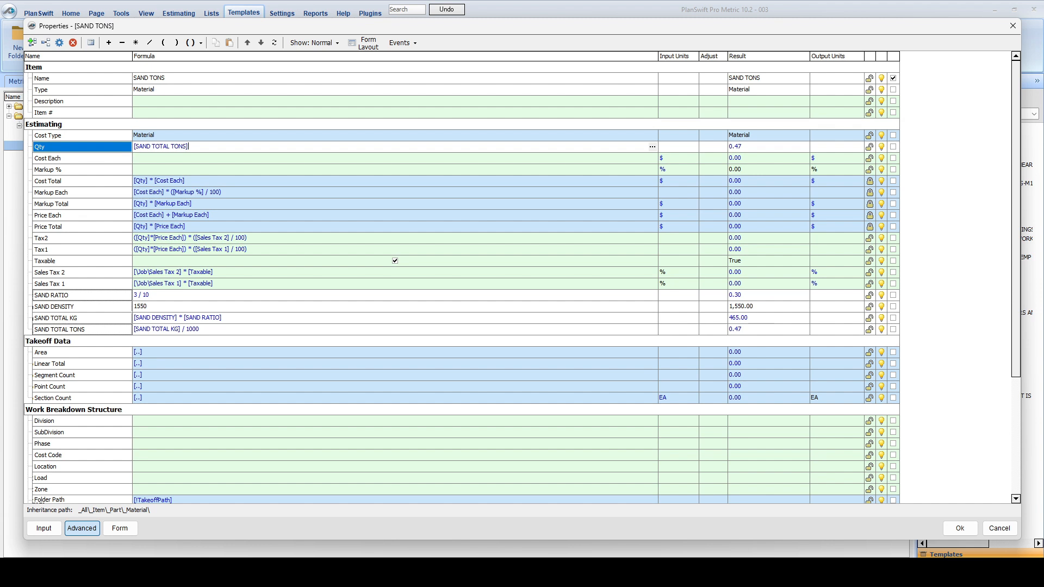
Multiply the Qty formula of SAND TONS by CONCRETE M10's Qty, using the relative path [..\Qty].
left_click(652, 147)
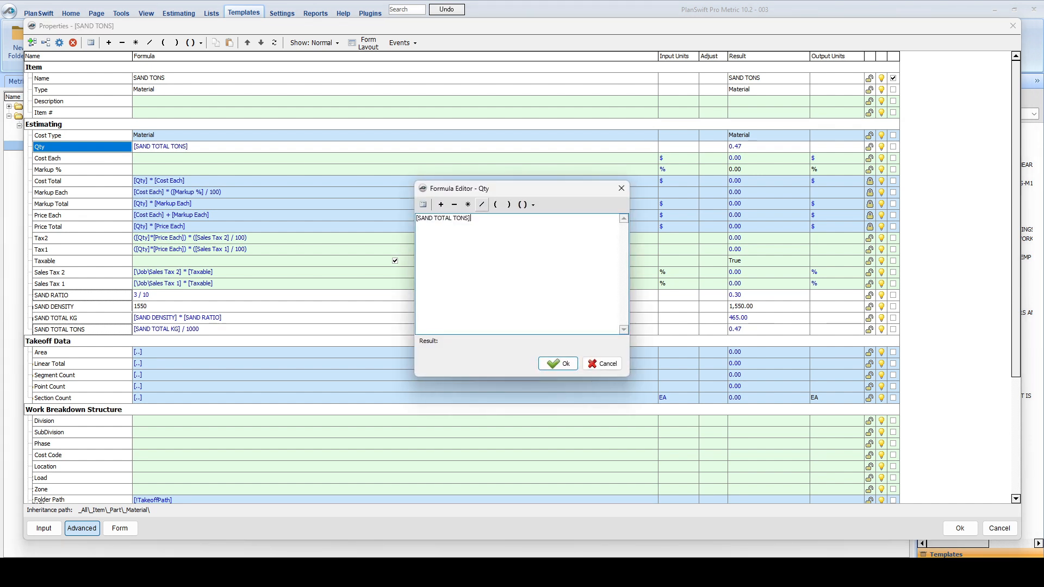
left_click(468, 204)
left_click(423, 205)
left_click(454, 291)
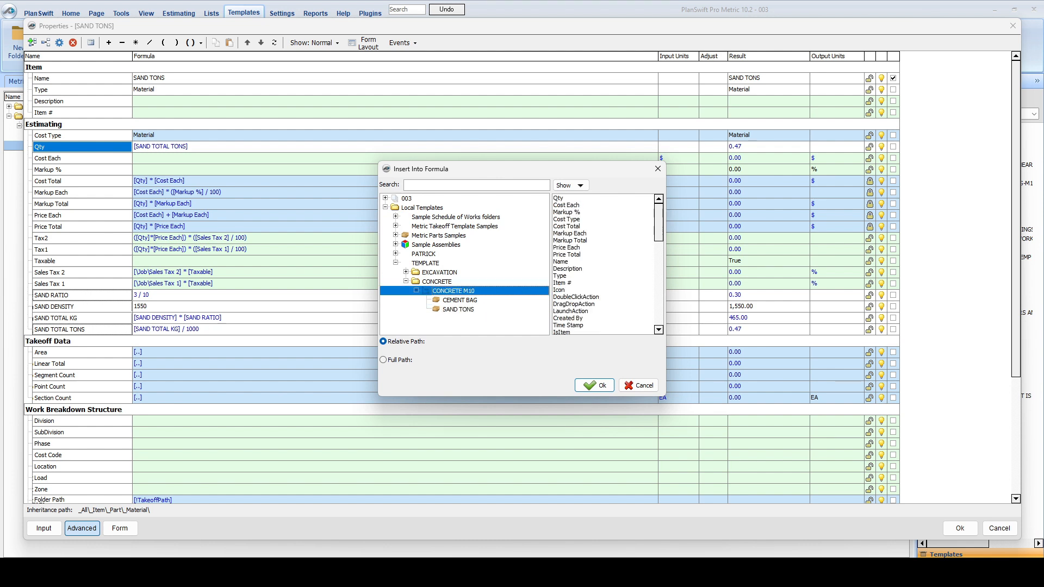
left_click(558, 198)
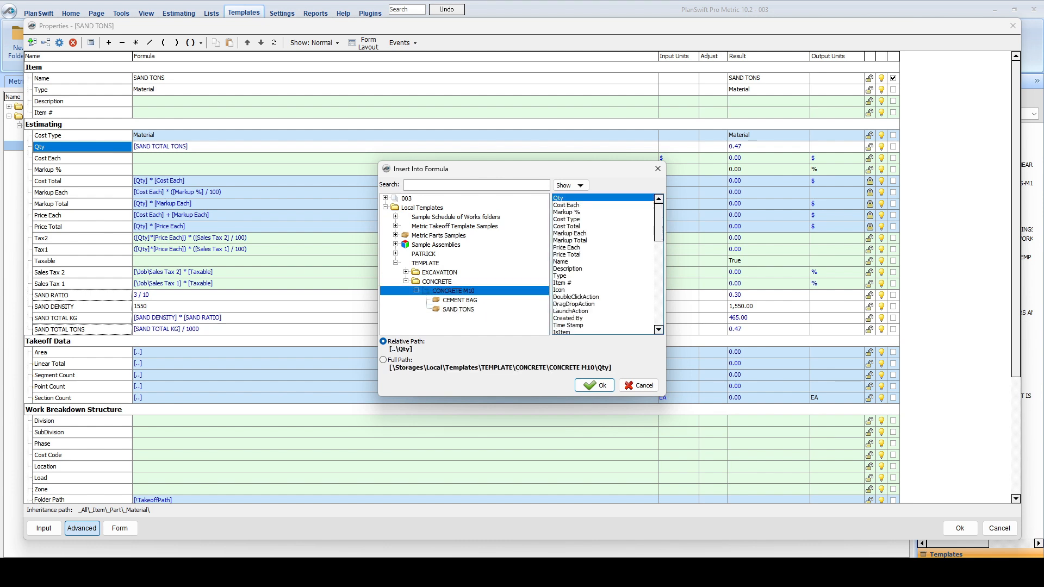
left_click(594, 385)
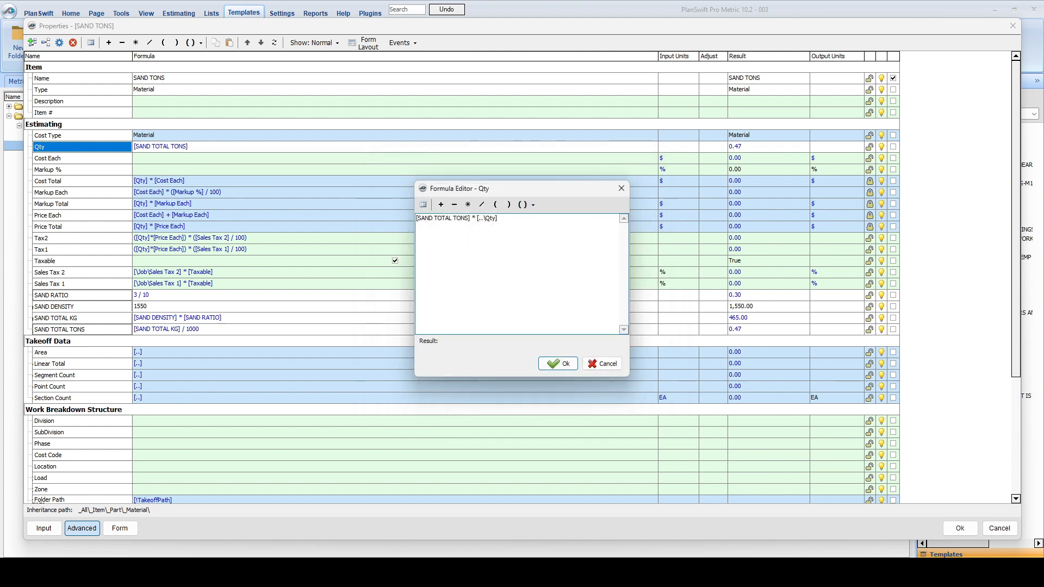
left_click(558, 363)
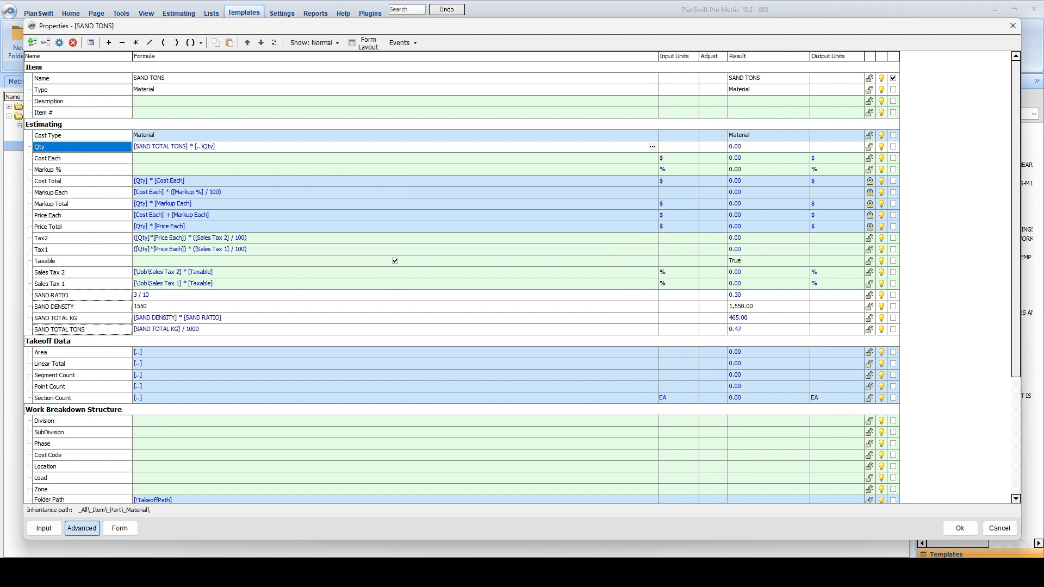
Set the input units of SAND TONS' Qty to EA and save the properties.
left_click(692, 147)
left_click(694, 147)
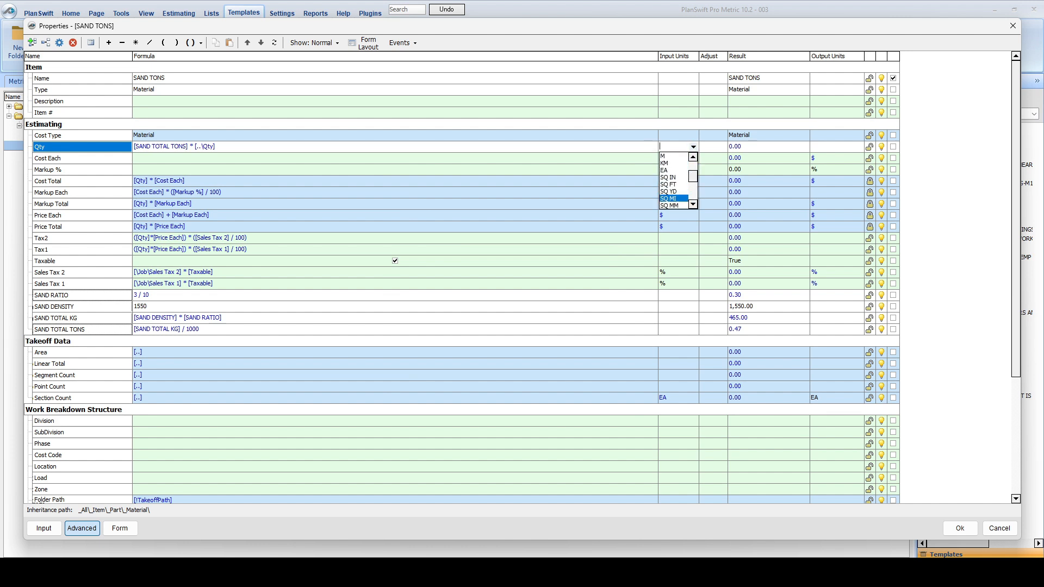
key("Up")
key("Up")
key("Up")
key("Up")
key("Return")
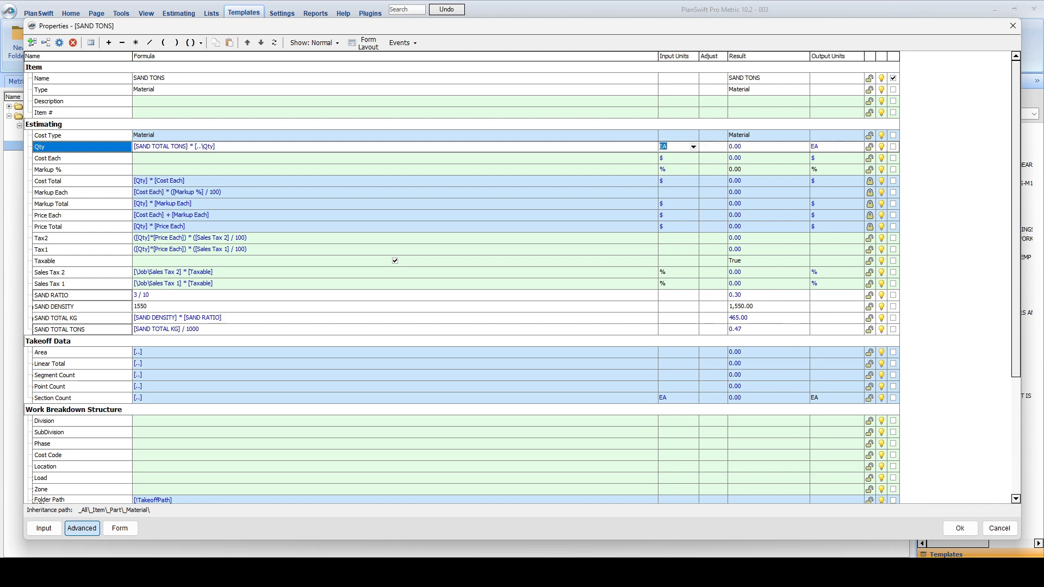
left_click(960, 528)
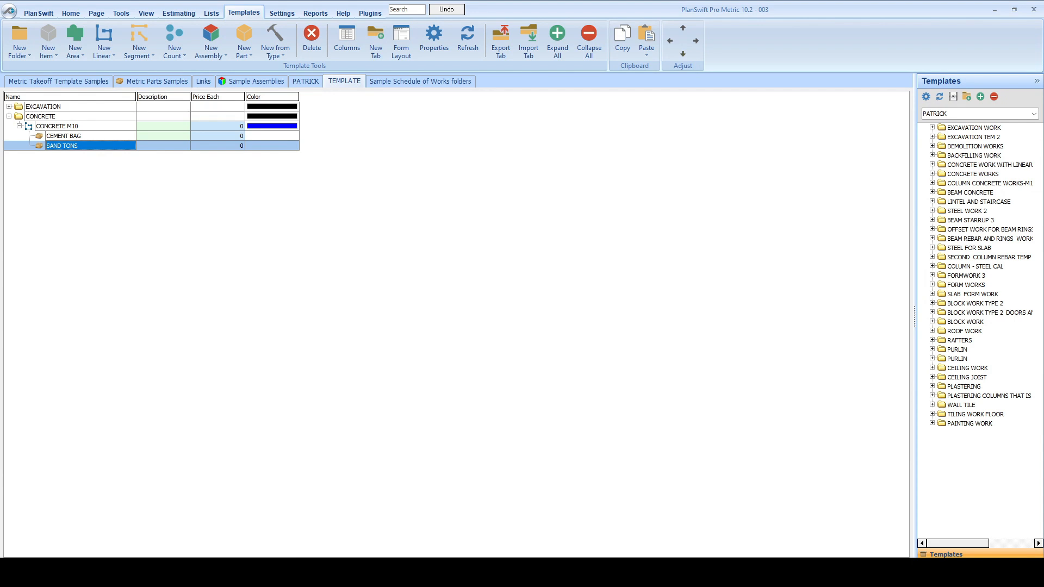
Create a material part named GRANITE TONS under CONCRETE M10.
left_click(244, 39)
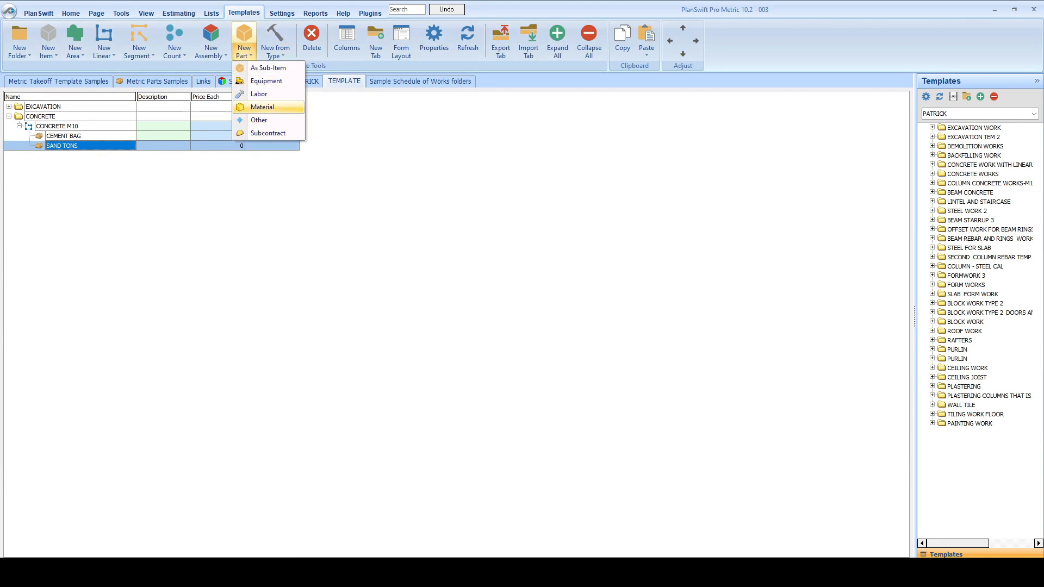
left_click(259, 119)
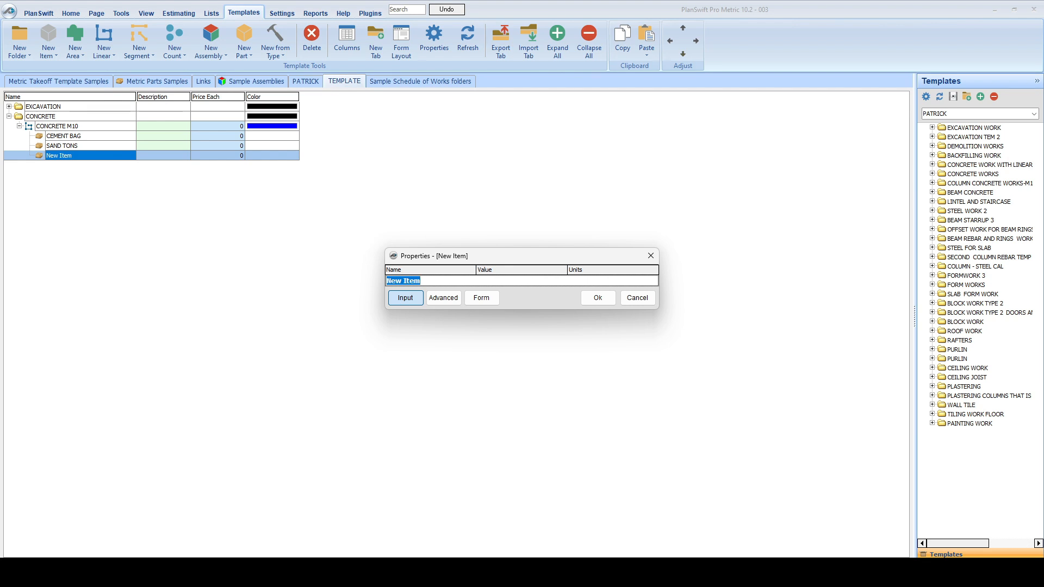
type("GRANITE TONS")
left_click(598, 297)
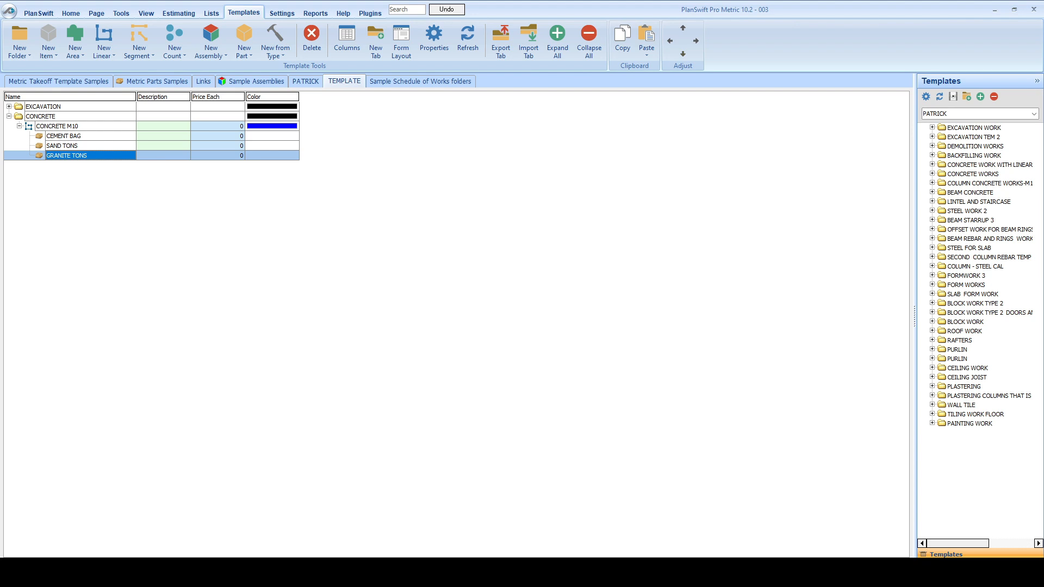
Add a number property named GRANITE RATIO to the Estimating group of the GRANITE TONS part.
key("Return")
left_click(443, 298)
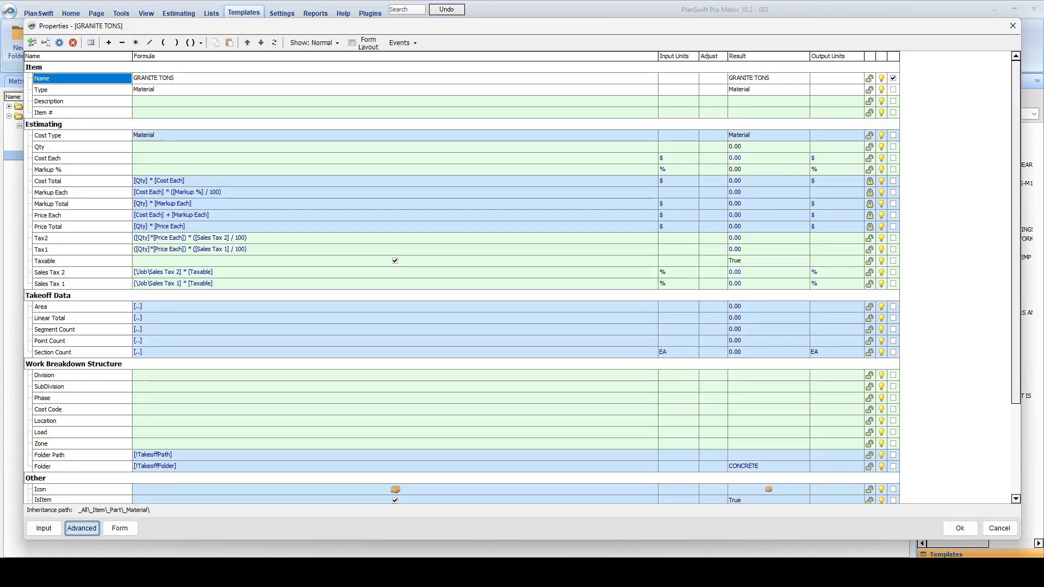
left_click(32, 43)
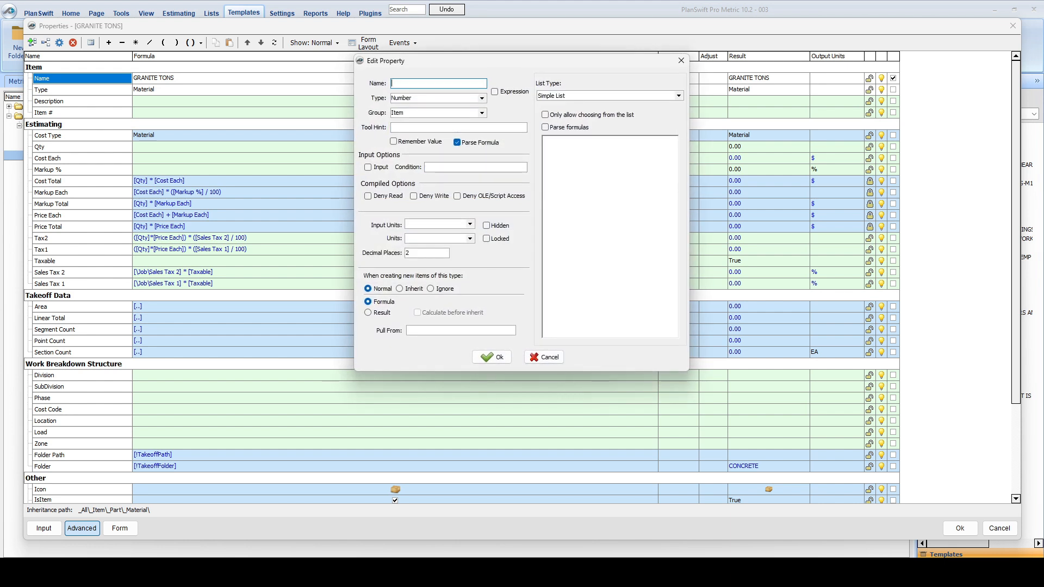
left_click(482, 113)
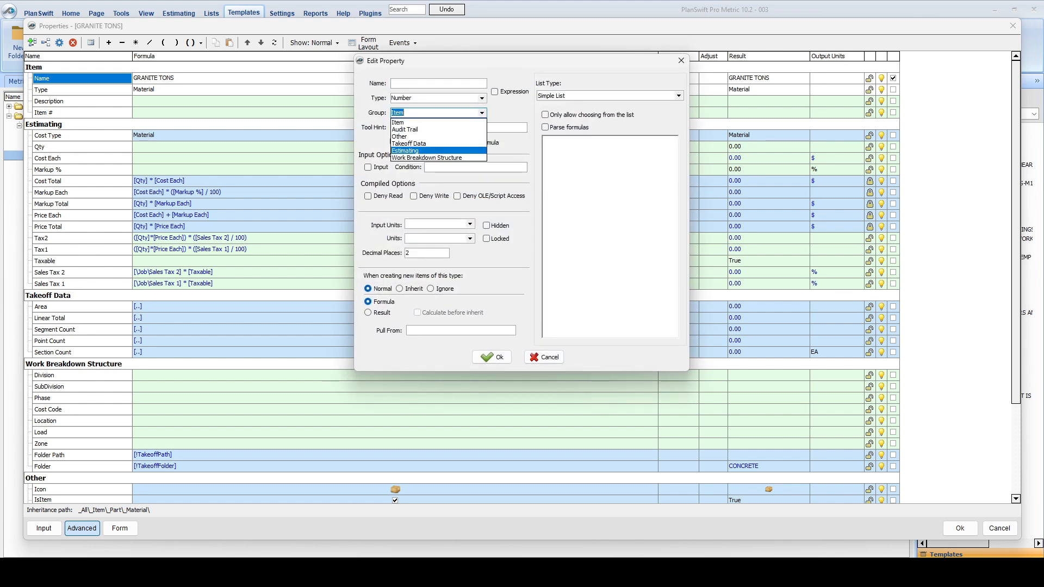
left_click(411, 151)
left_click(438, 84)
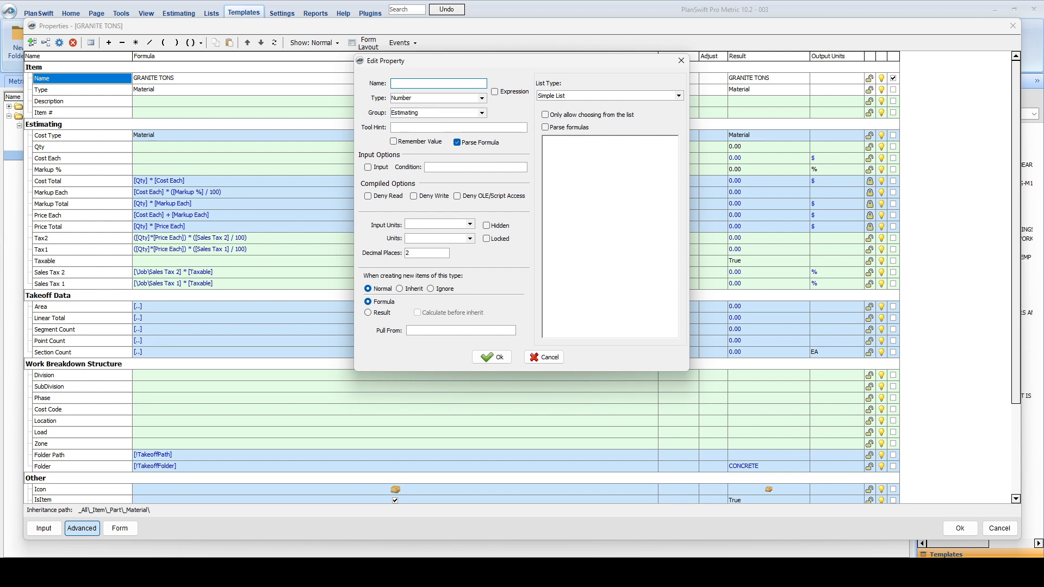
type("RATIONGRANITE")
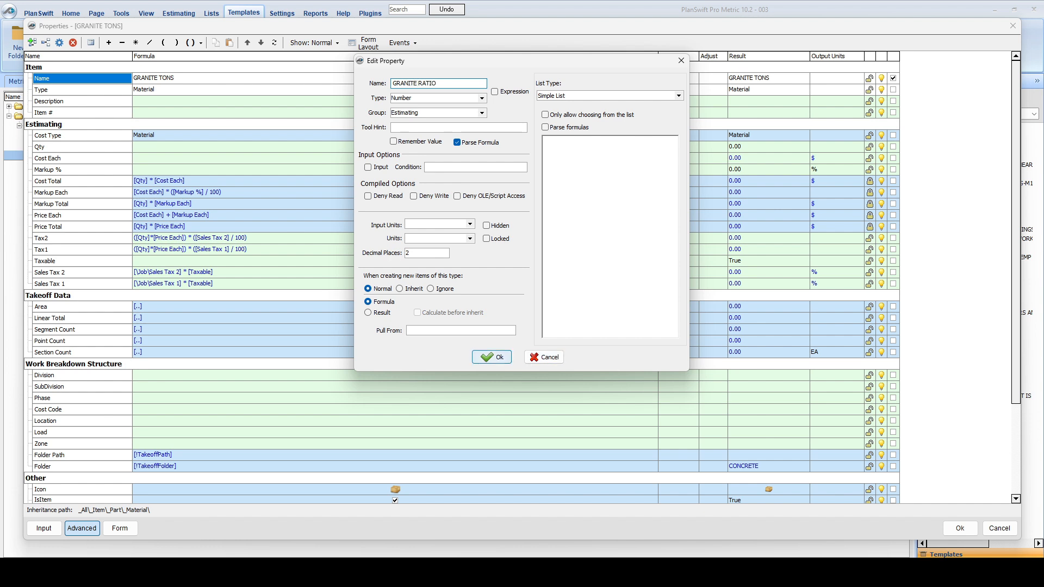
left_click(492, 357)
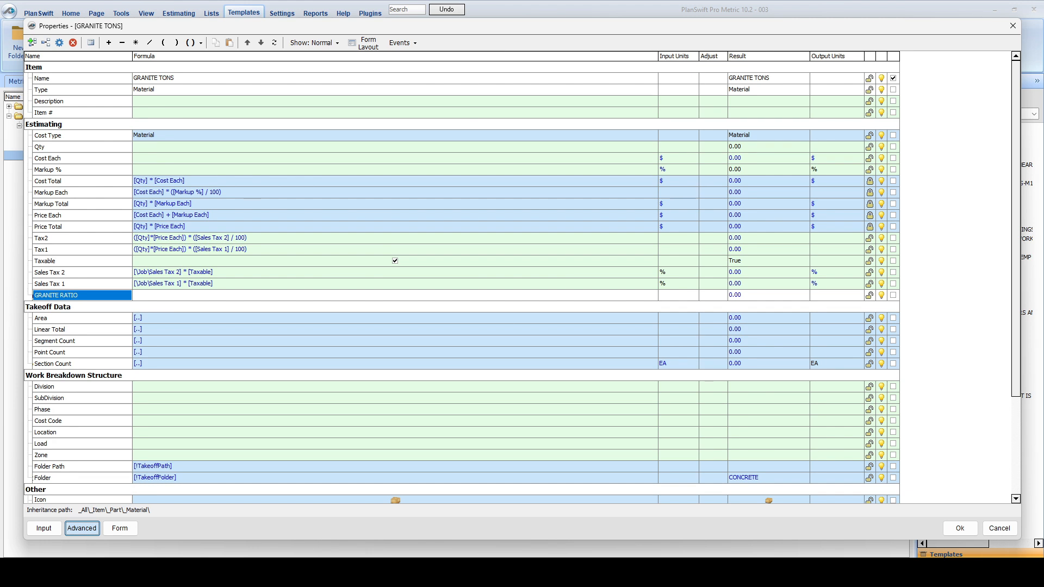
Add a number property named GRANITE DENSITY to the Estimating group of GRANITE TONS.
left_click(32, 42)
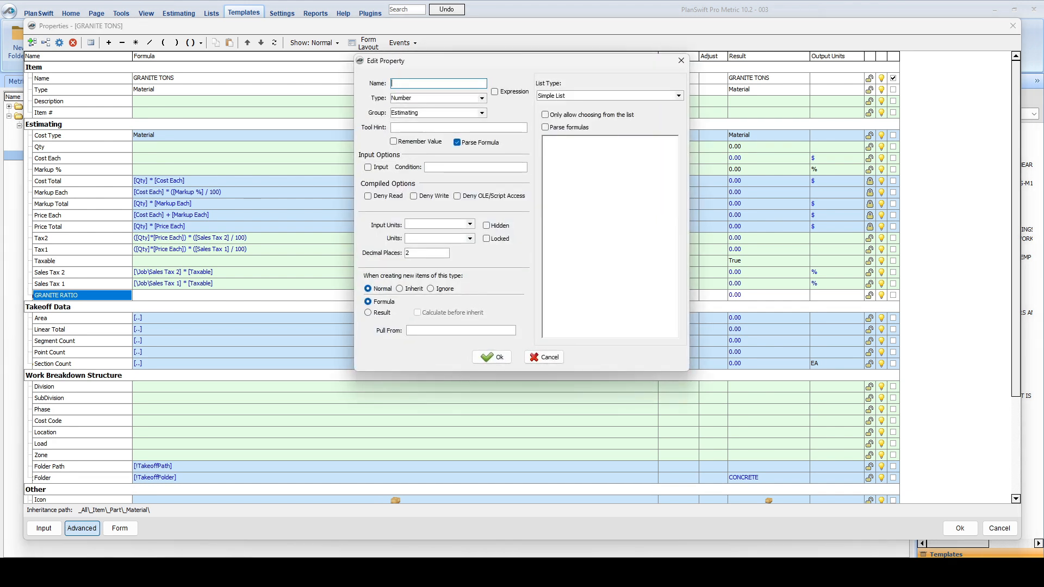
type("GRANITE DENS")
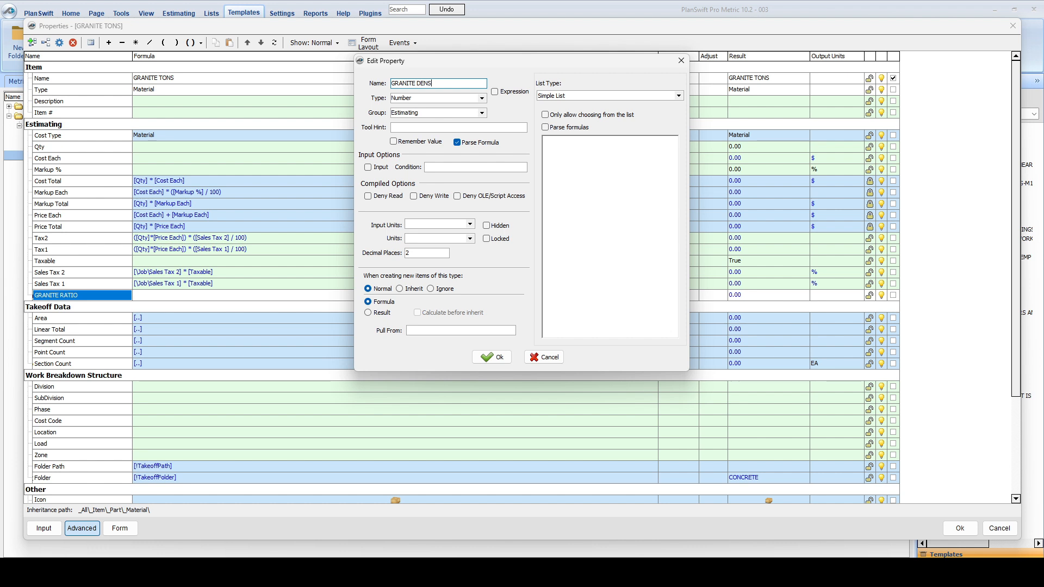
type("ITY")
key("Return")
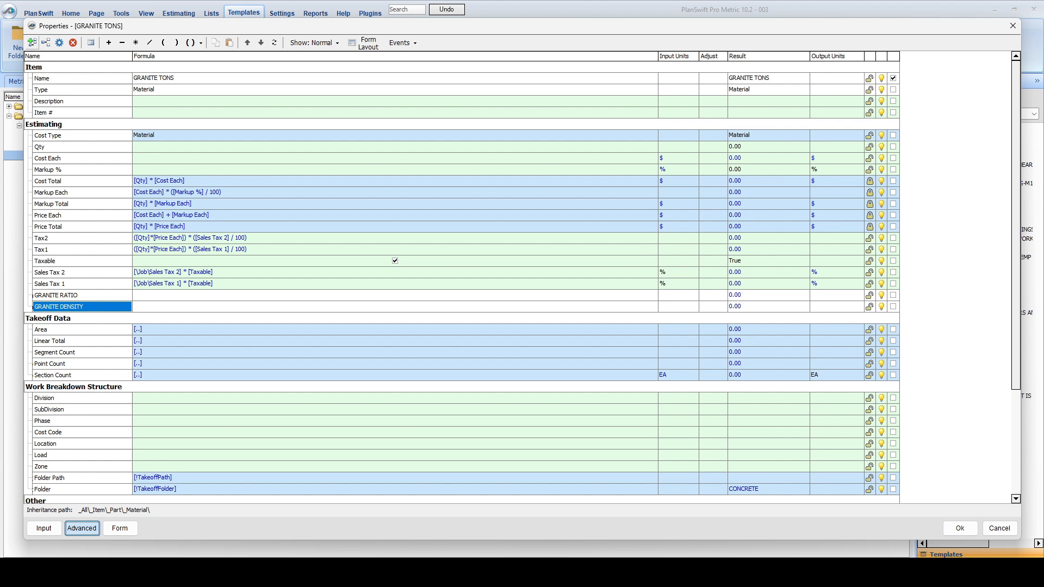
Add two number properties named GRANITE TOTAL KG and GRANITE TOTAL TONS to the Estimating group of GRANITE TONS.
key("Insert")
type("G")
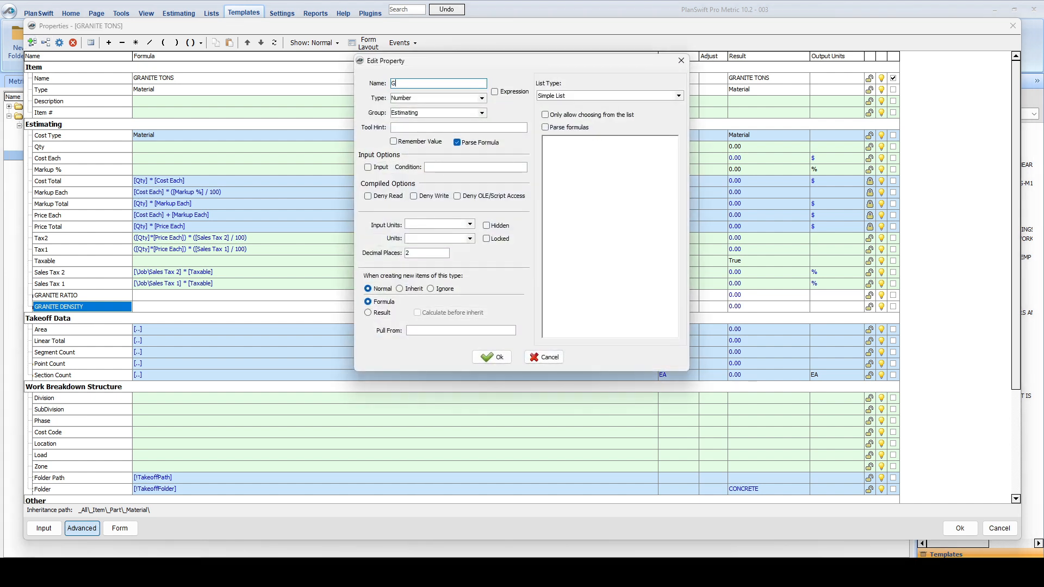
type("RANITE TOTAL KG")
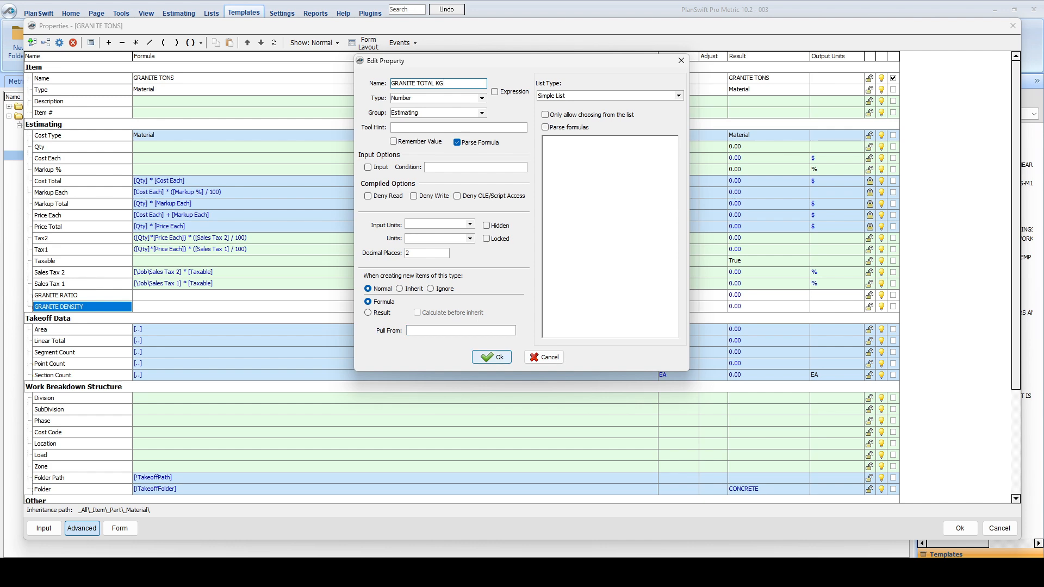
left_click(492, 357)
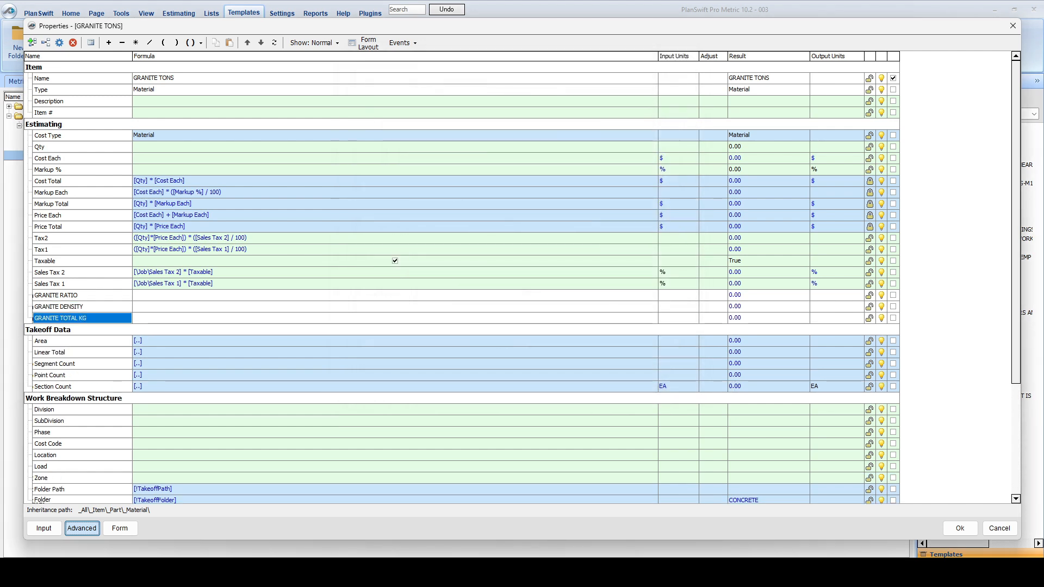
left_click(32, 42)
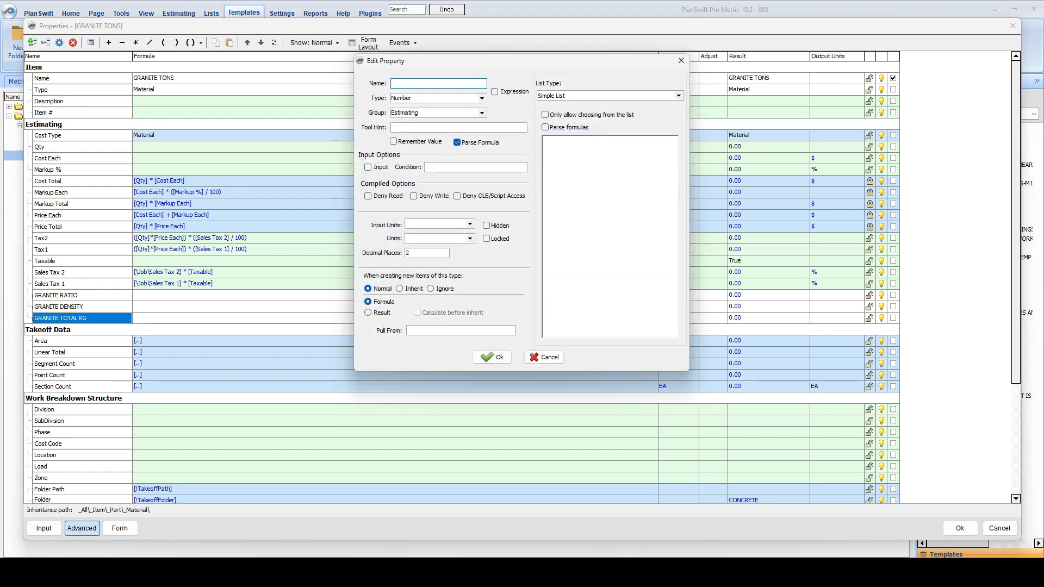
type("GRANITE TOTAL TONS")
left_click(492, 358)
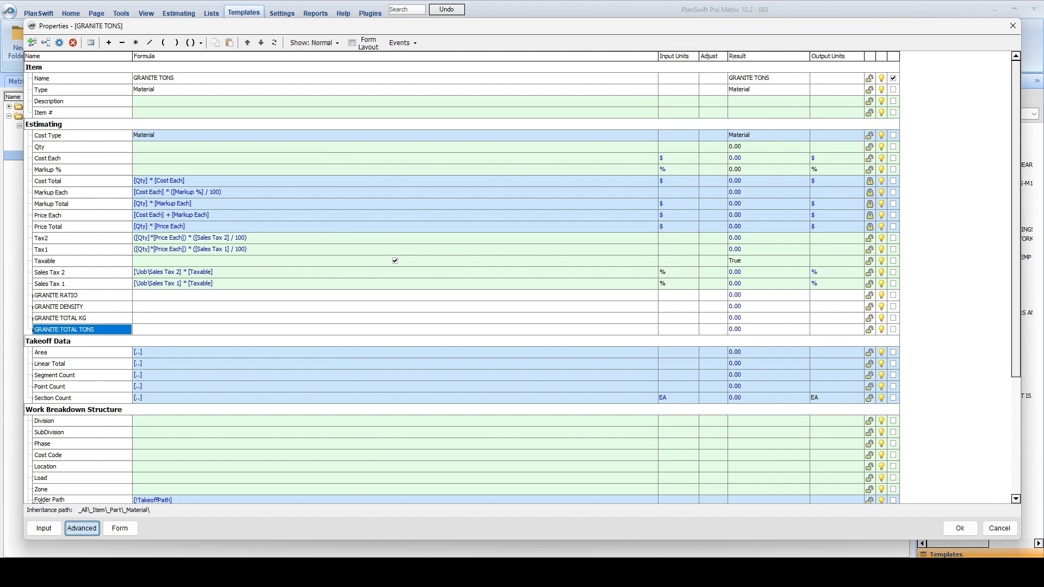
Check the M-10 mix ratio in pat.pdf and set the GRANITE RATIO formula to 6 / 10.
left_click(136, 295)
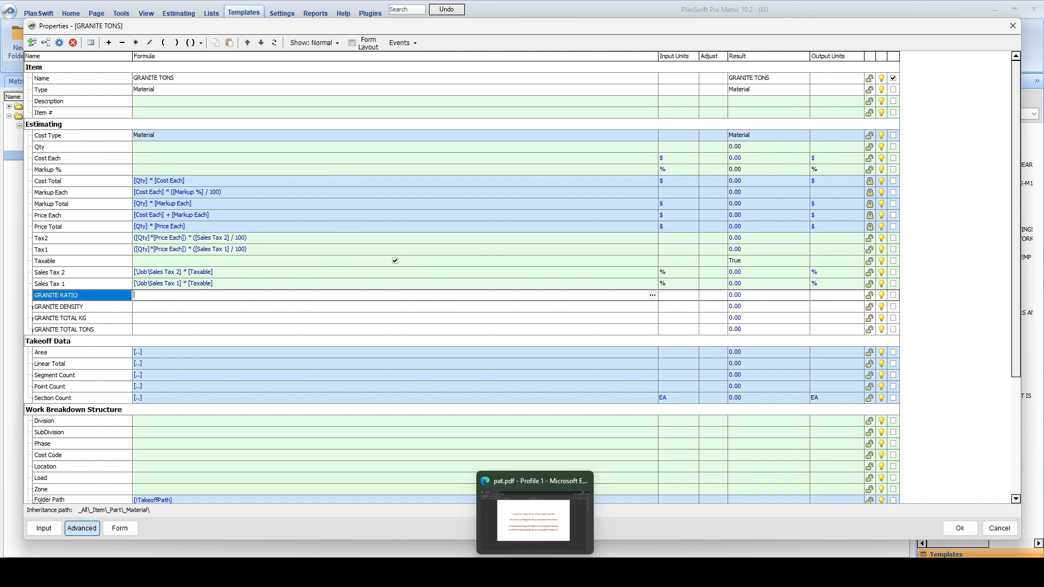
mouse_move(535, 572)
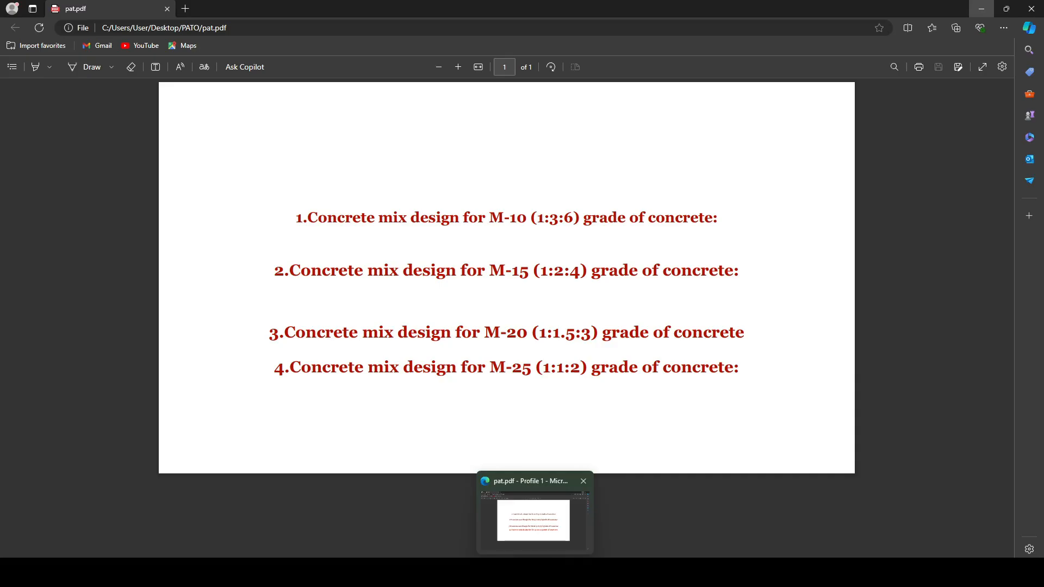
left_click(535, 514)
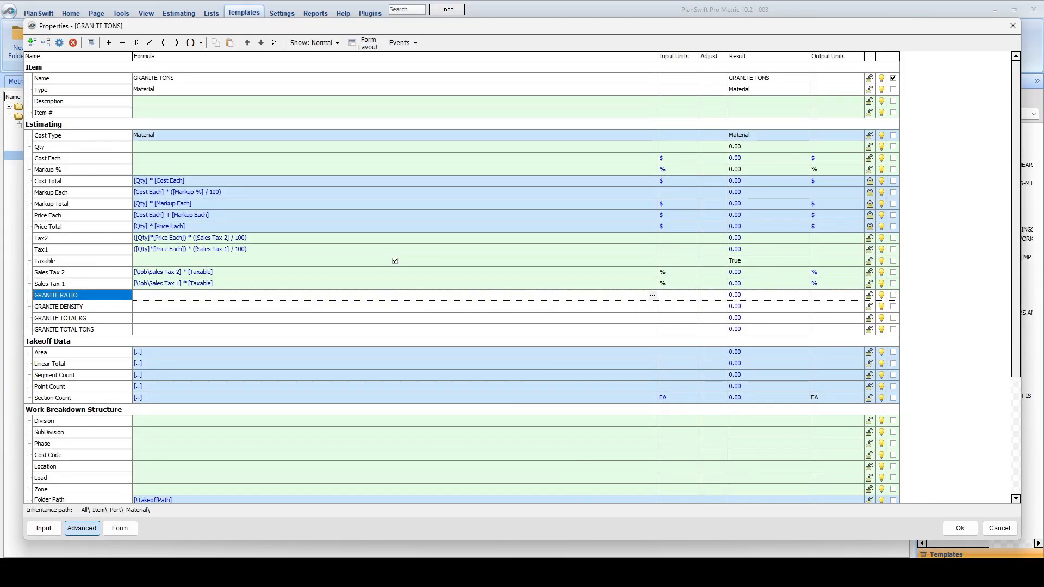
type("6")
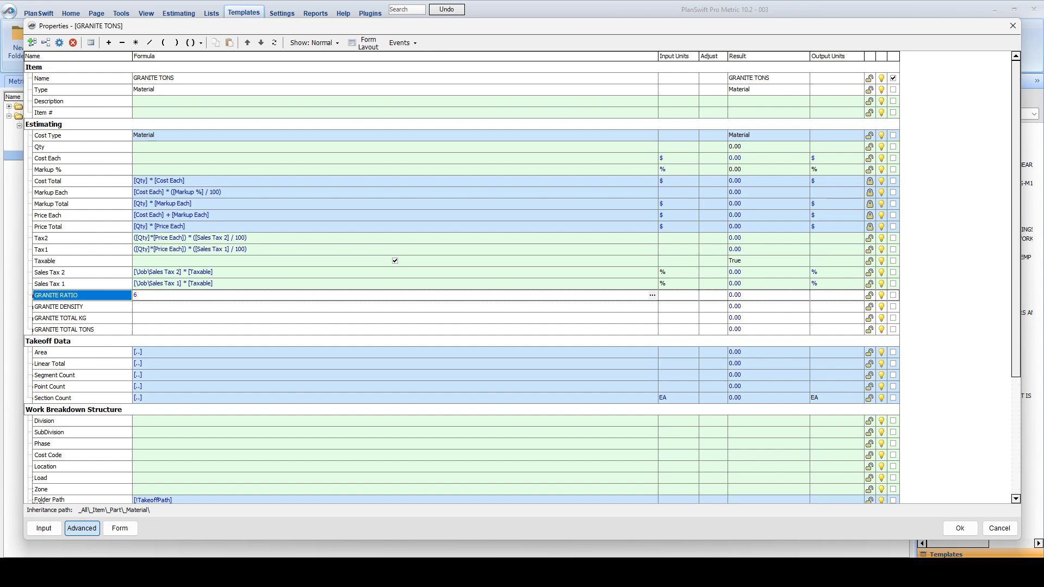
left_click(149, 42)
type("10")
key("Return")
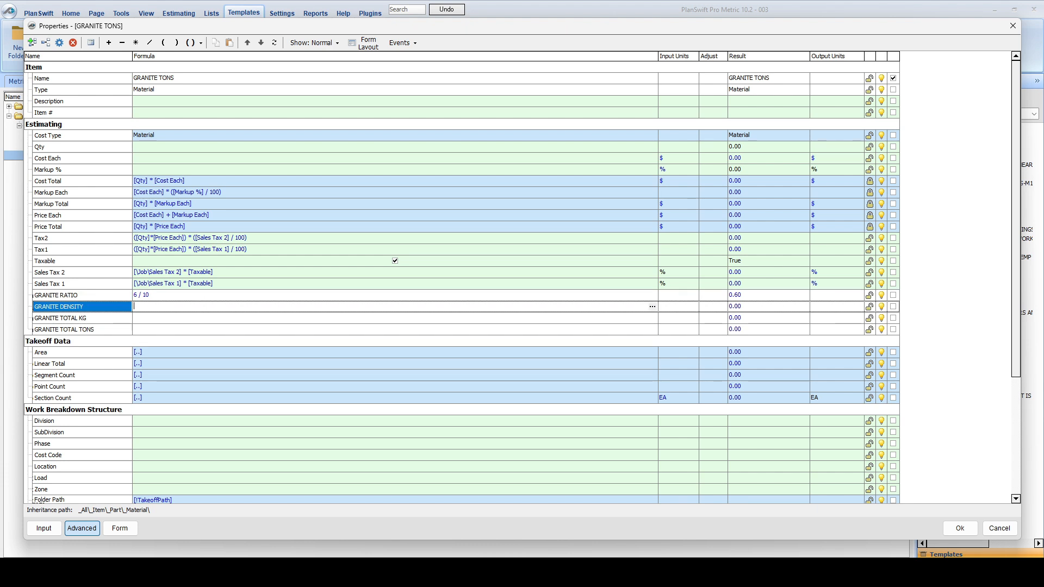
Set the GRANITE DENSITY formula to 2800.
type("2")
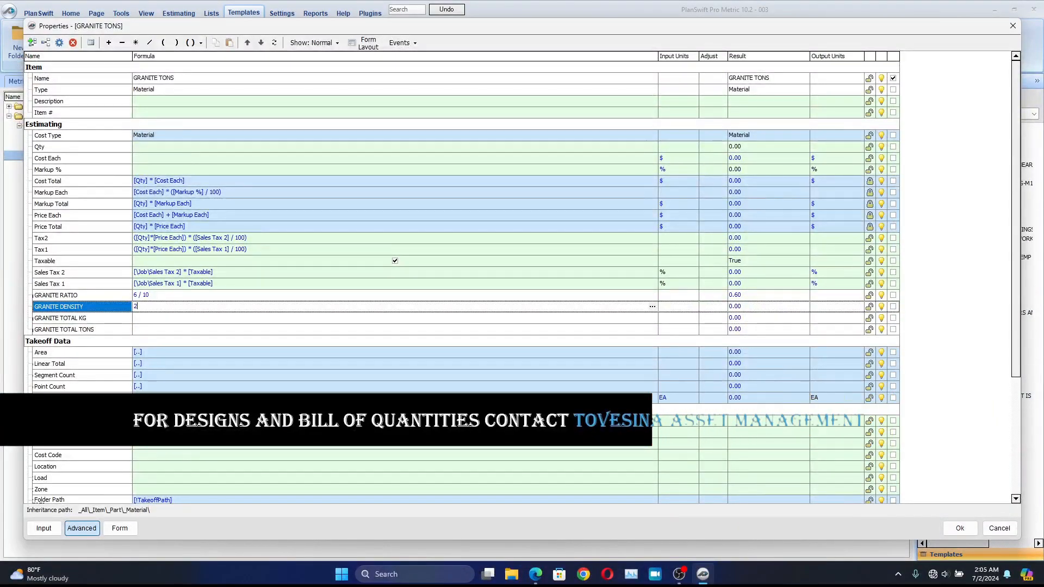
type("800")
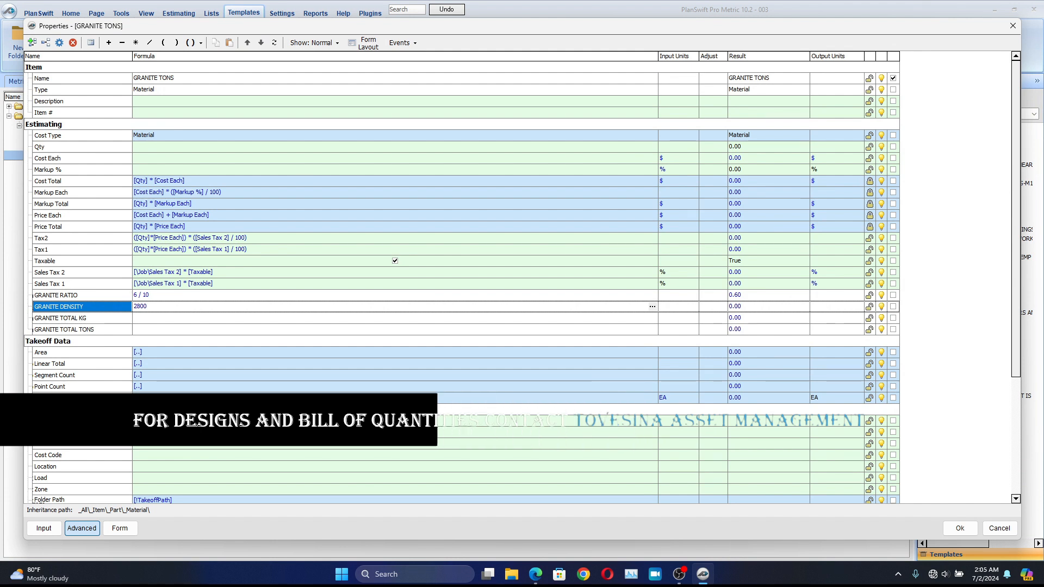
key("Return")
Set the GRANITE TOTAL KG formula to [GRANITE DENSITY] * [GRANITE RATIO] using property references.
left_click(395, 318)
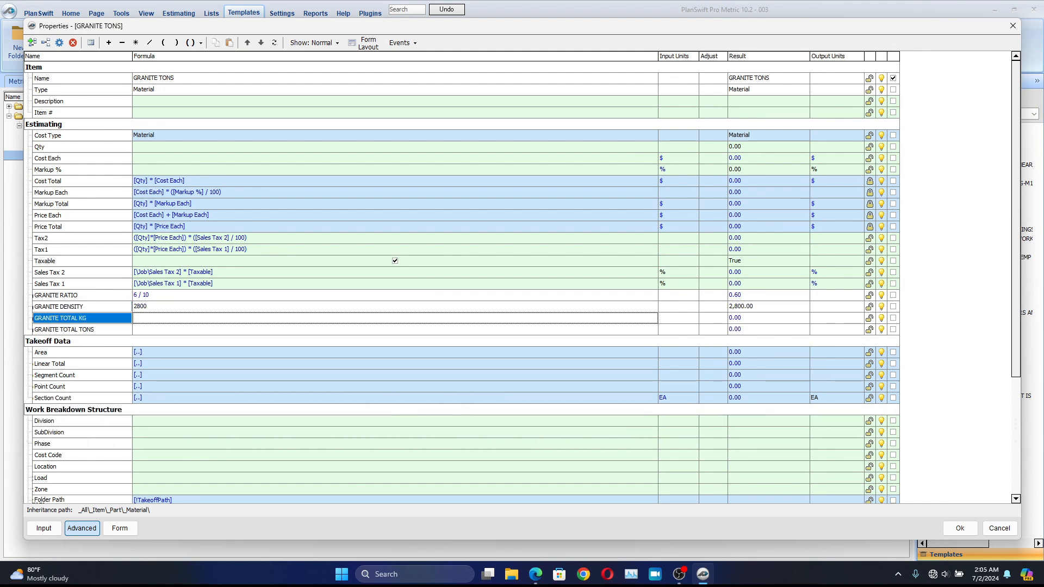
double_click(59, 306)
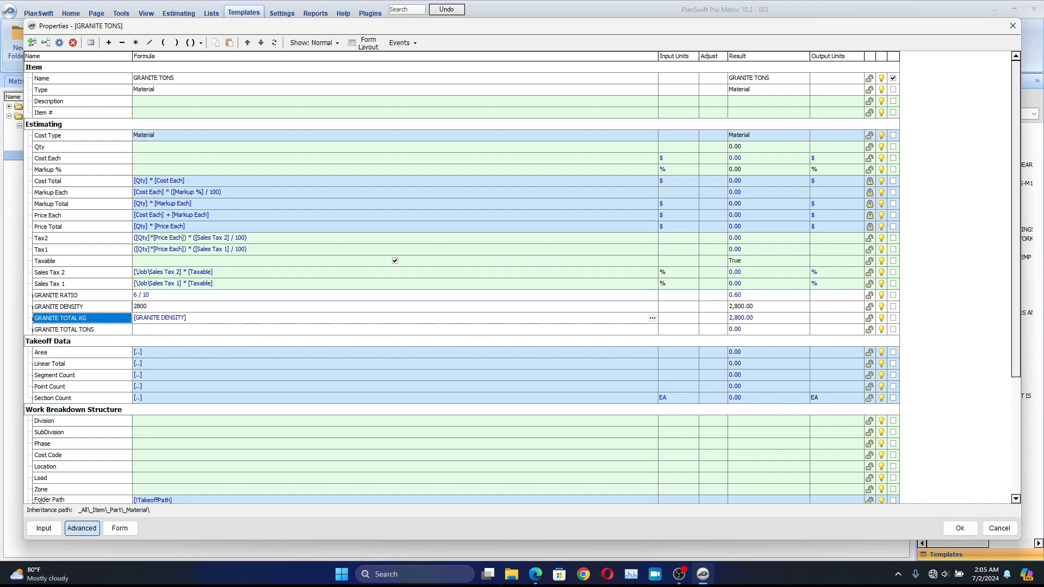
left_click(135, 42)
double_click(56, 296)
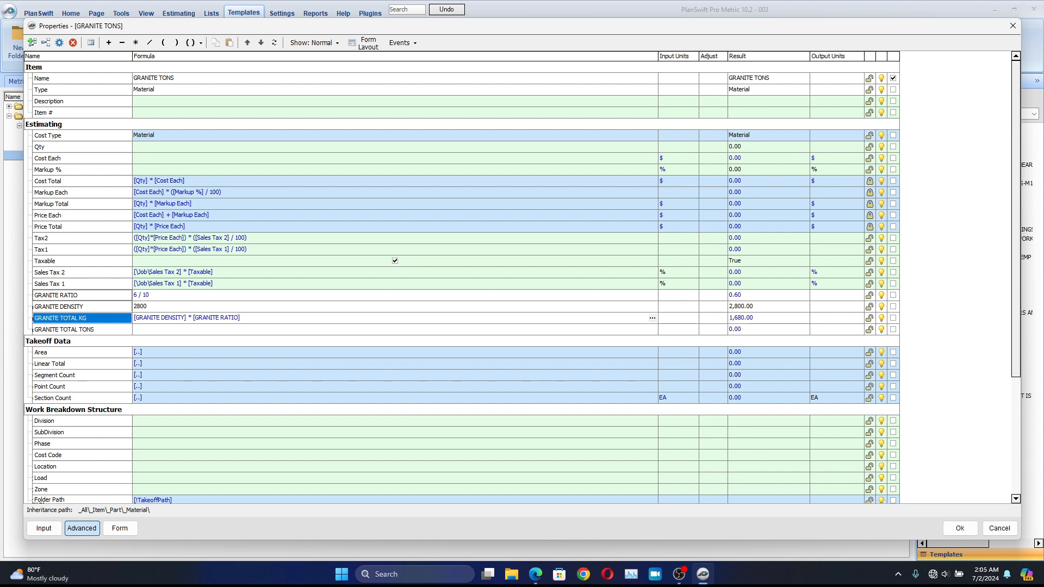
Set the GRANITE TOTAL TONS formula to [GRANITE TOTAL KG] / 1000.
left_click(217, 329)
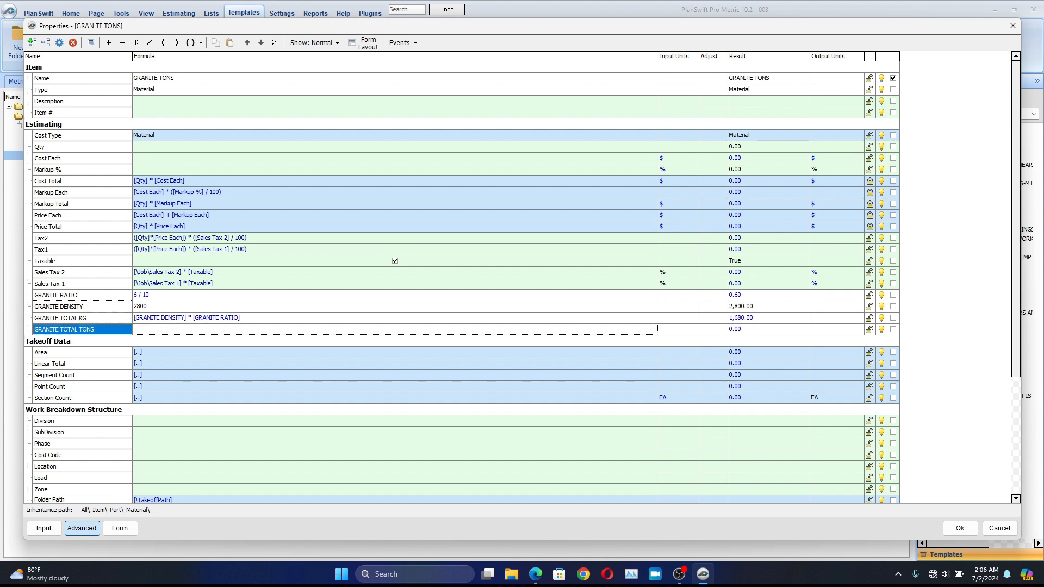
double_click(60, 318)
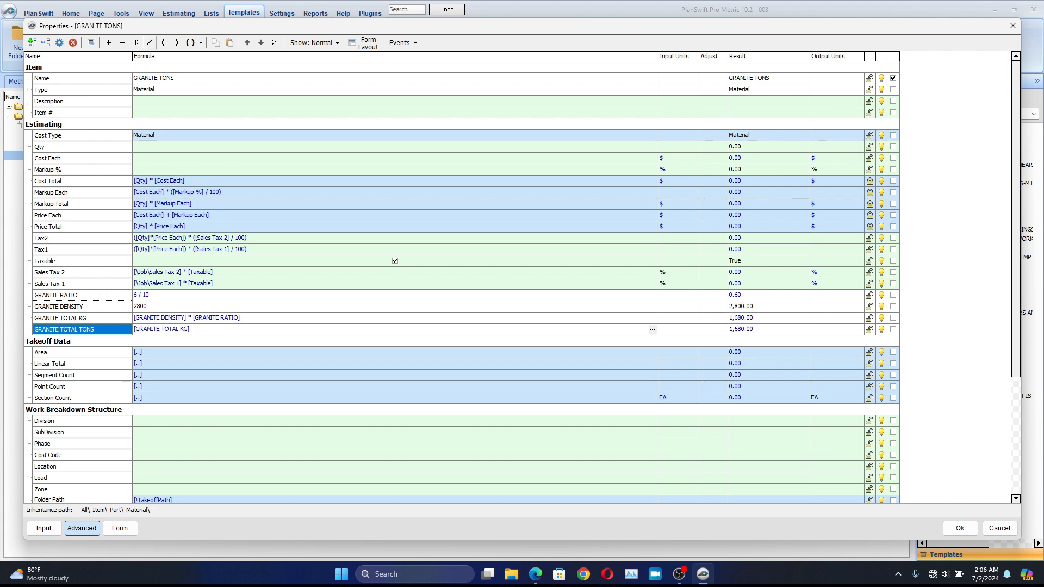
left_click(150, 43)
type("100")
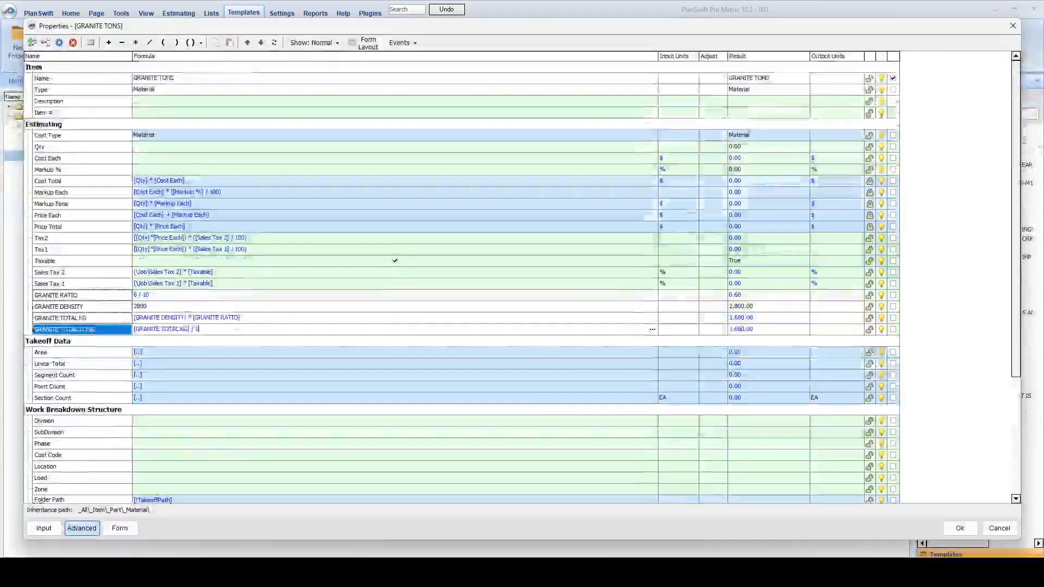
type("0")
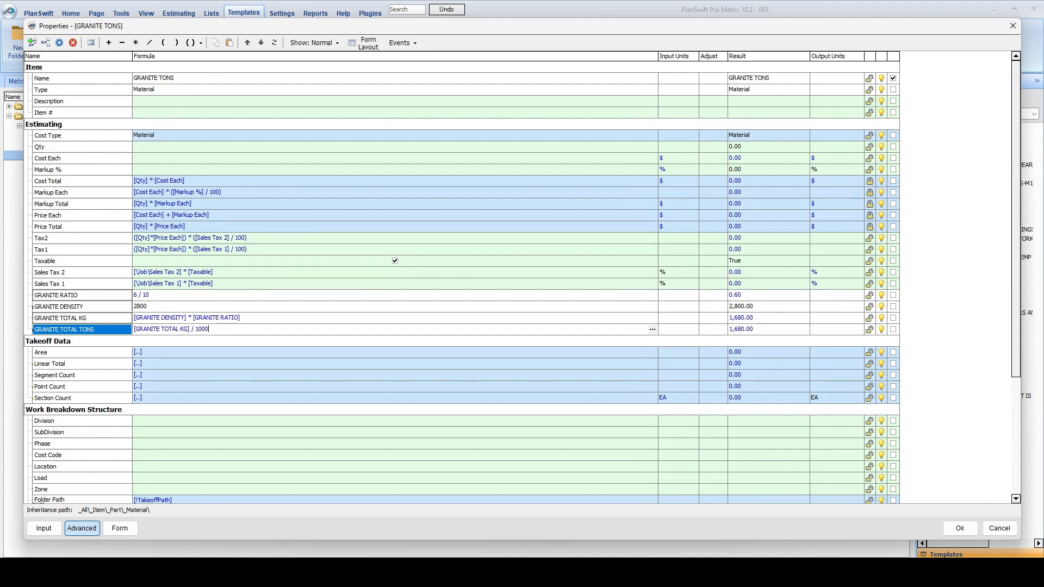
key("Return")
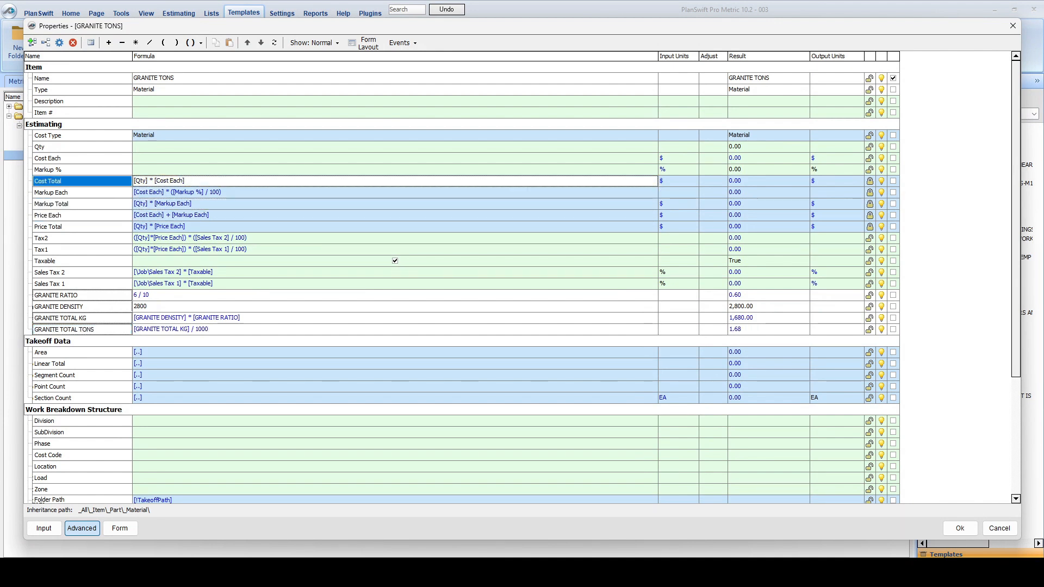
Set the GRANITE TONS Qty formula to [GRANITE TOTAL TONS] * [..\Qty], referencing the Qty of the parent CONCRETE M10.
left_click(185, 146)
left_click_drag(64, 329, 185, 147)
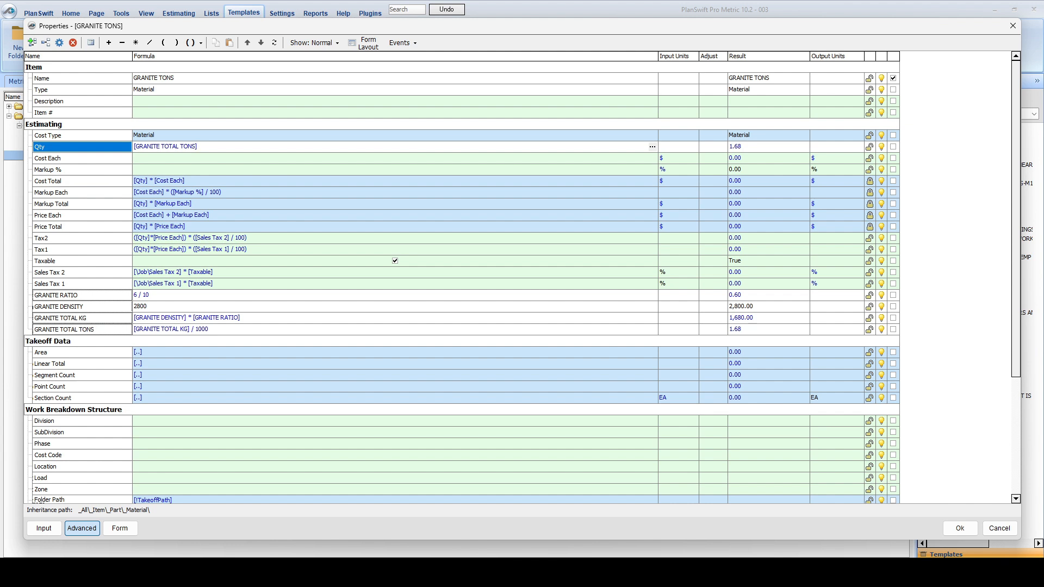
left_click(652, 147)
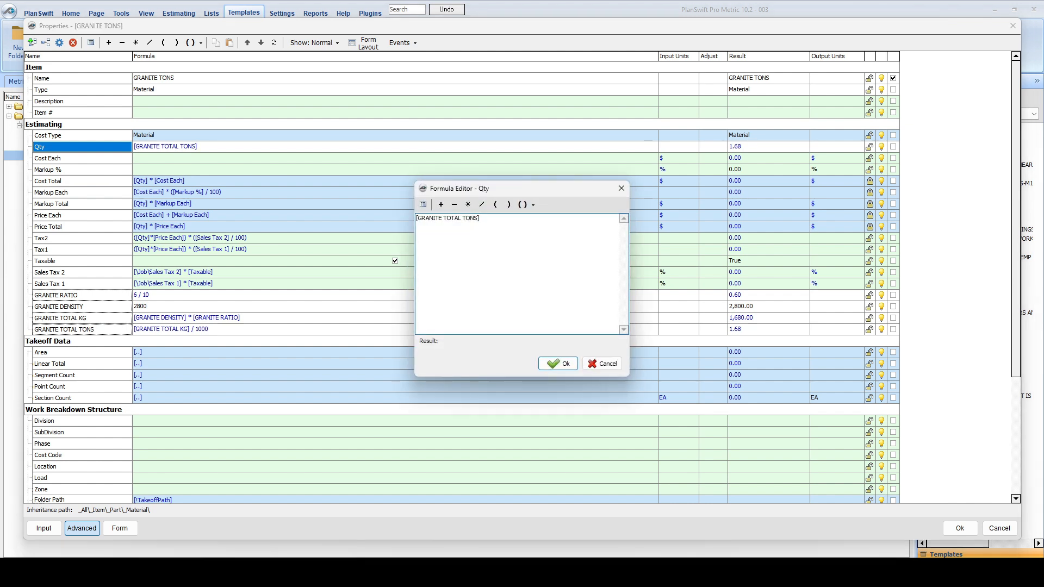
left_click(467, 205)
left_click(423, 204)
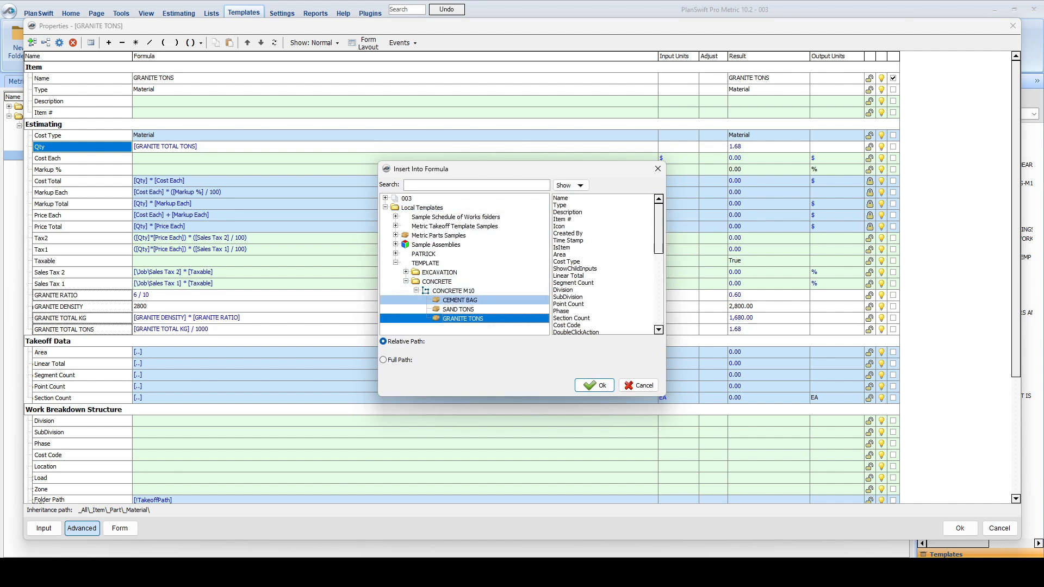
left_click(454, 291)
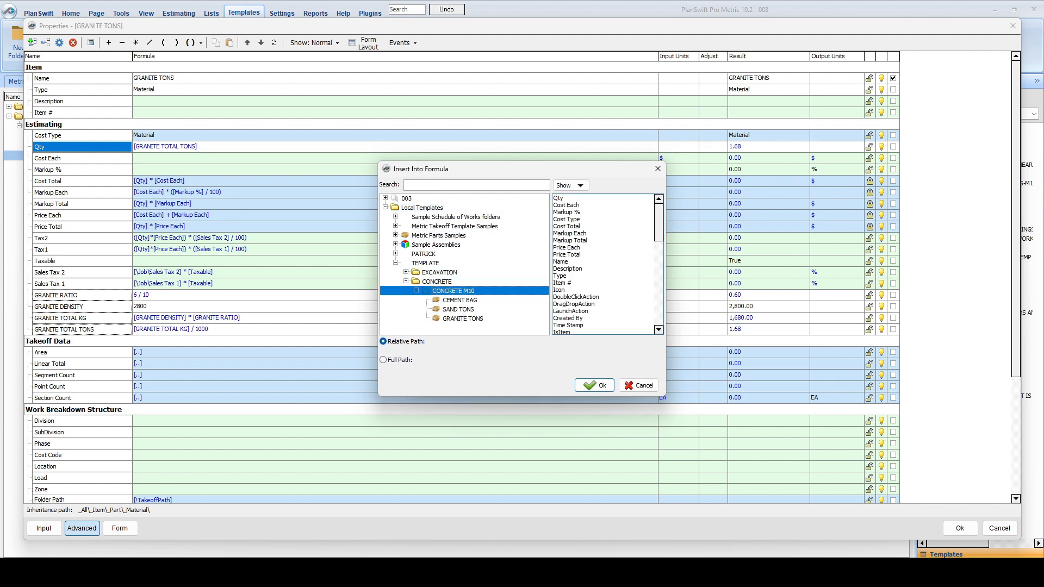
left_click(559, 198)
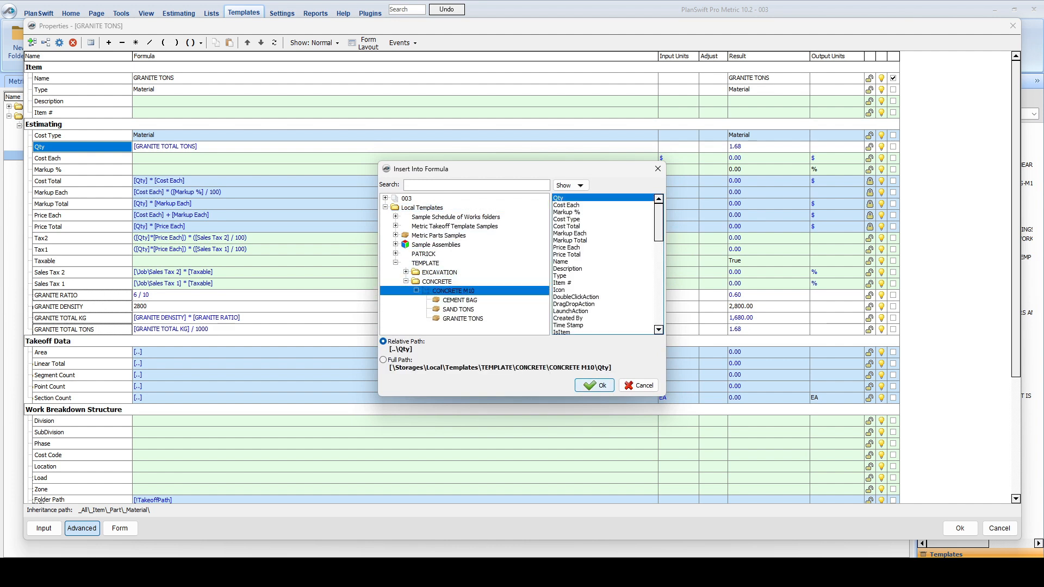
left_click(594, 386)
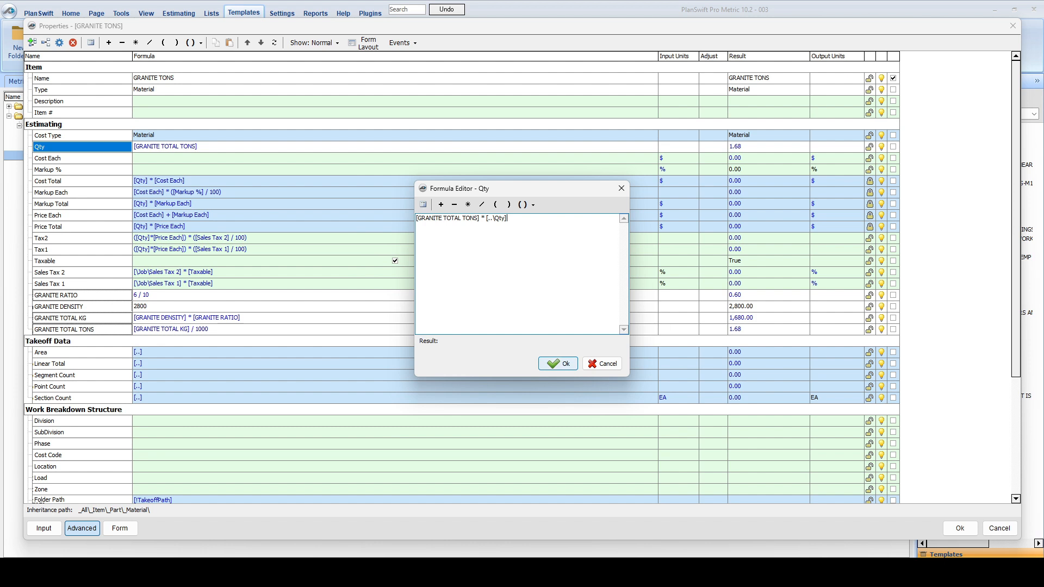
left_click(558, 364)
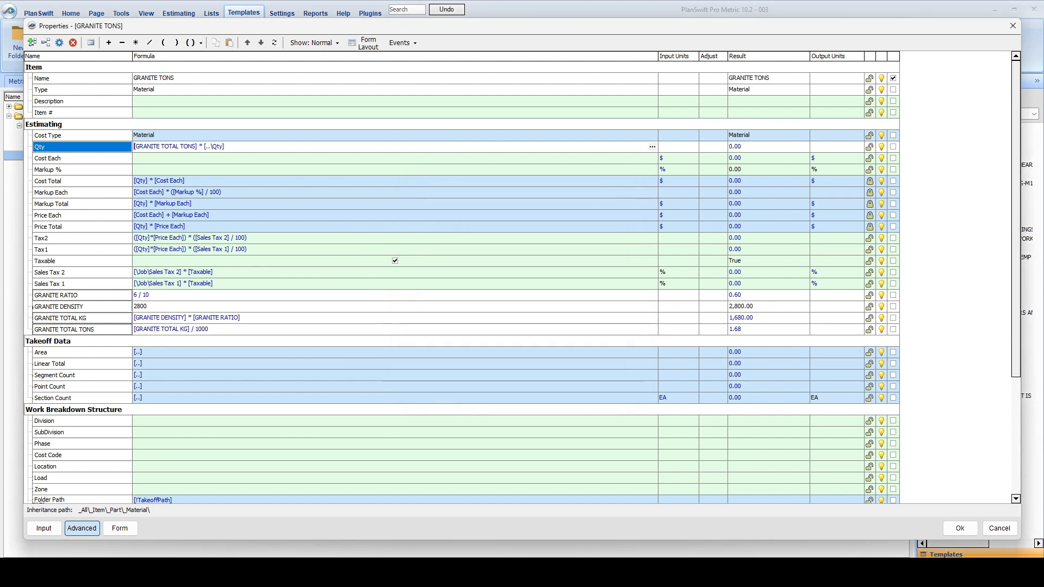
Set the input units of the GRANITE TONS Qty to EA and save the part's properties.
left_click(691, 147)
left_click(693, 147)
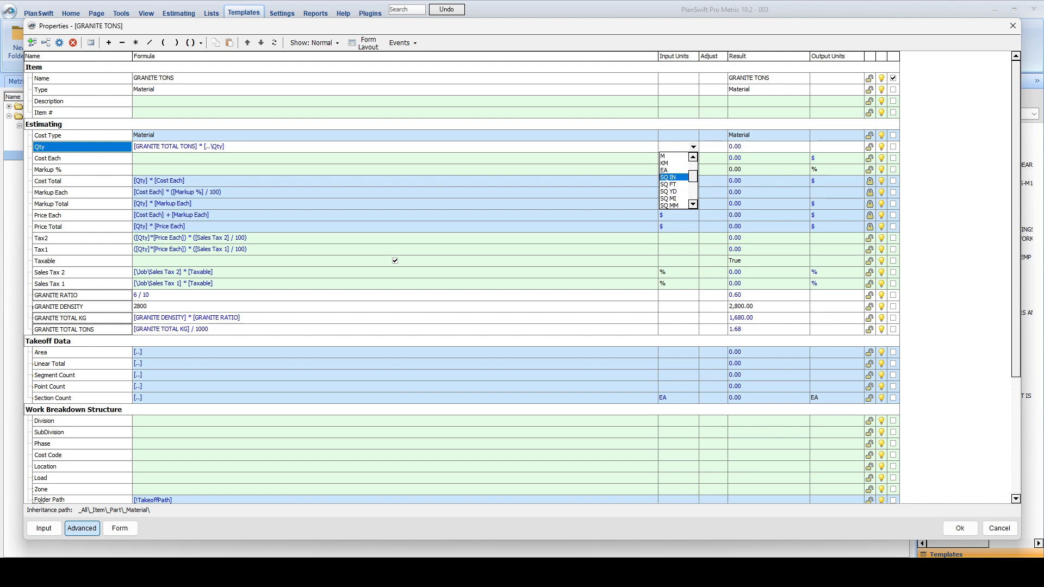
left_click(666, 173)
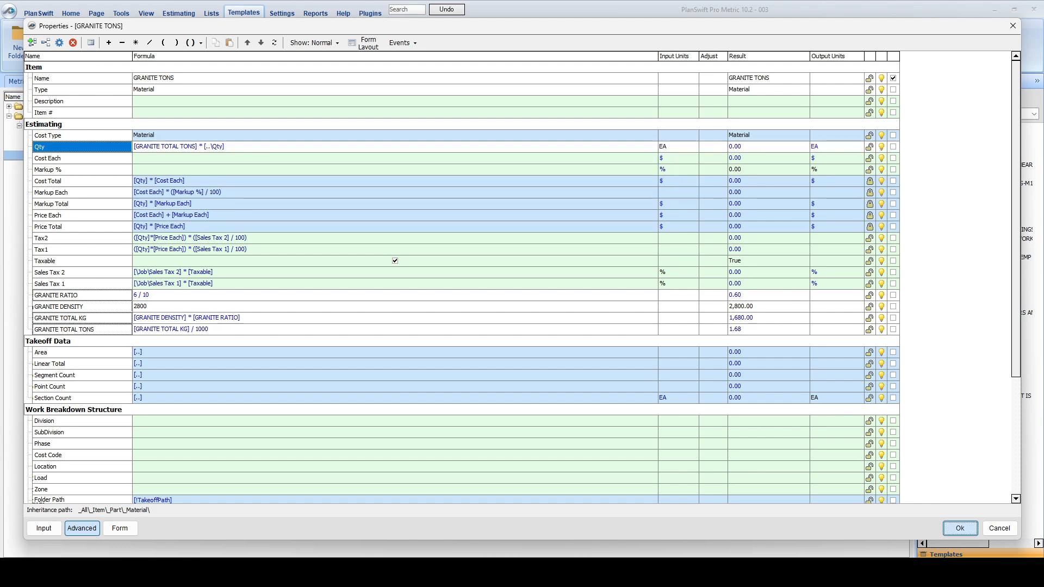
left_click(960, 529)
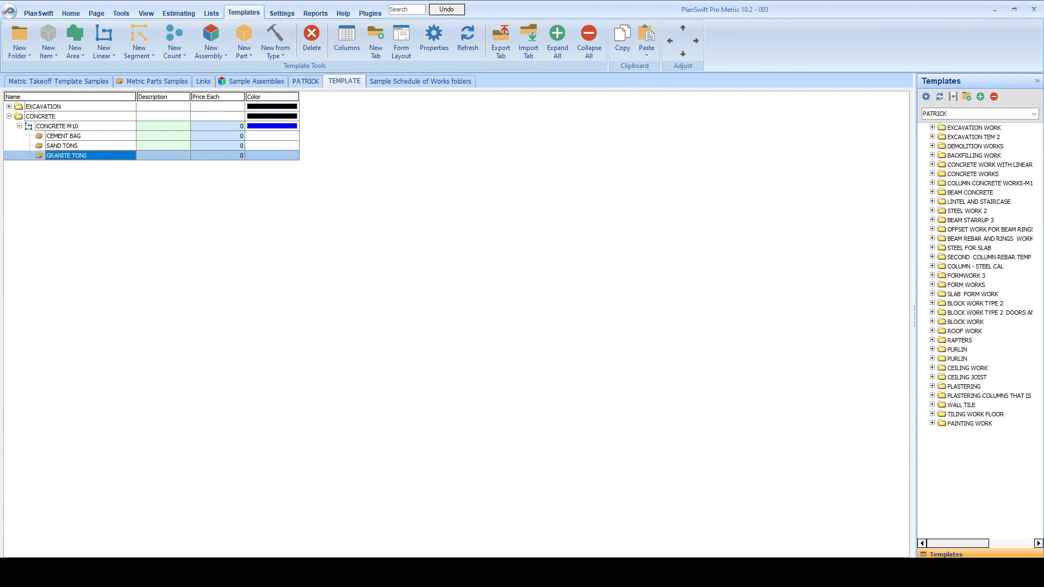
Collapse the CONCRETE template folder, return to the takeoff view and show the CONCRETE folder of the TEMPLATE set there.
left_click(19, 126)
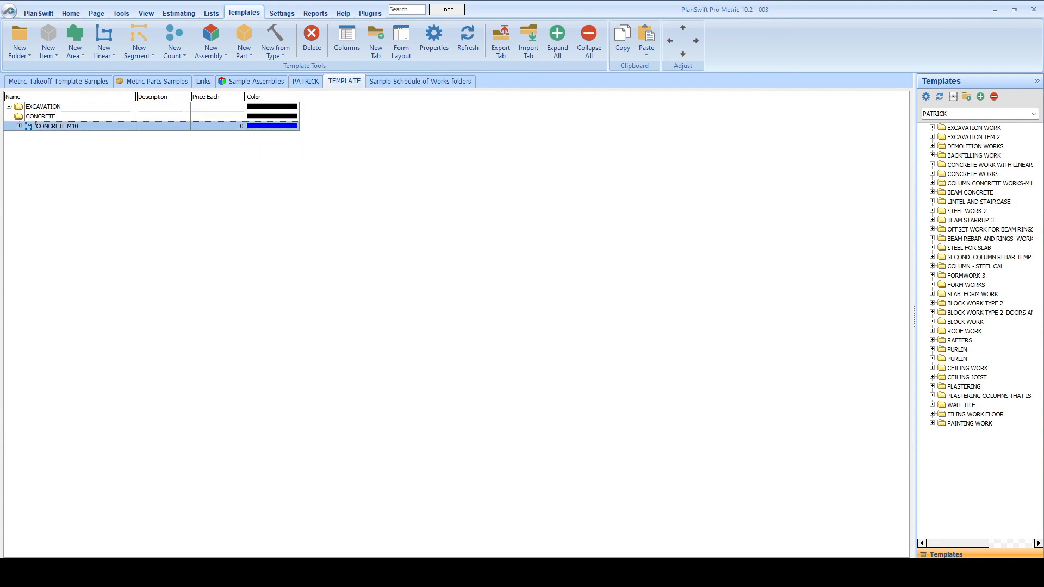
left_click(8, 117)
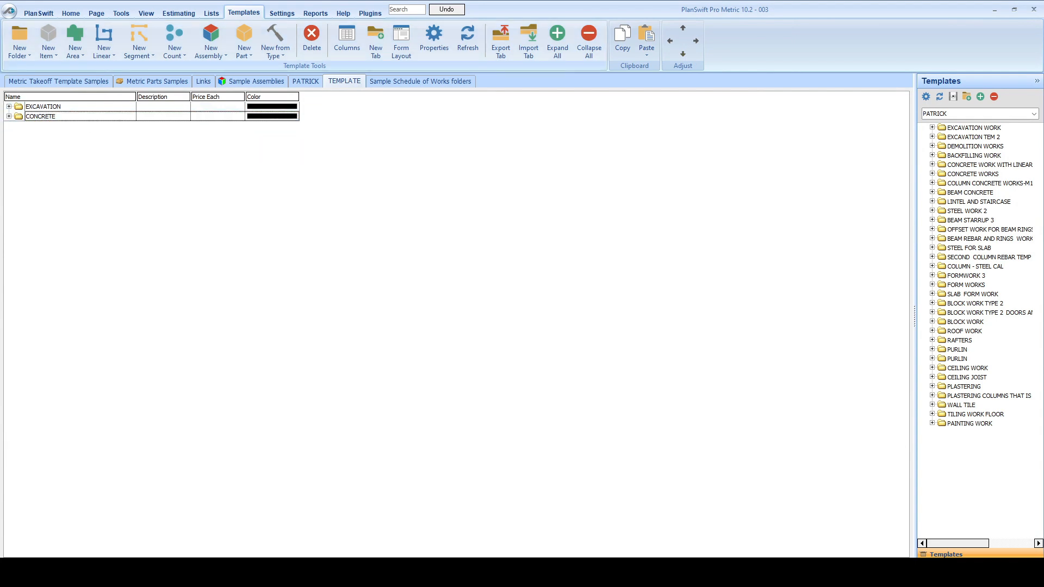
left_click(70, 13)
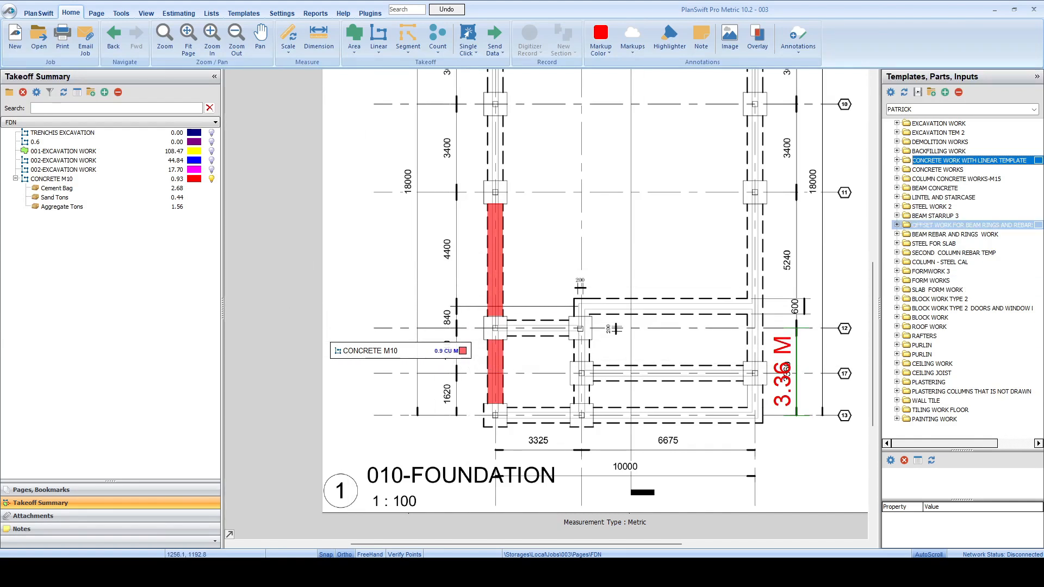
left_click(1034, 109)
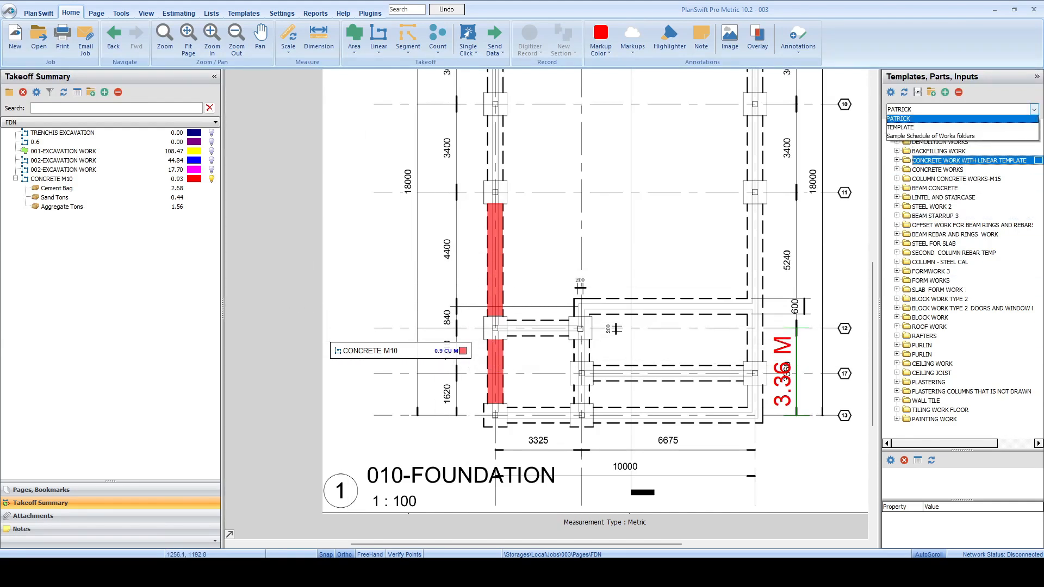
left_click(924, 155)
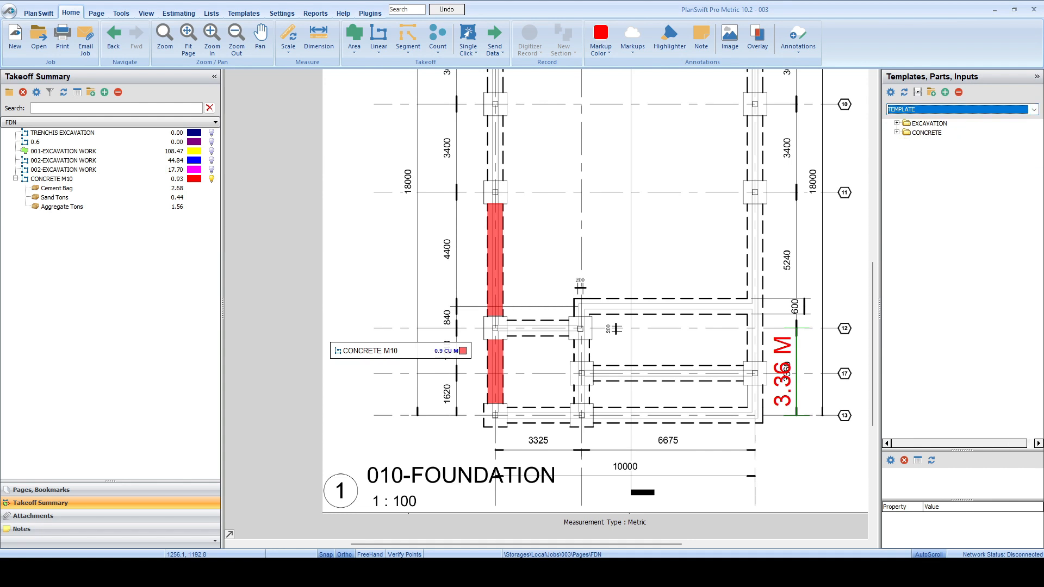
left_click(896, 132)
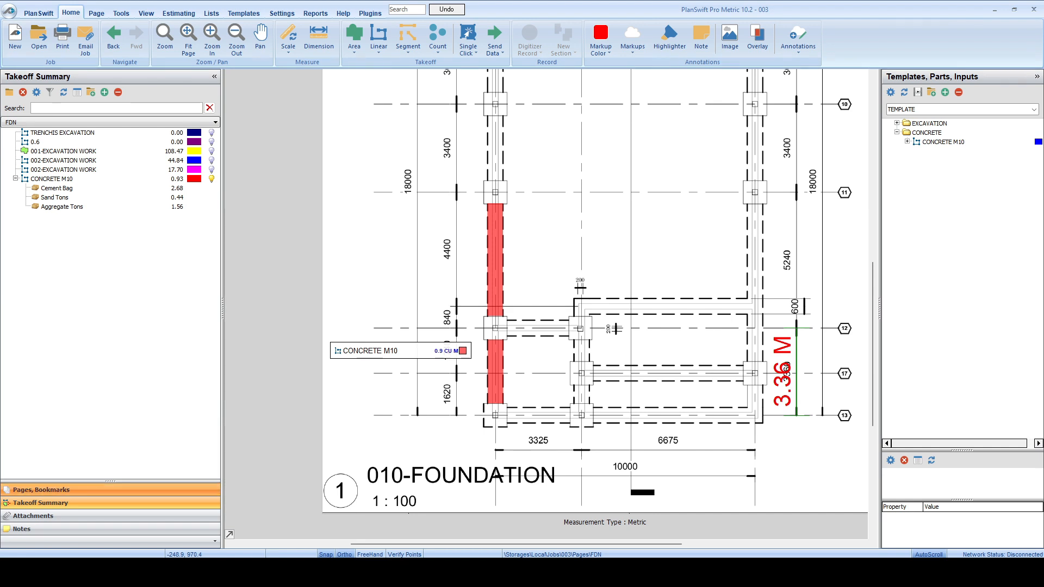
Open the SECTION1 page and examine the width and depth dimensions of the foundation footing.
left_click(42, 489)
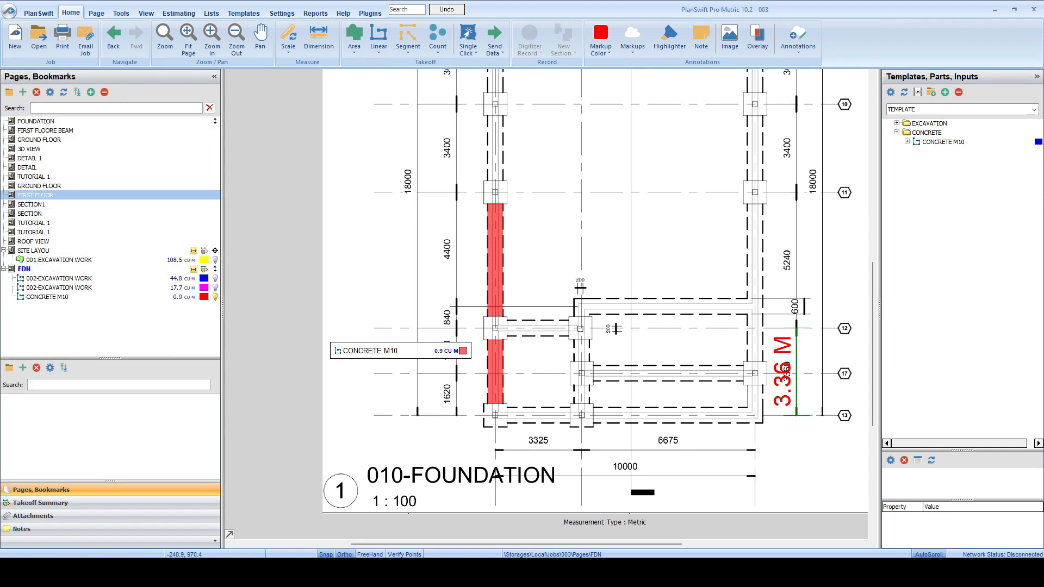
left_click(31, 204)
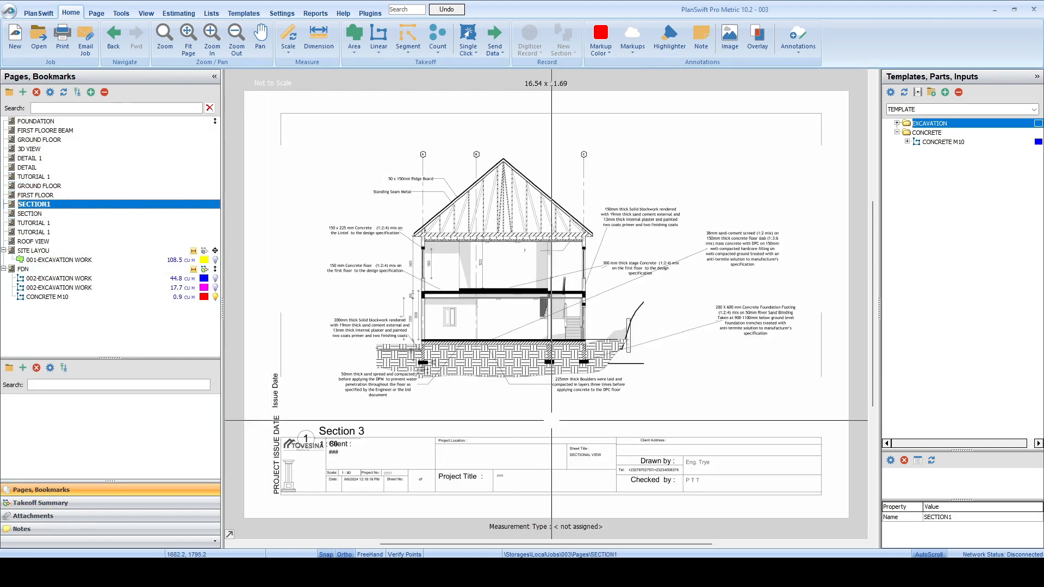
scroll(426, 368, "up", 5)
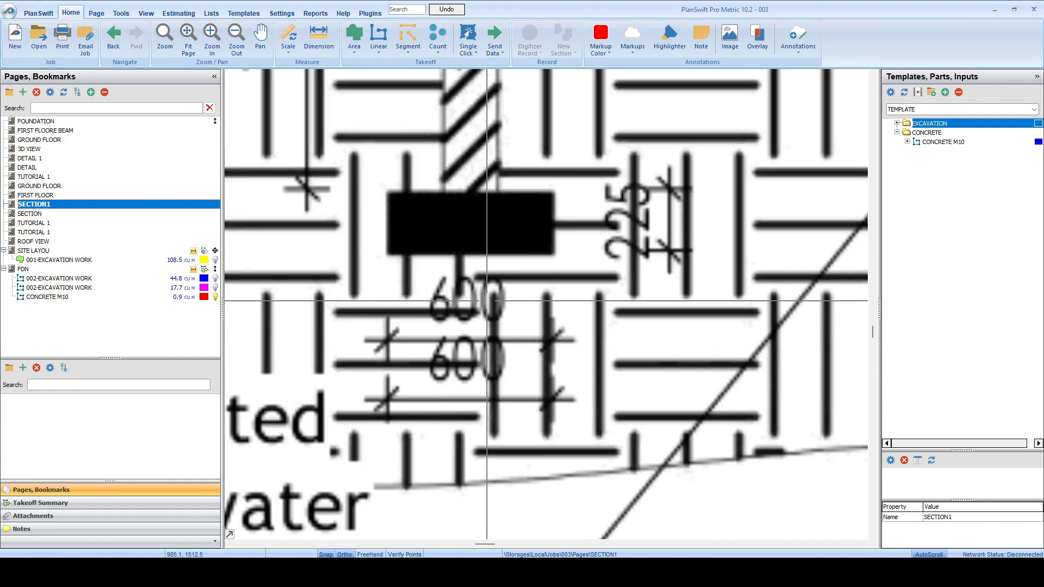
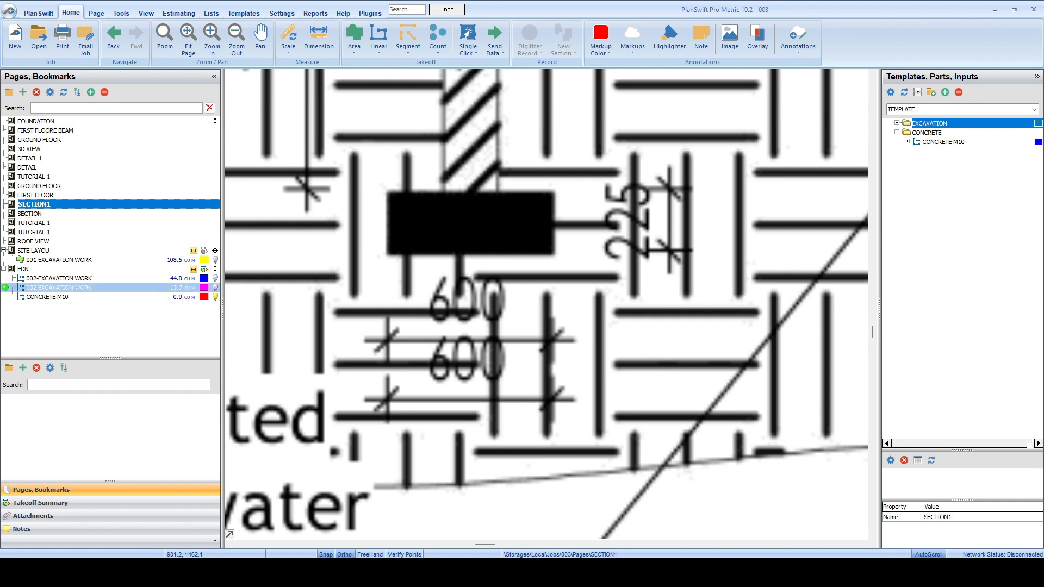
On the FDN page, start a CONCRETE M10 takeoff from the template with width 0.6 m and depth 0.225 m.
left_click(24, 269)
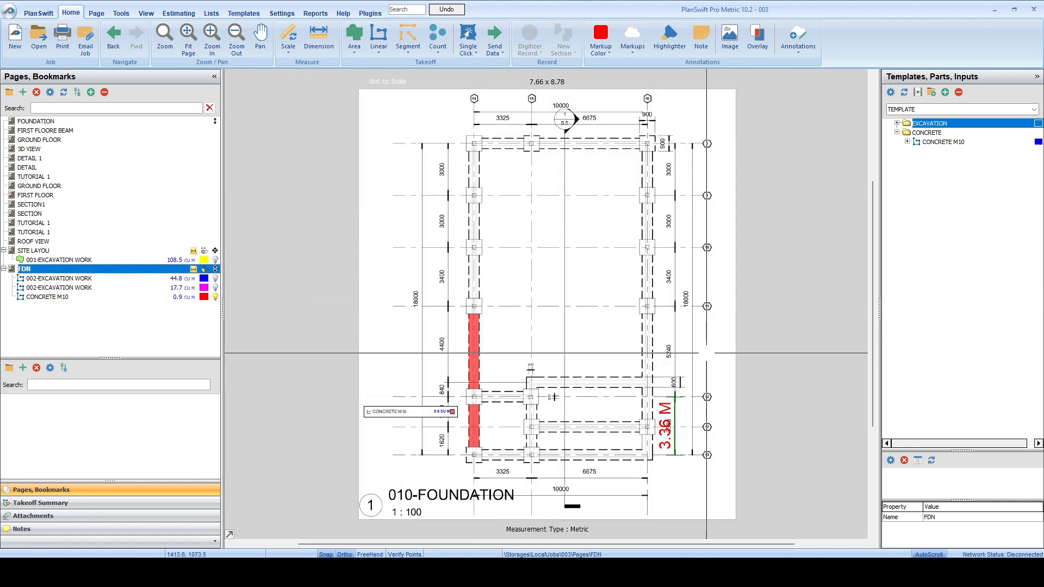
mouse_move(888, 142)
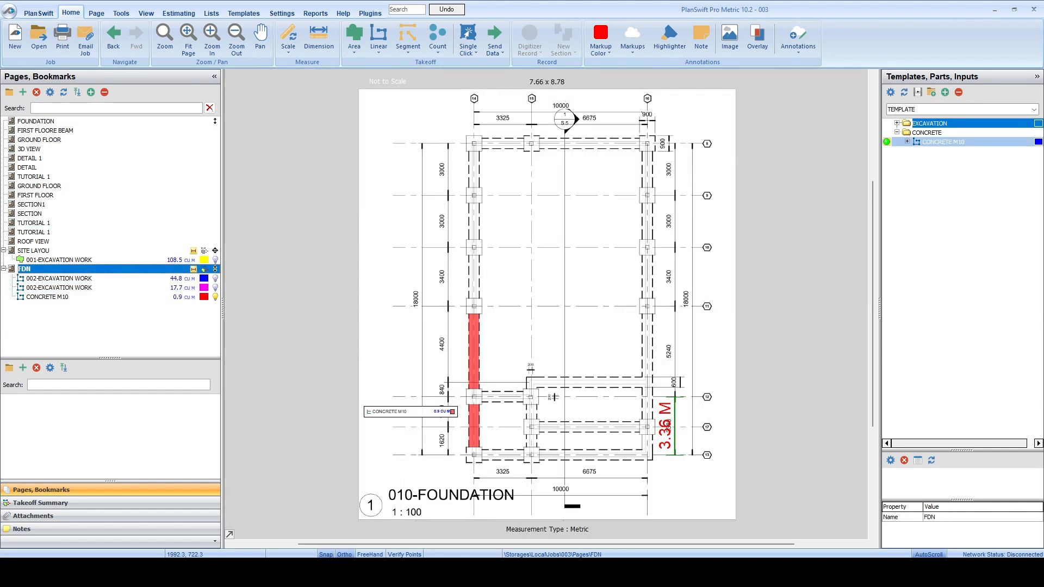
double_click(943, 142)
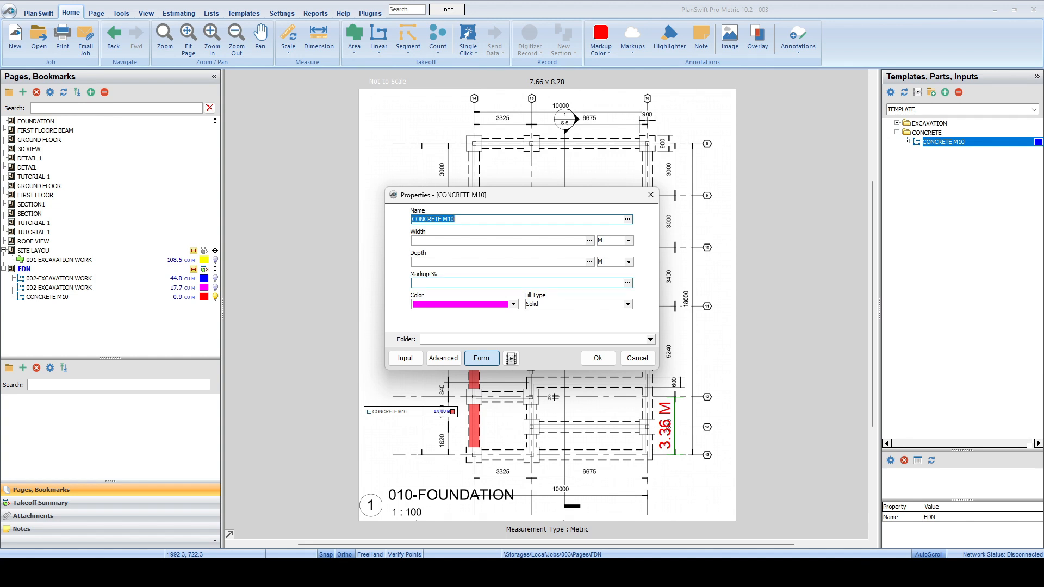
left_click(500, 241)
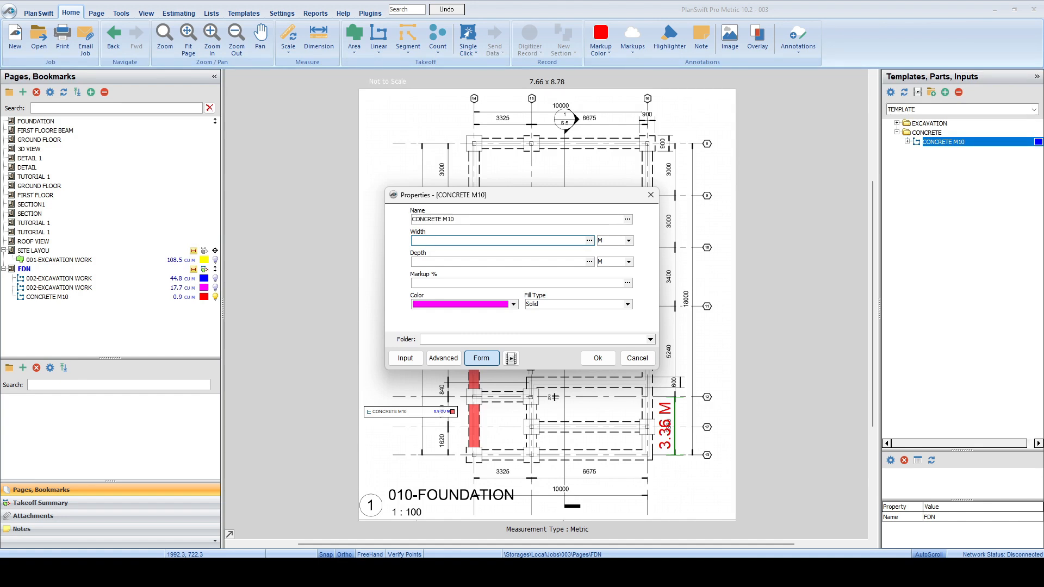
type("0.6")
left_click(463, 261)
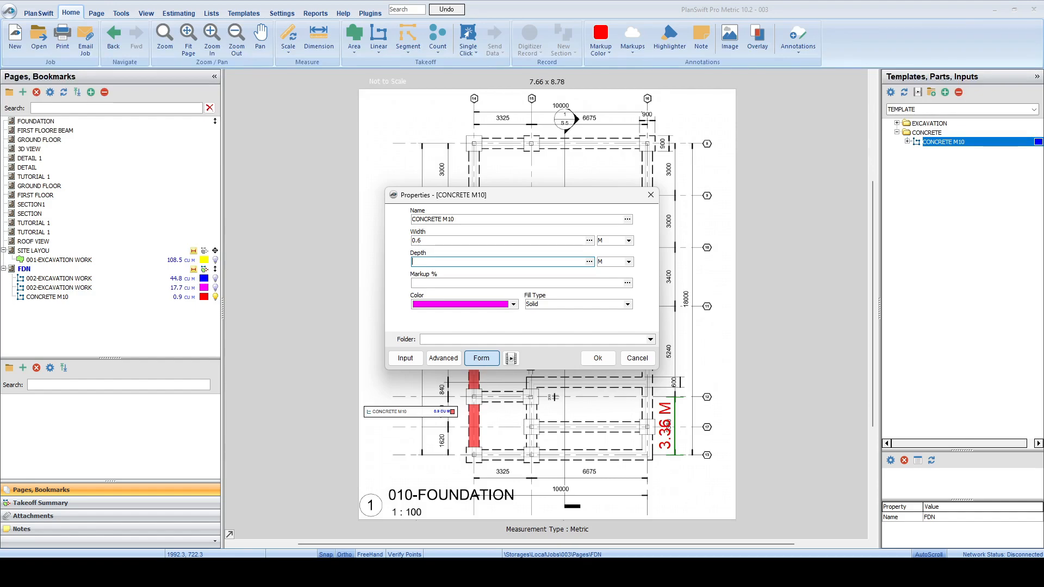
type("0.225")
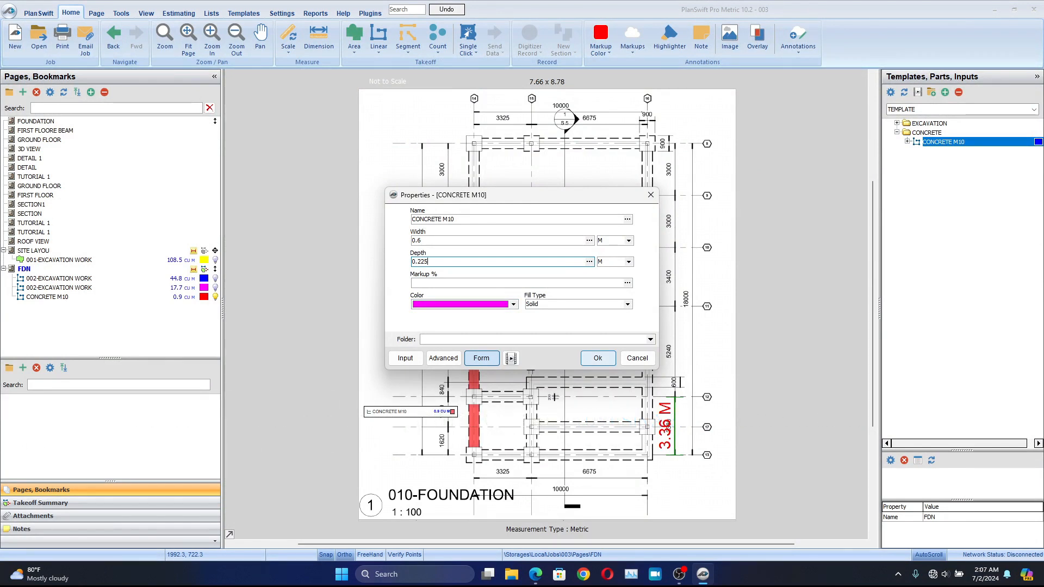
left_click(597, 358)
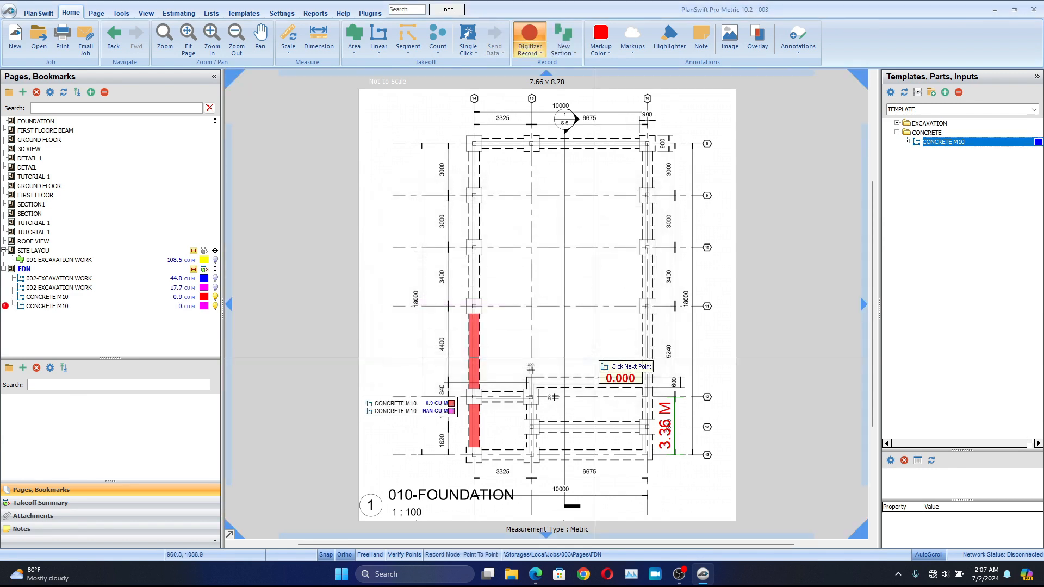
Trace the first strip footing section, about 2.45 m long, along its left edge between the column bases on grids 13 and 12.
scroll(430, 455, "up", 2)
scroll(569, 458, "up", 3)
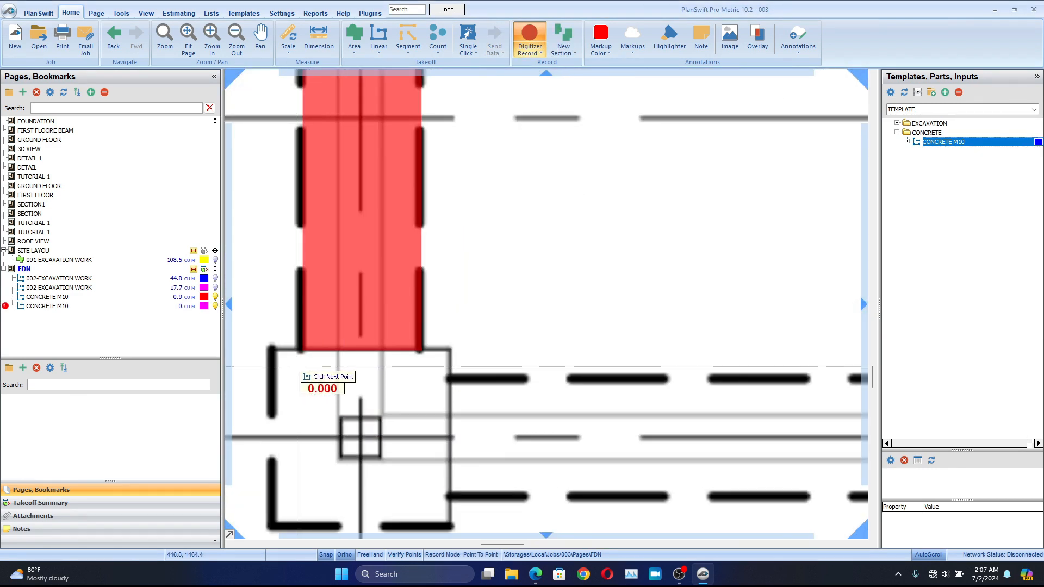
scroll(302, 351, "down", 3)
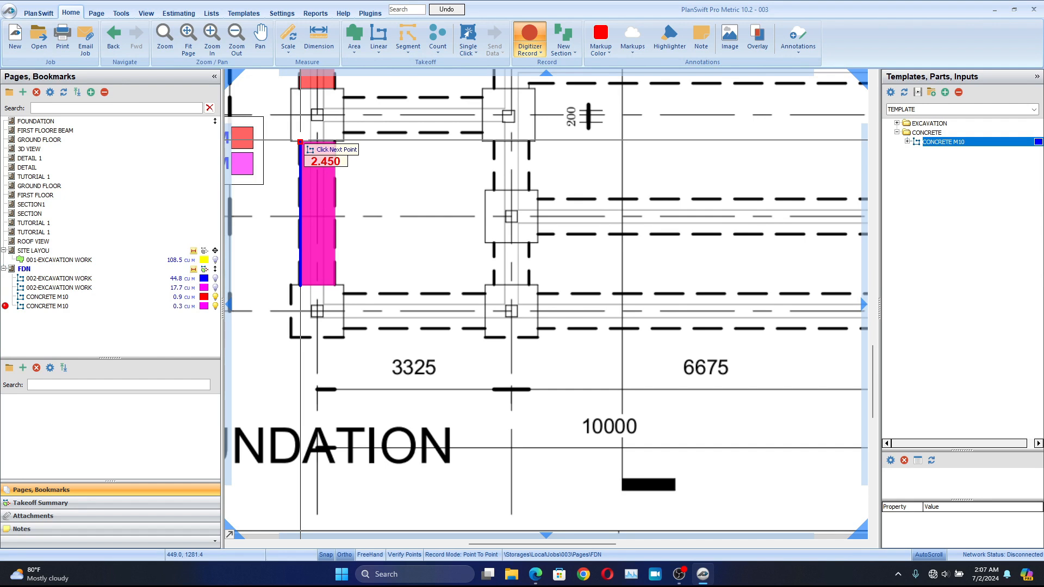
left_click(301, 142)
Trace a second section, about 4.32 m long, along the left footing edge between the bases on grids 12 and 11, and stop recording.
scroll(301, 142, "down", 3)
scroll(373, 233, "up", 5)
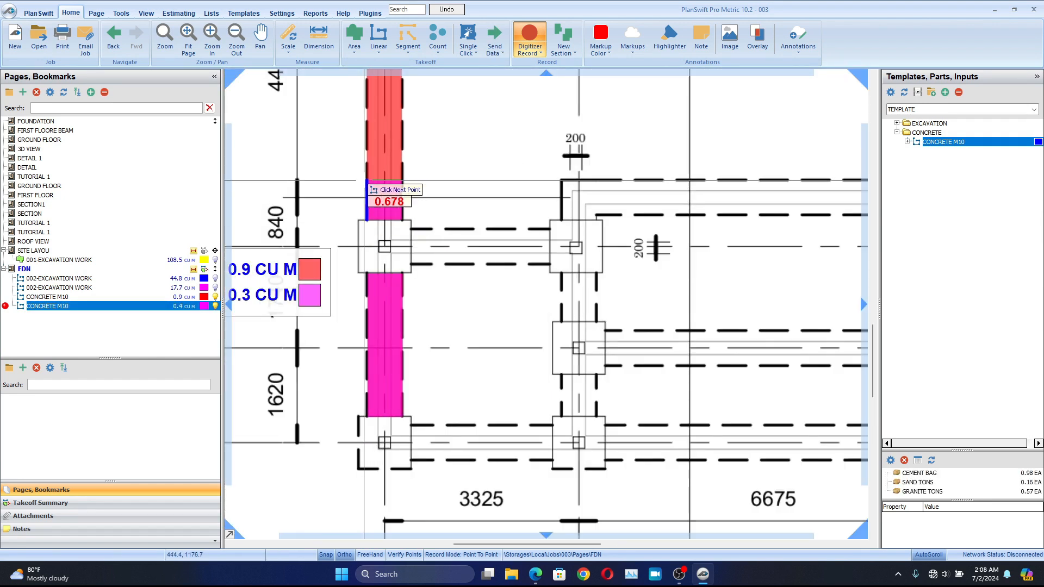
scroll(368, 187, "down", 2)
scroll(373, 175, "up", 4)
scroll(435, 164, "down", 2)
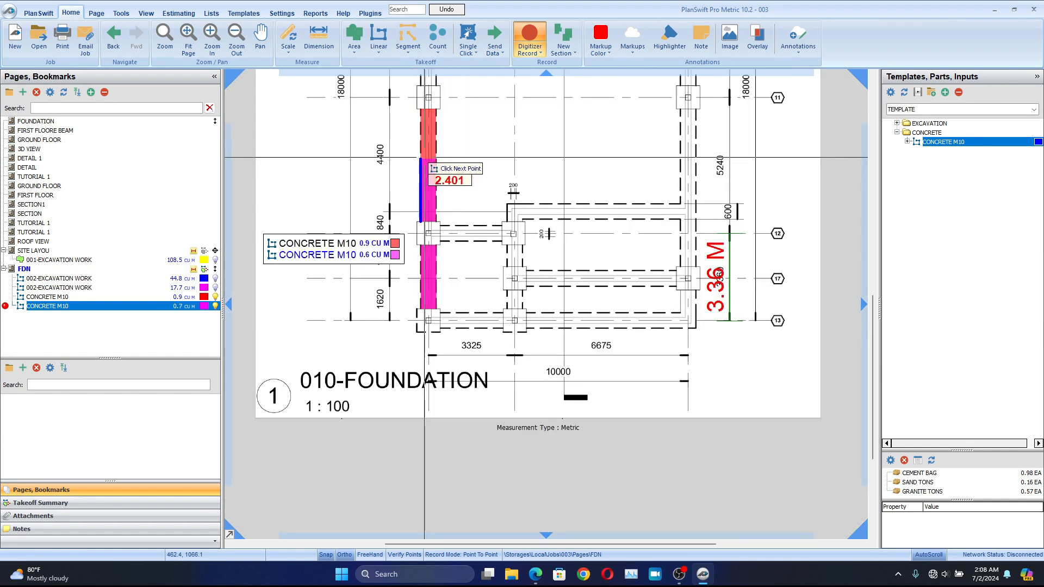
scroll(434, 158, "up", 4)
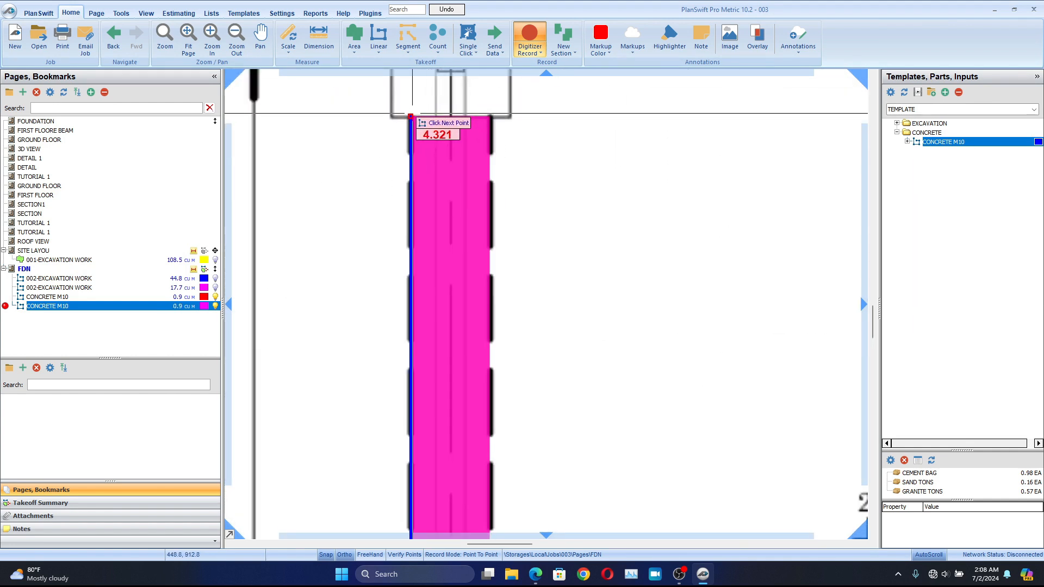
left_click(411, 116)
right_click(411, 116)
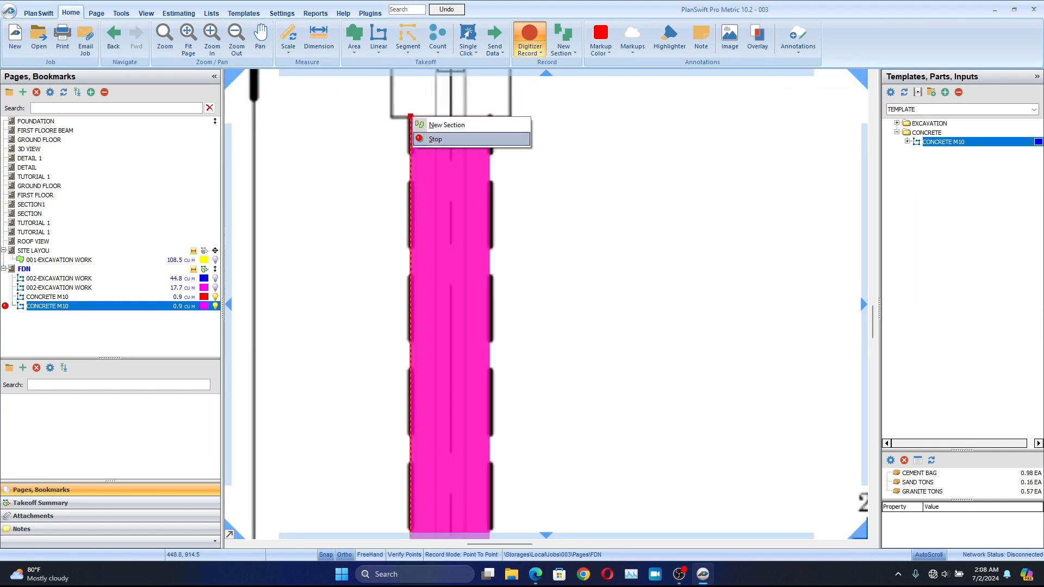
left_click(435, 139)
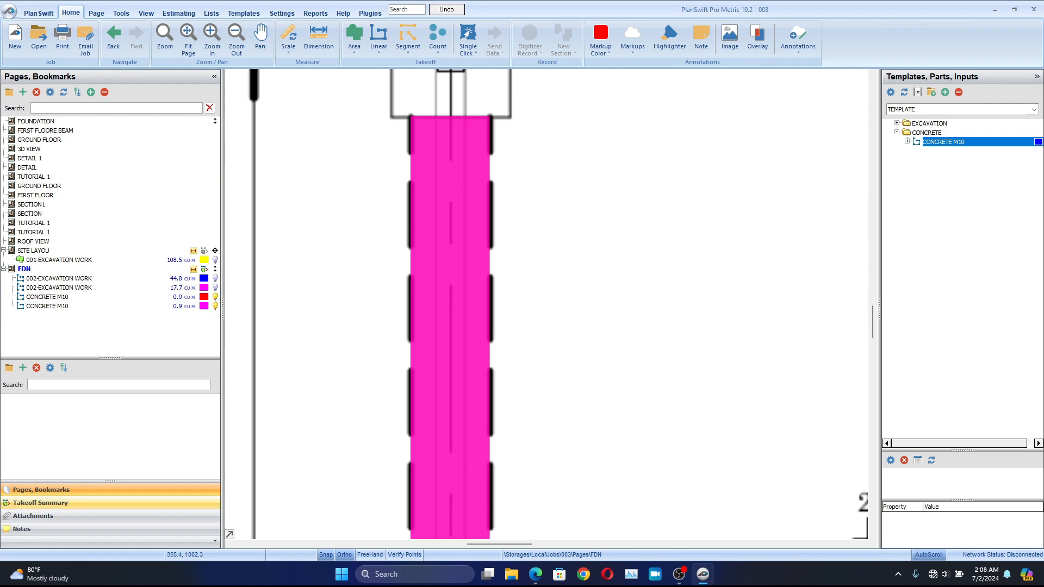
Compare the volume and material quantities of the new CONCRETE M10 takeoff with the earlier one in the takeoff summary and plan legend.
left_click(41, 503)
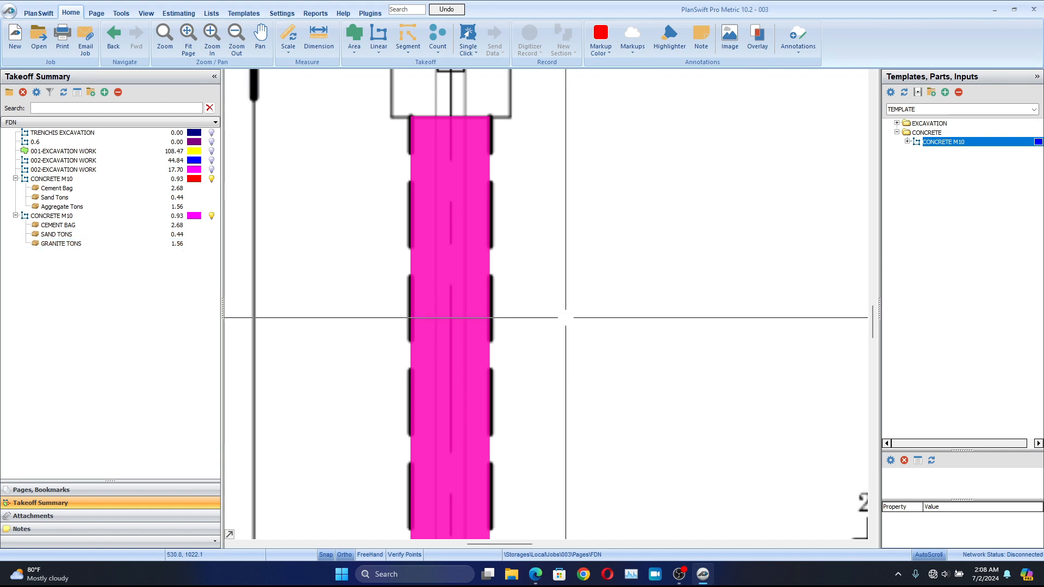
scroll(551, 343, "down", 2)
scroll(551, 343, "down", 1)
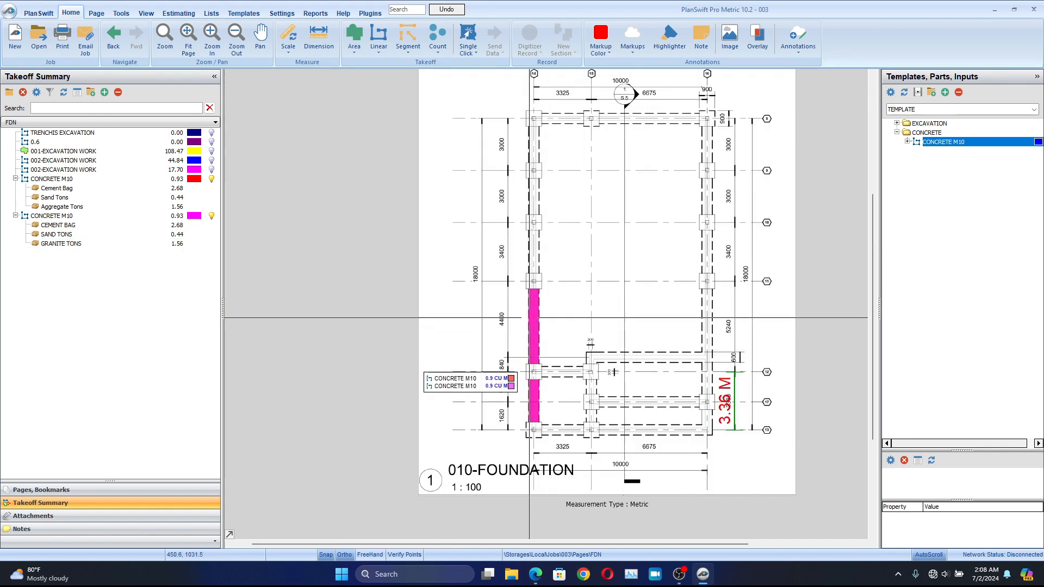
left_click(536, 322)
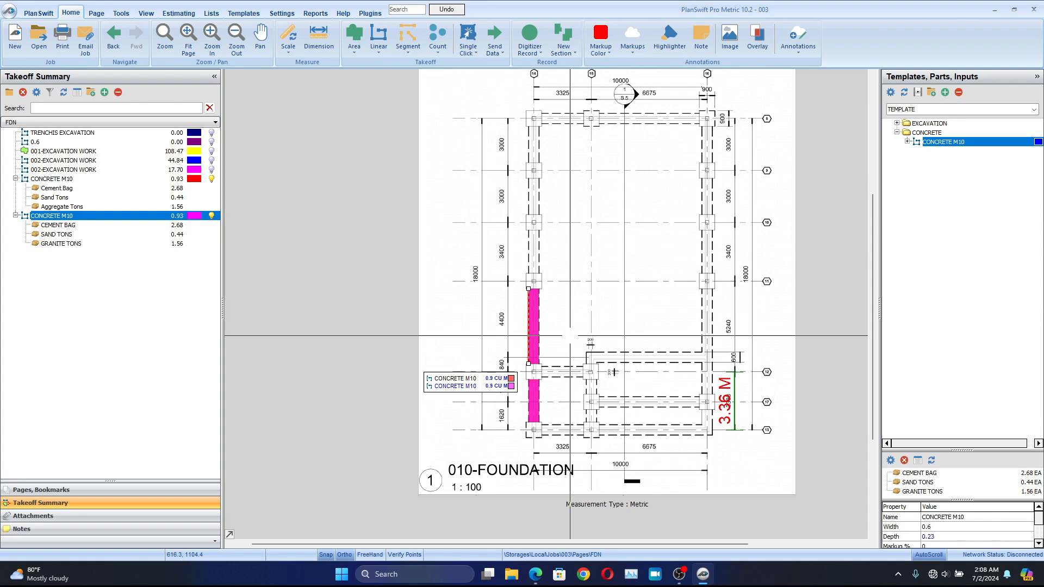
scroll(493, 415, "up", 3)
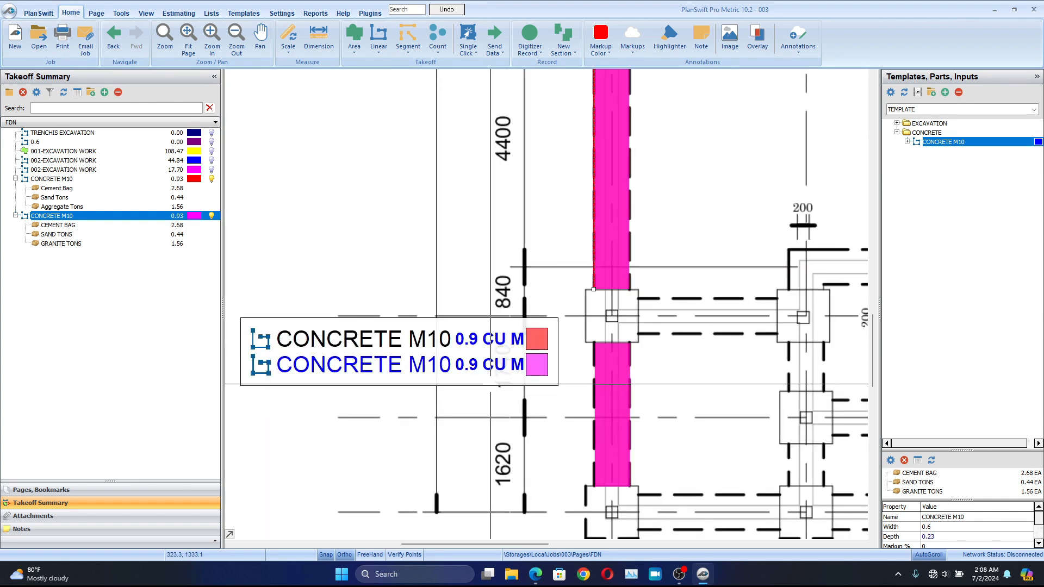
scroll(491, 385, "down", 4)
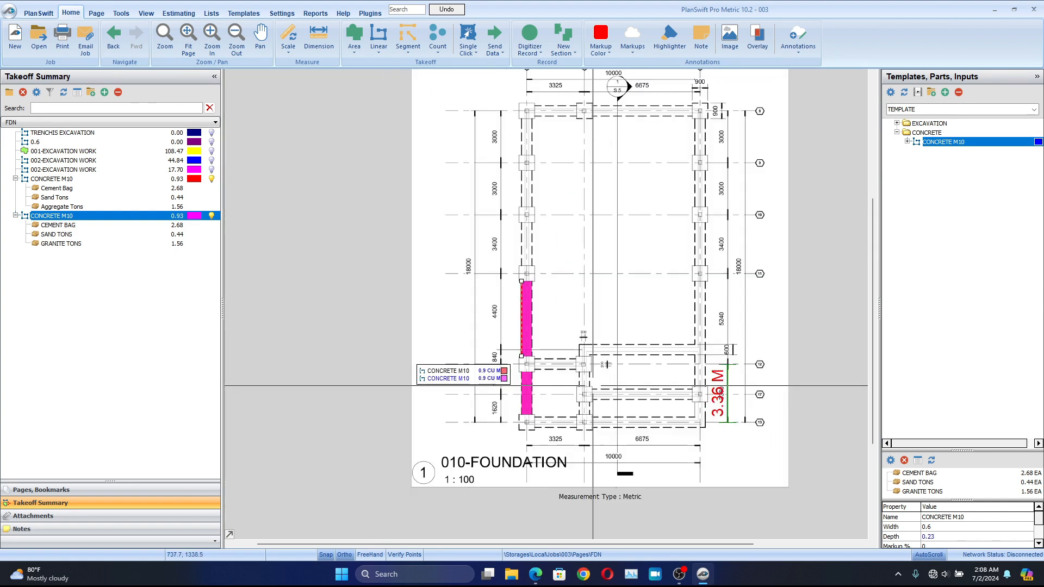